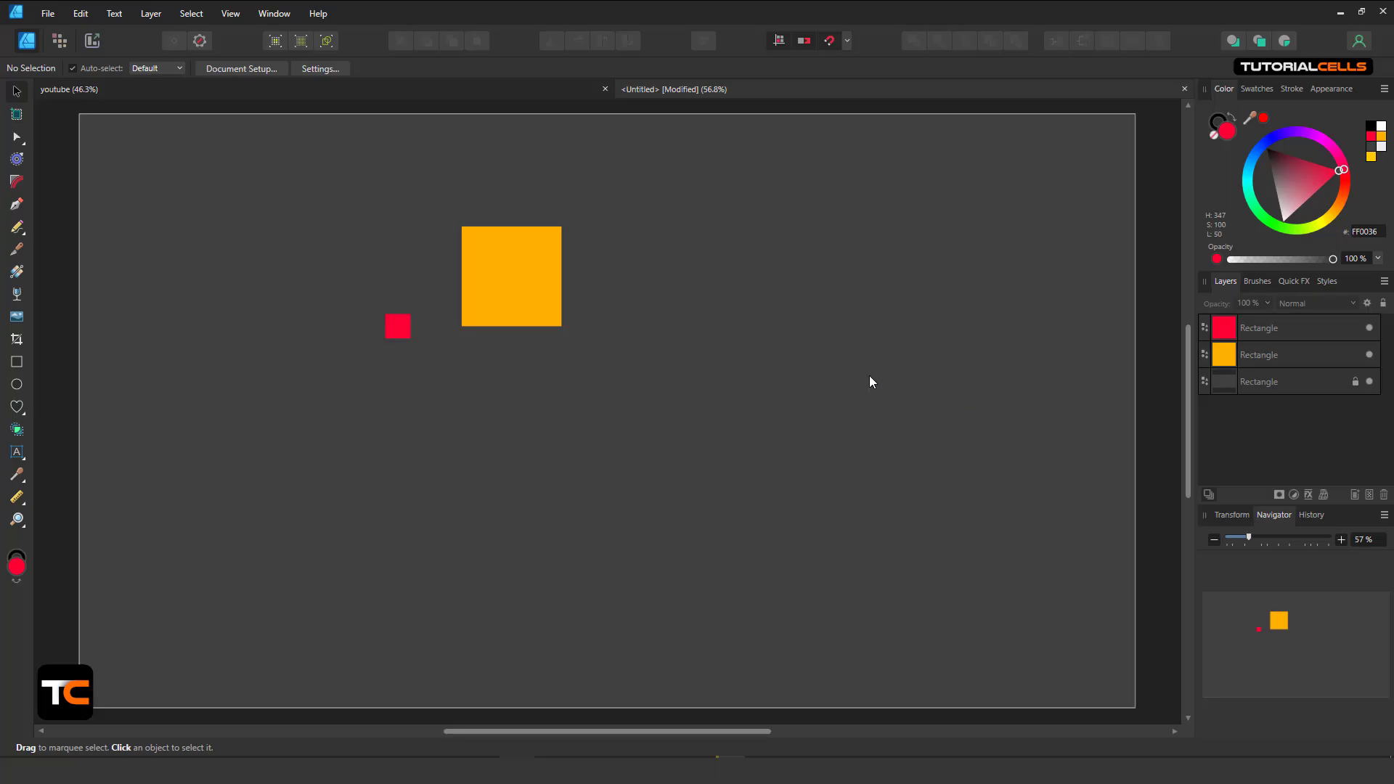
Toggle Enable snapping off and back on in the snapping options
{"action": "left_click", "coordinate": [843, 47]}
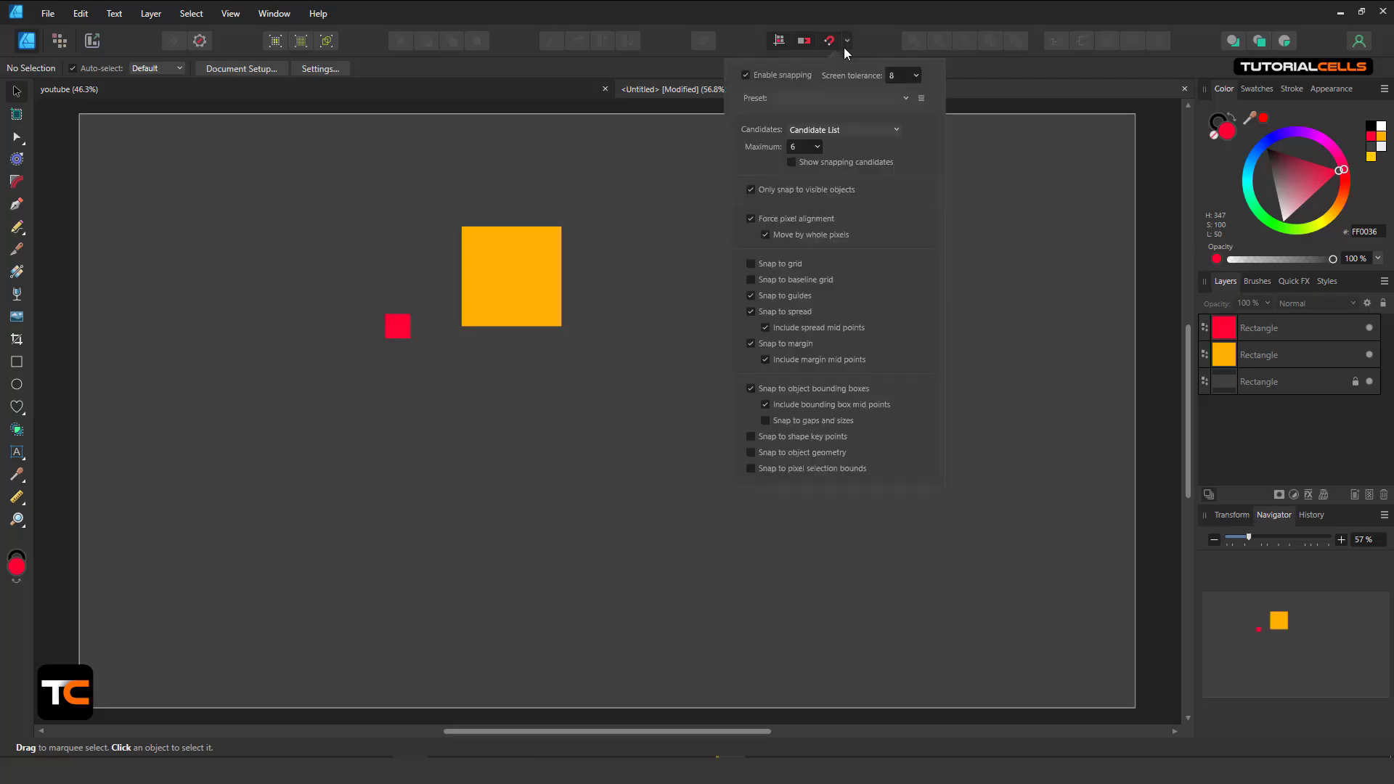
{"action": "left_click", "coordinate": [844, 46]}
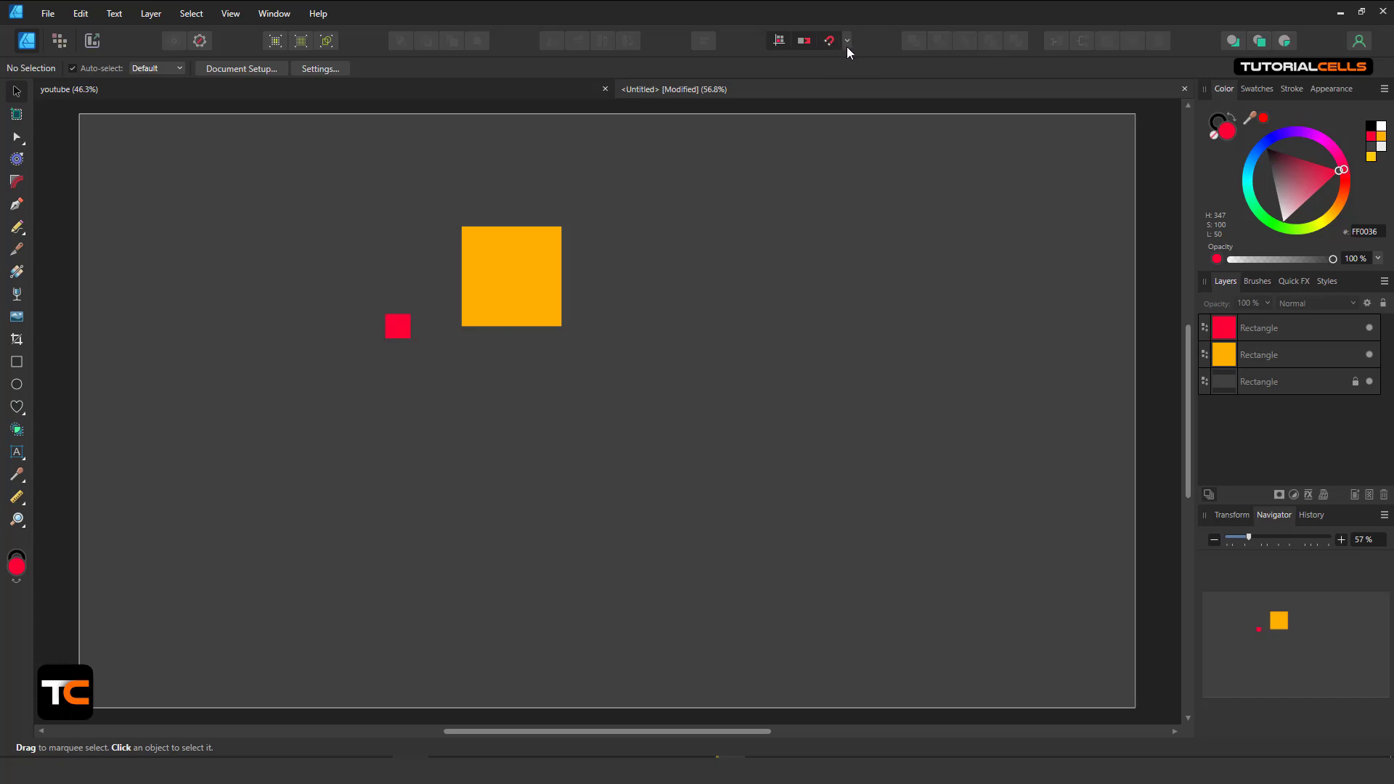
{"action": "left_click", "coordinate": [847, 47]}
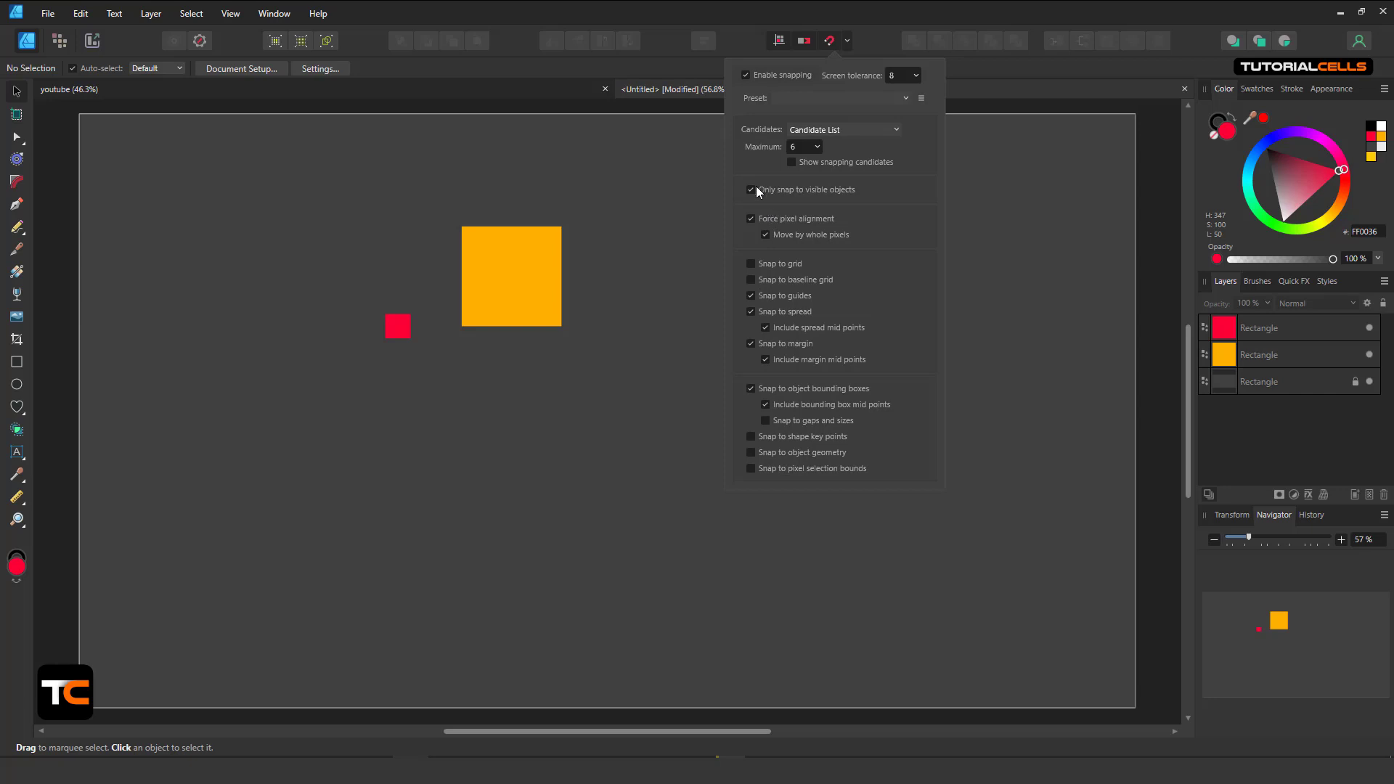
{"action": "left_click", "coordinate": [770, 80]}
{"action": "left_click", "coordinate": [770, 80]}
Raise the snapping screen tolerance to 8 and shift the orange square right
{"action": "left_click", "coordinate": [915, 76]}
{"action": "left_click_drag", "start_coordinate": [938, 94], "coordinate": [946, 94]}
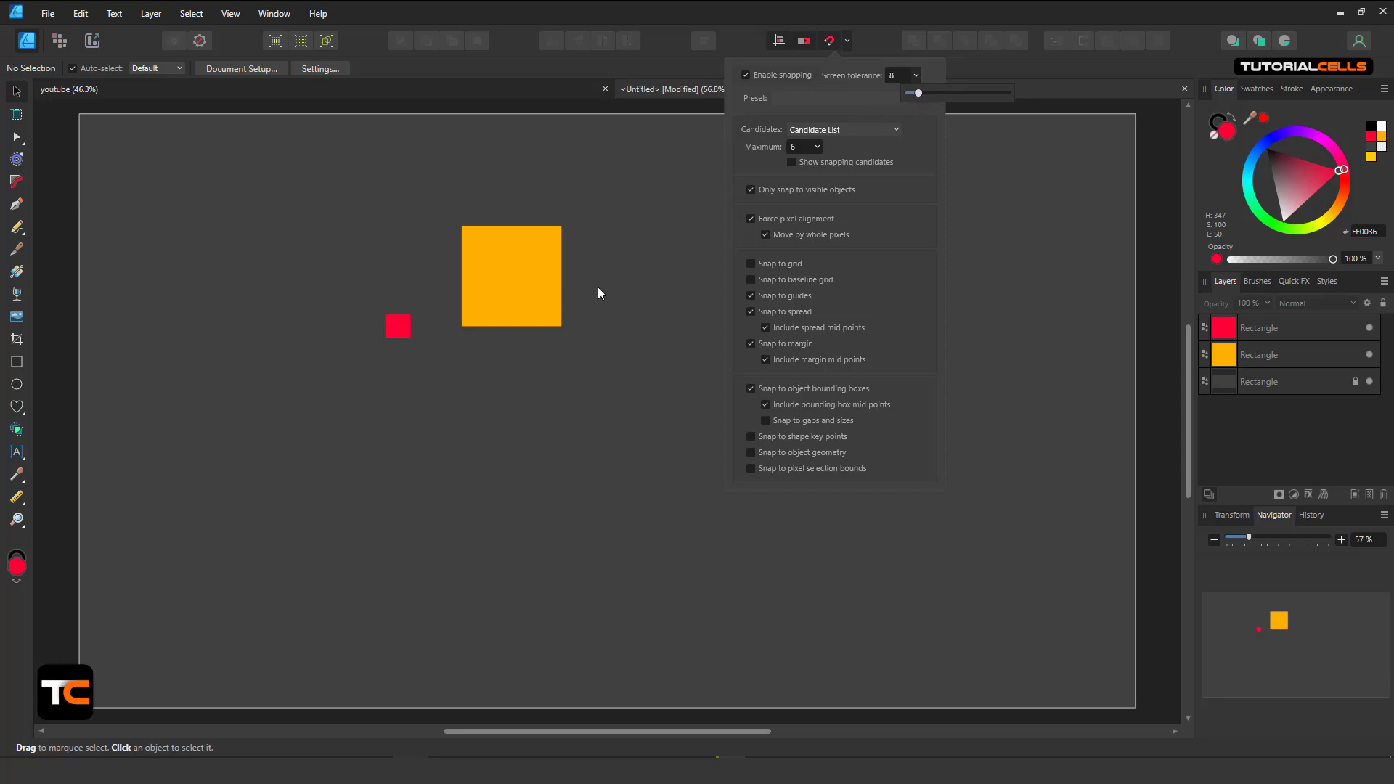
{"action": "left_click_drag", "start_coordinate": [517, 270], "coordinate": [613, 270]}
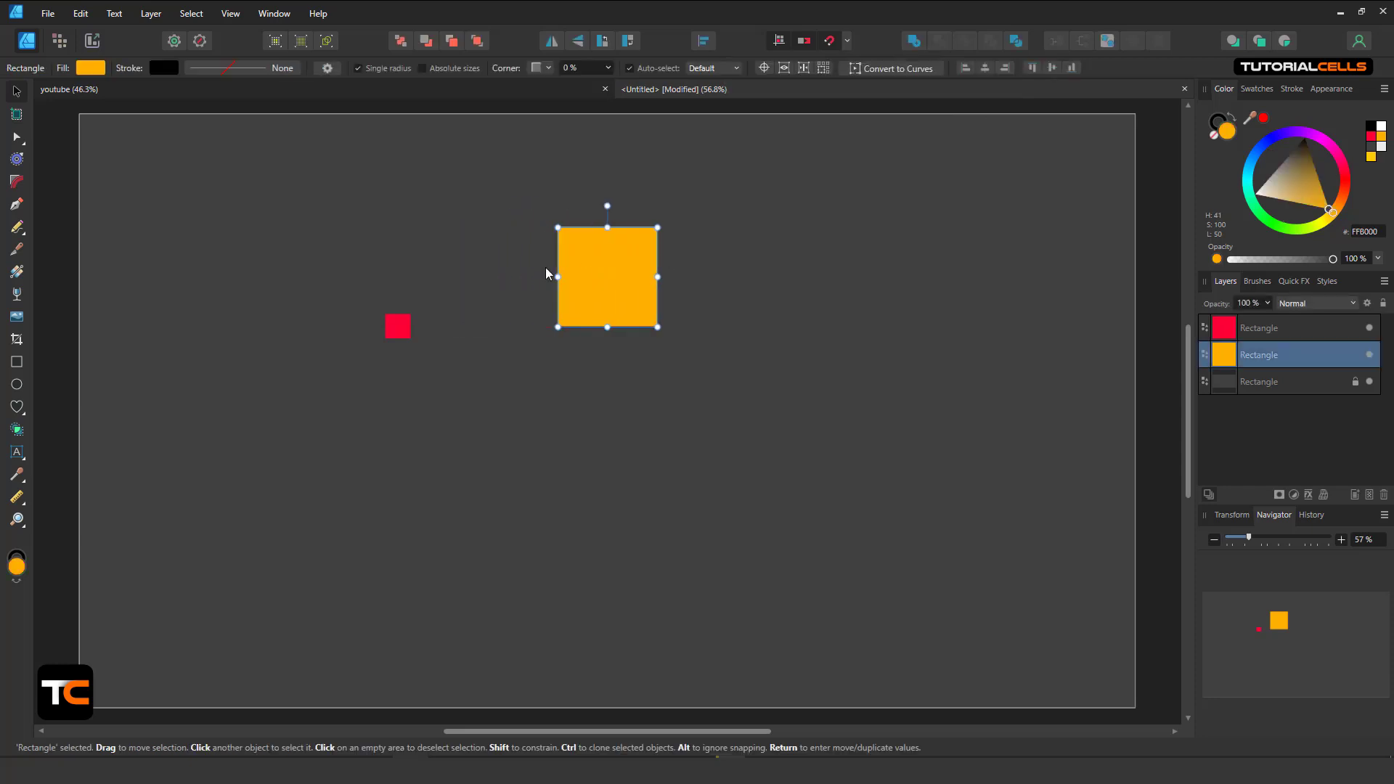
Nudge the orange square left and raise maximum snapping candidates to 5, then deselect
{"action": "left_click_drag", "start_coordinate": [595, 319], "coordinate": [560, 301]}
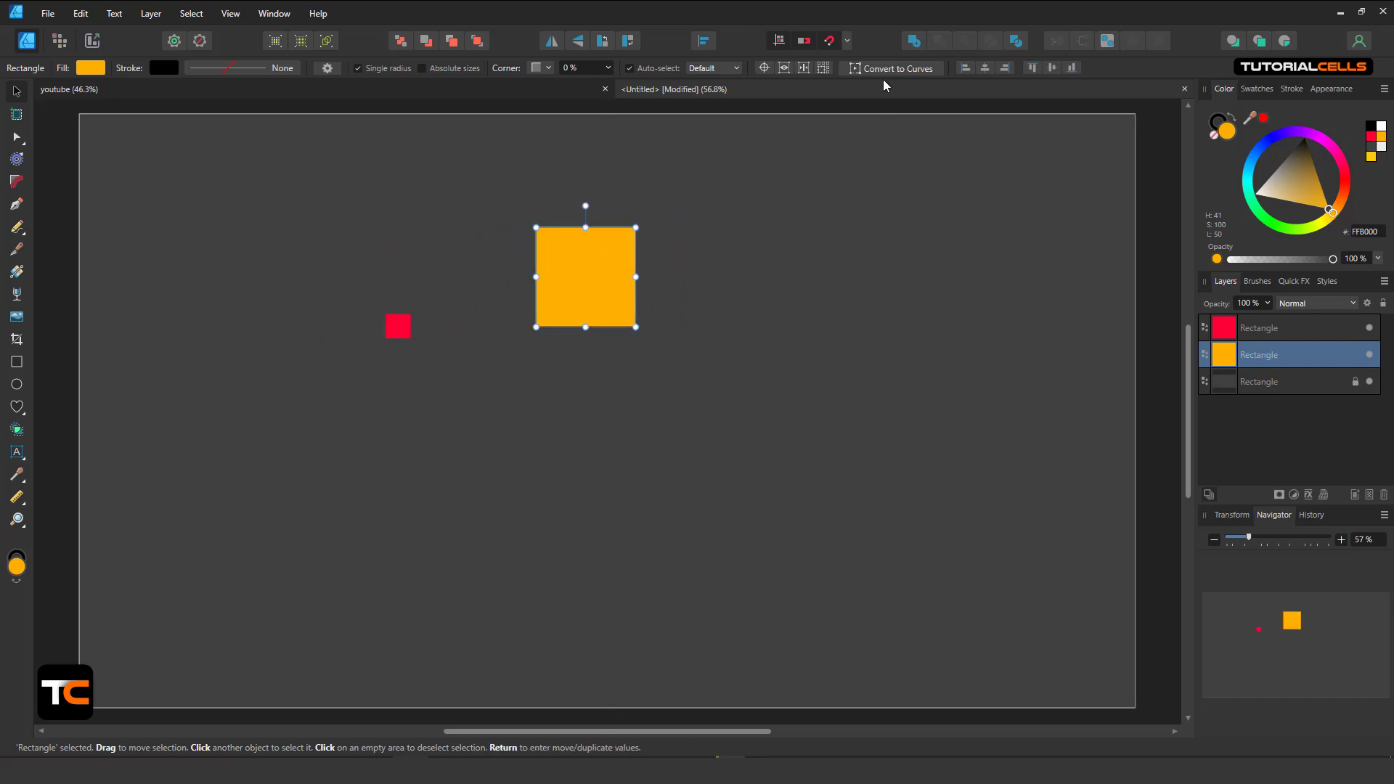
{"action": "left_click", "coordinate": [846, 41]}
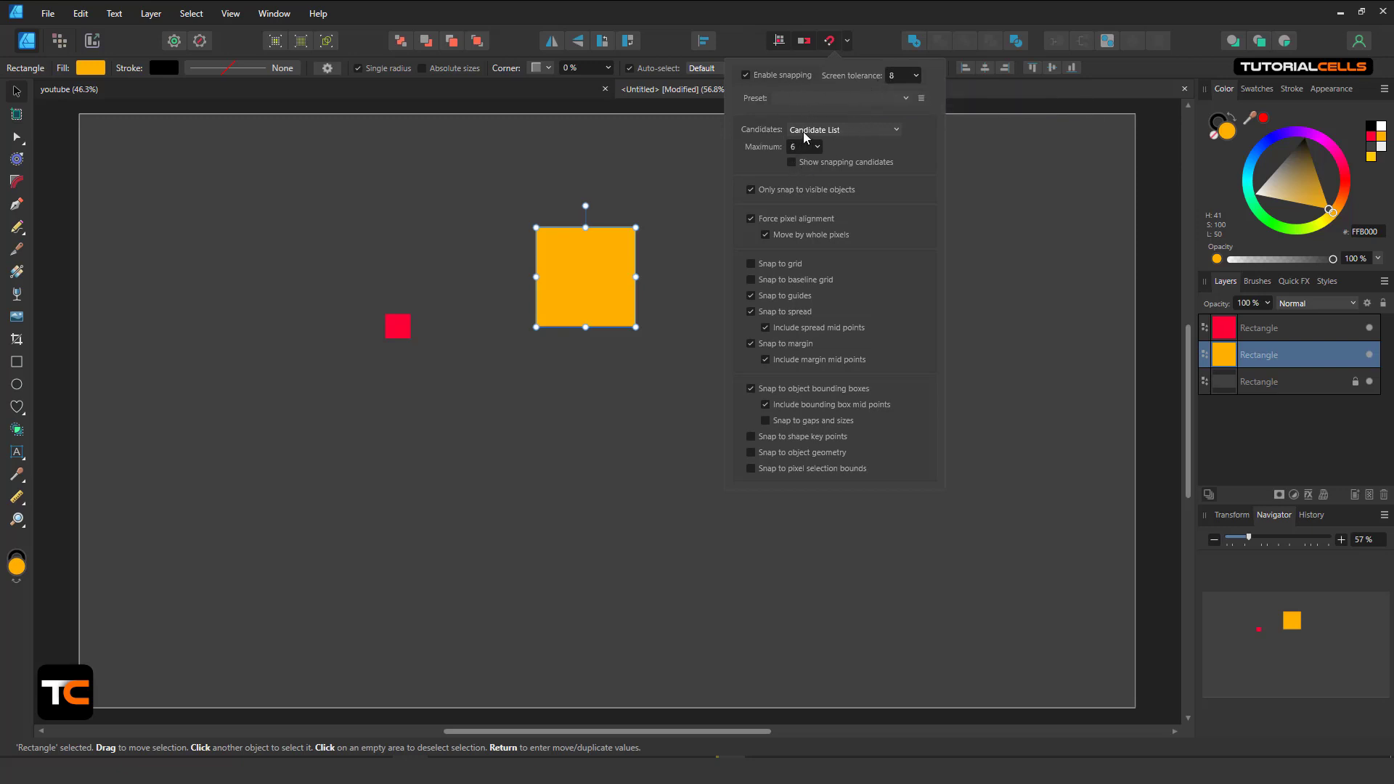
{"action": "left_click", "coordinate": [816, 147]}
{"action": "mouse_move", "coordinate": [820, 164]}
{"action": "left_mouse_down"}
{"action": "mouse_move", "coordinate": [837, 170]}
{"action": "mouse_move", "coordinate": [814, 167]}
{"action": "left_mouse_up"}
{"action": "left_click", "coordinate": [645, 300]}
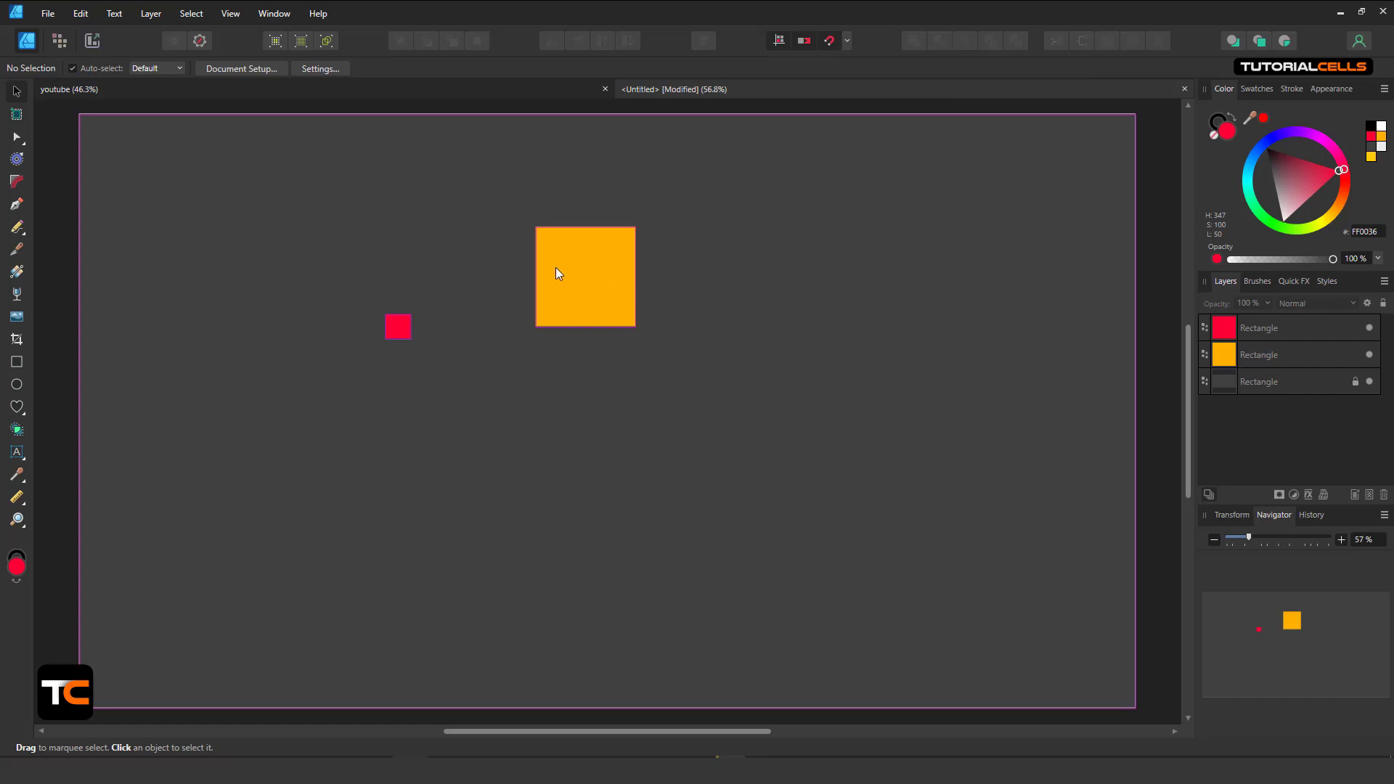
Delete the red square
{"action": "scroll", "coordinate": [641, 249], "scroll_direction": "up", "scroll_amount": 3}
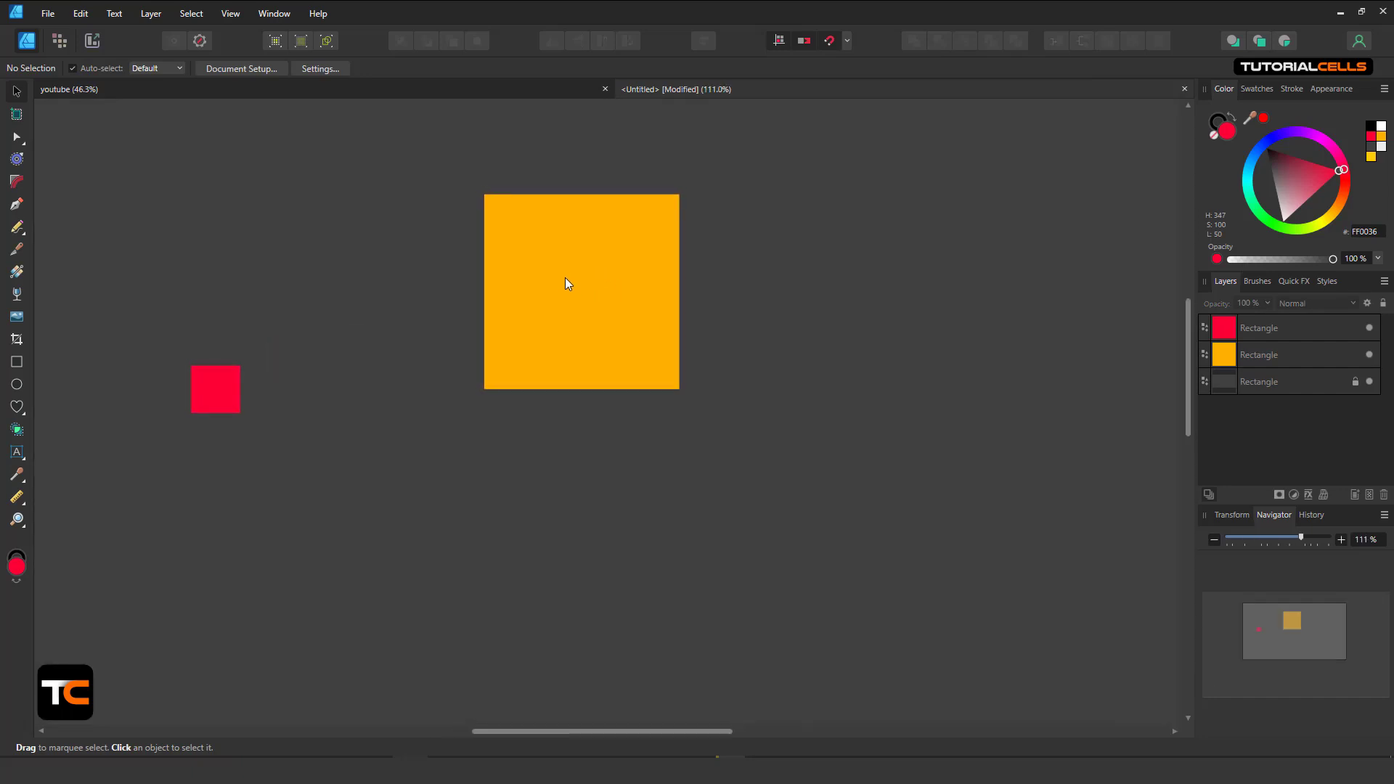
{"action": "left_click_drag", "start_coordinate": [250, 379], "coordinate": [224, 349]}
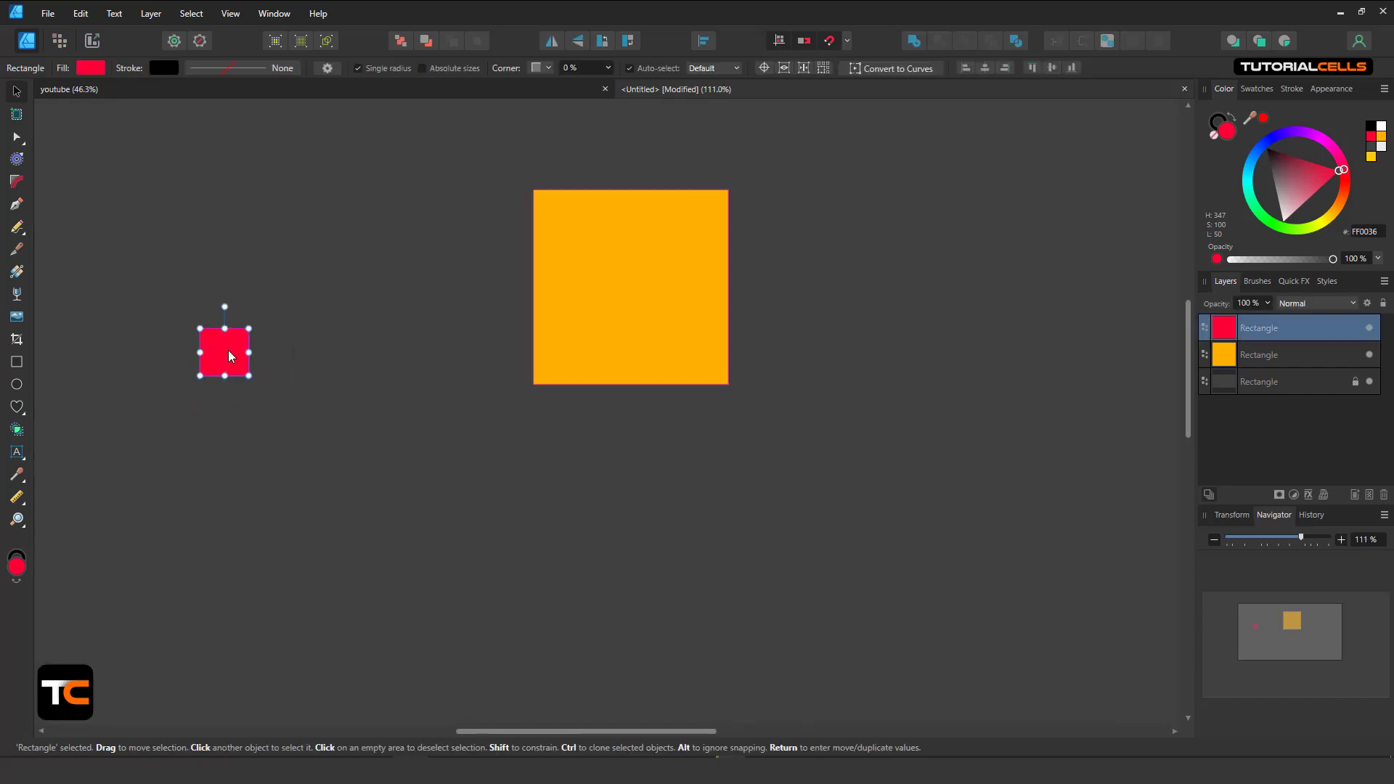
{"action": "key", "text": "Delete"}
Move the orange square left, fill it white, and Ctrl-drag white clones to the right
{"action": "scroll", "coordinate": [509, 228], "scroll_direction": "down", "scroll_amount": 2}
{"action": "left_click_drag", "start_coordinate": [578, 276], "coordinate": [518, 281]}
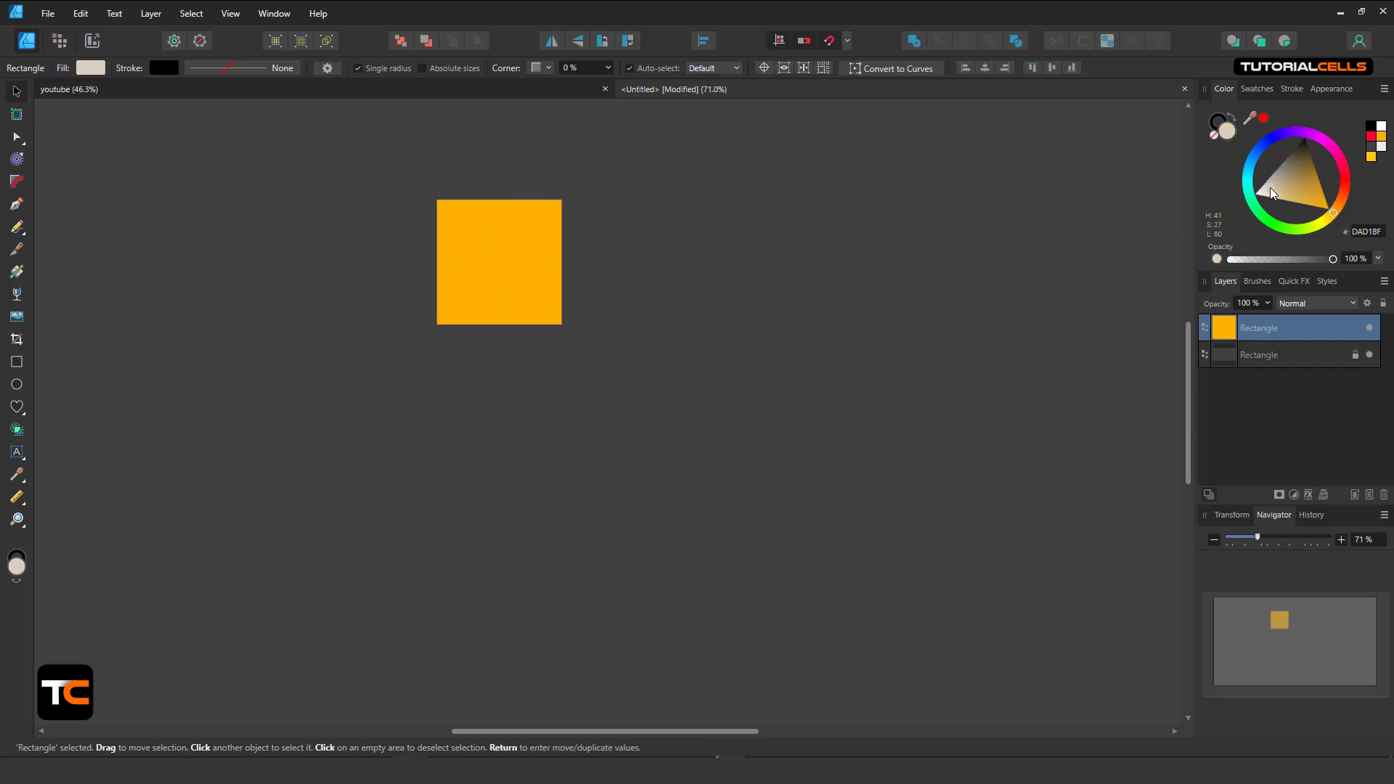
{"action": "left_click_drag", "start_coordinate": [1271, 194], "coordinate": [1255, 194]}
{"action": "scroll", "coordinate": [513, 243], "scroll_direction": "up", "scroll_amount": 1}
{"action": "scroll", "coordinate": [517, 252], "scroll_direction": "down", "scroll_amount": 2}
{"action": "mouse_move", "coordinate": [516, 252]}
{"action": "left_mouse_down"}
{"action": "mouse_move", "coordinate": [647, 242]}
{"action": "mouse_move", "coordinate": [641, 255]}
{"action": "mouse_move", "coordinate": [834, 286]}
{"action": "mouse_move", "coordinate": [899, 279]}
{"action": "mouse_move", "coordinate": [927, 392]}
{"action": "mouse_move", "coordinate": [895, 428]}
{"action": "mouse_move", "coordinate": [747, 482]}
{"action": "left_mouse_up"}
Deselect the clones and move the second white square down and left
{"action": "left_click", "coordinate": [803, 435]}
{"action": "scroll", "coordinate": [769, 455], "scroll_direction": "up", "scroll_amount": 2}
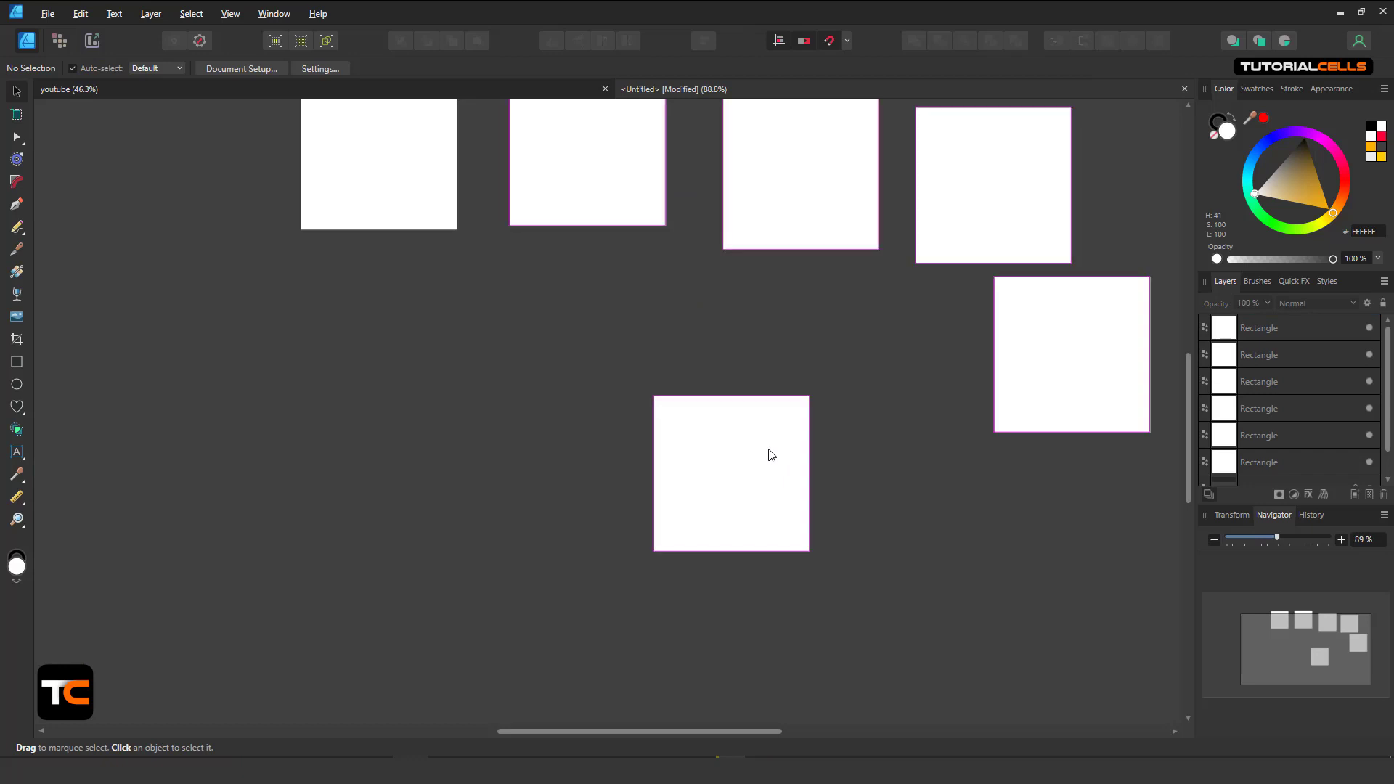
{"action": "scroll", "coordinate": [862, 382], "scroll_direction": "up", "scroll_amount": 2}
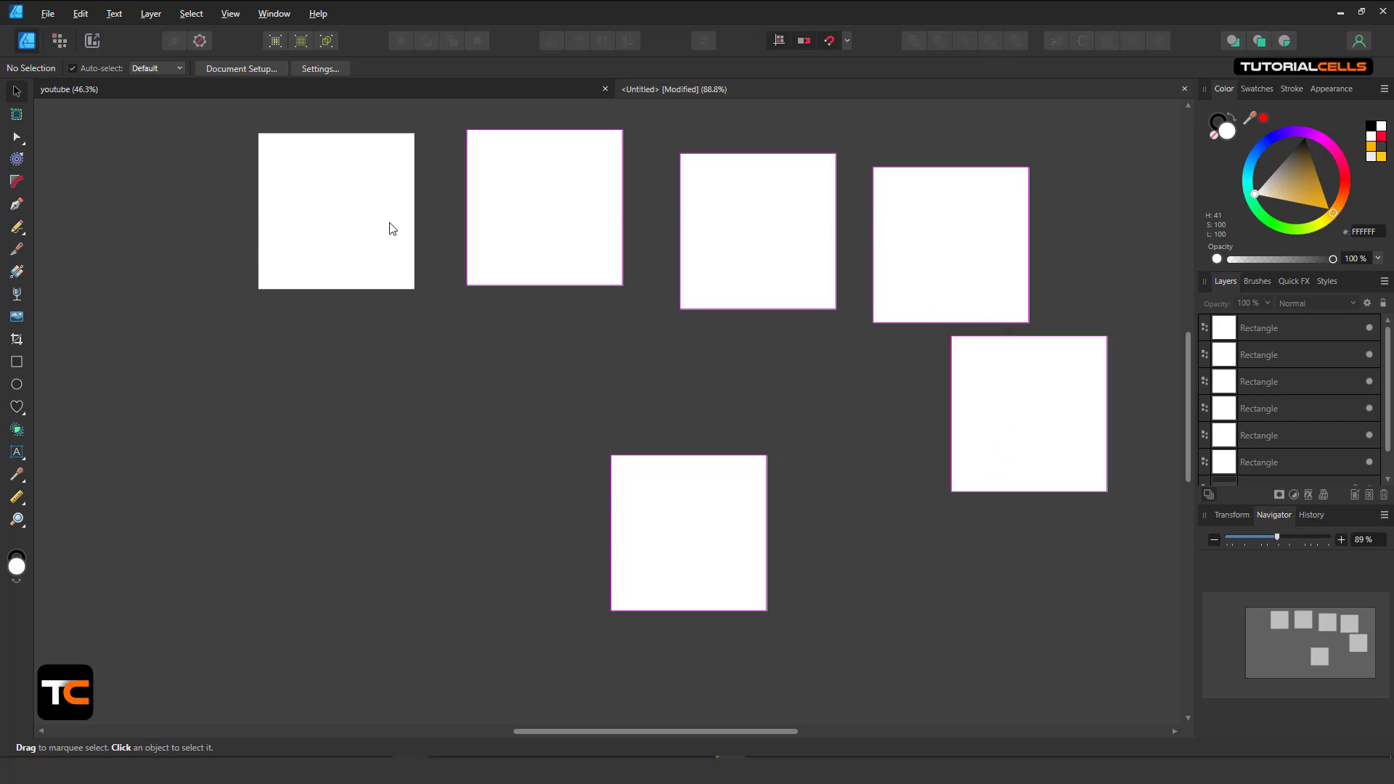
{"action": "left_click_drag", "start_coordinate": [521, 206], "coordinate": [539, 282]}
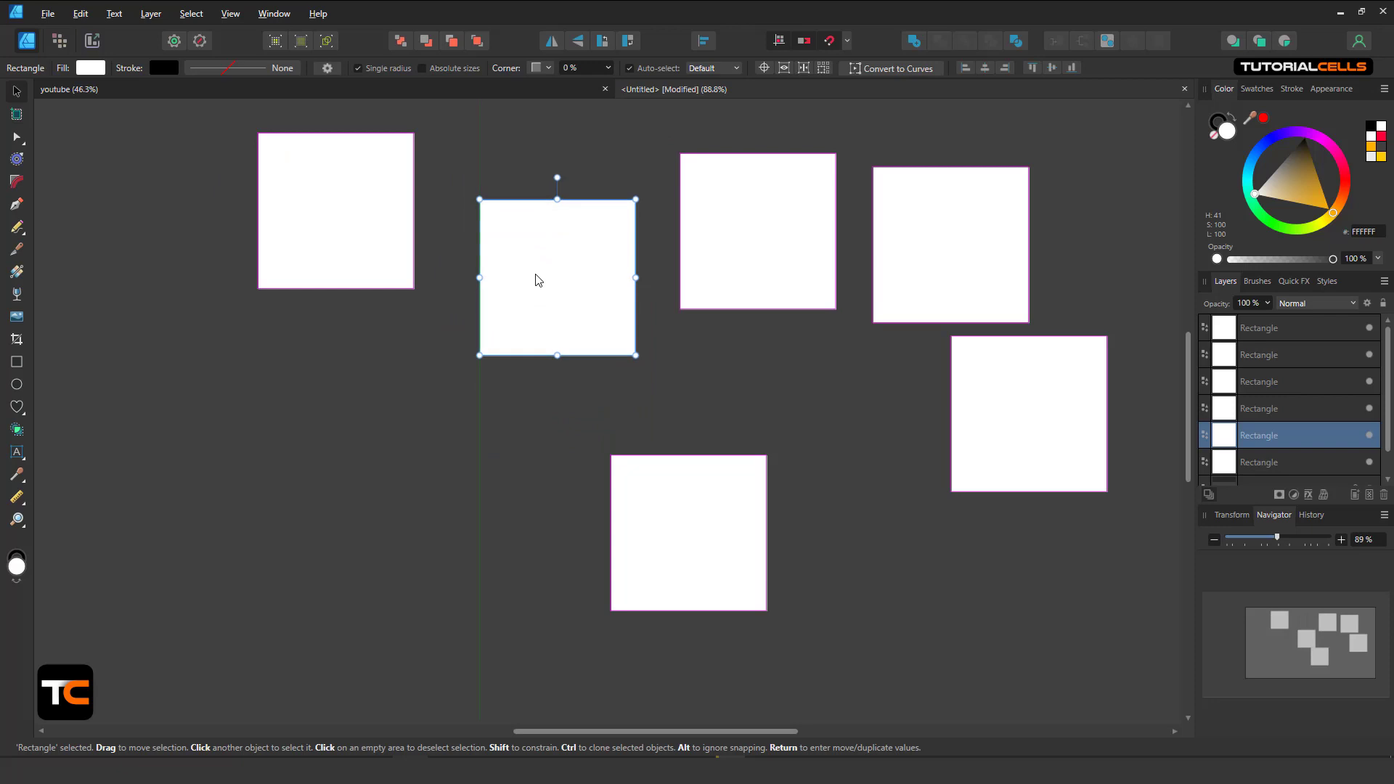
Select and deselect the top-middle white square, then reopen the snapping options
{"action": "left_click", "coordinate": [847, 41]}
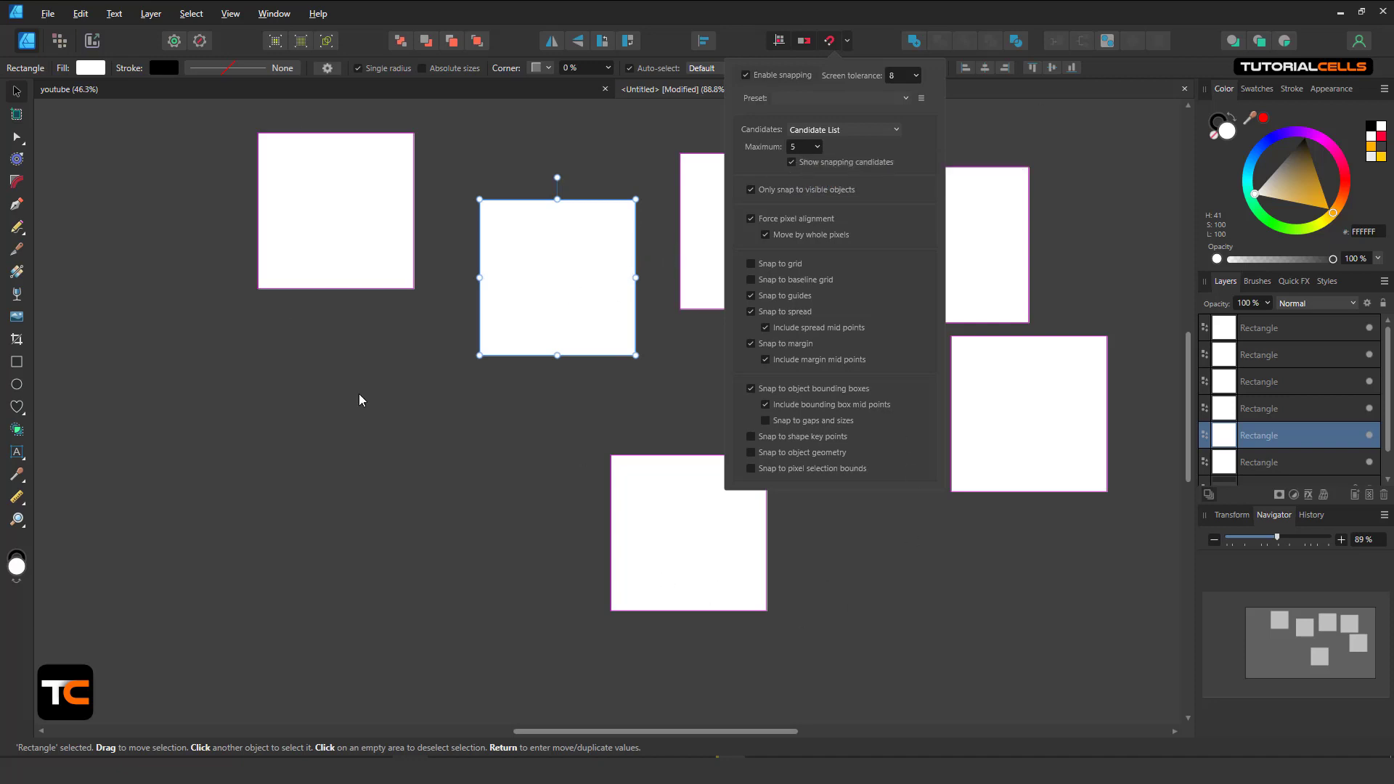
{"action": "left_click", "coordinate": [599, 406]}
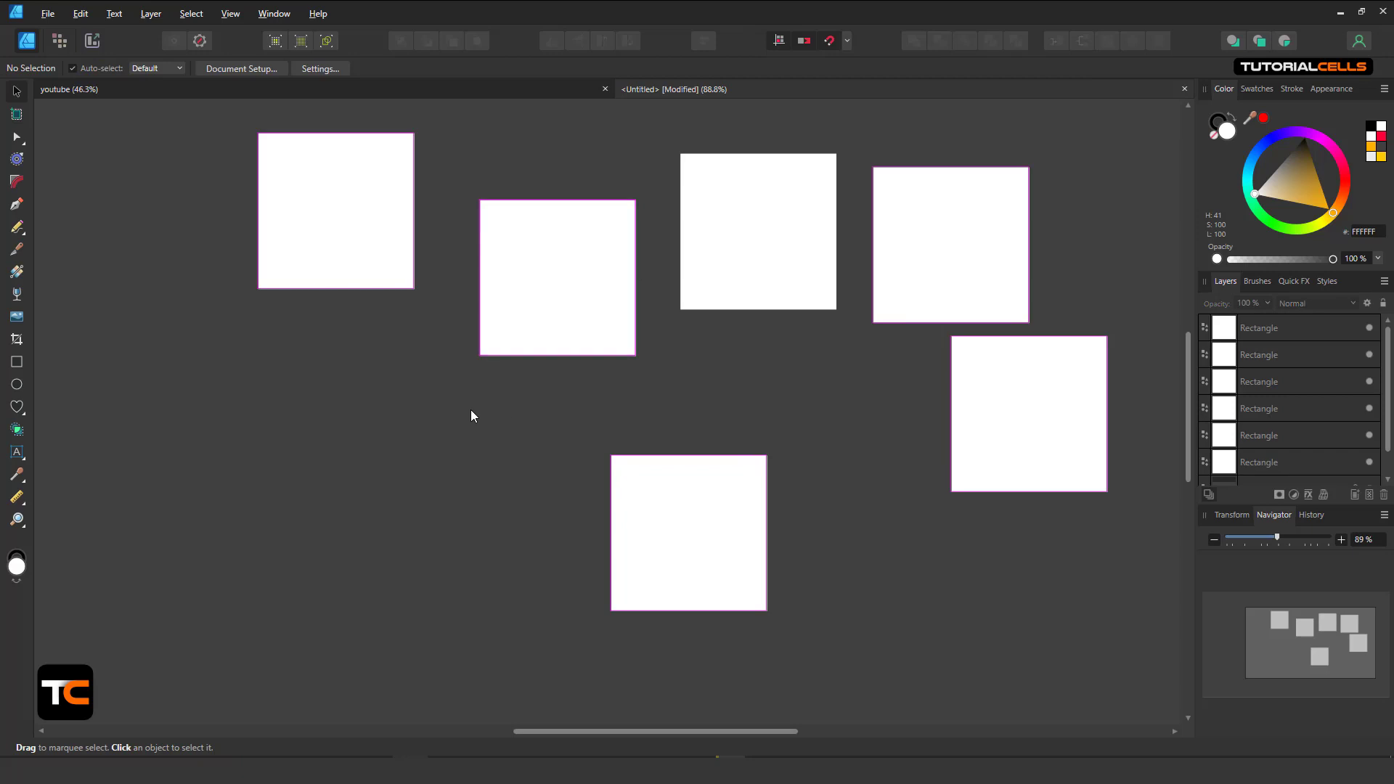
{"action": "left_click", "coordinate": [760, 263]}
{"action": "left_click", "coordinate": [768, 381]}
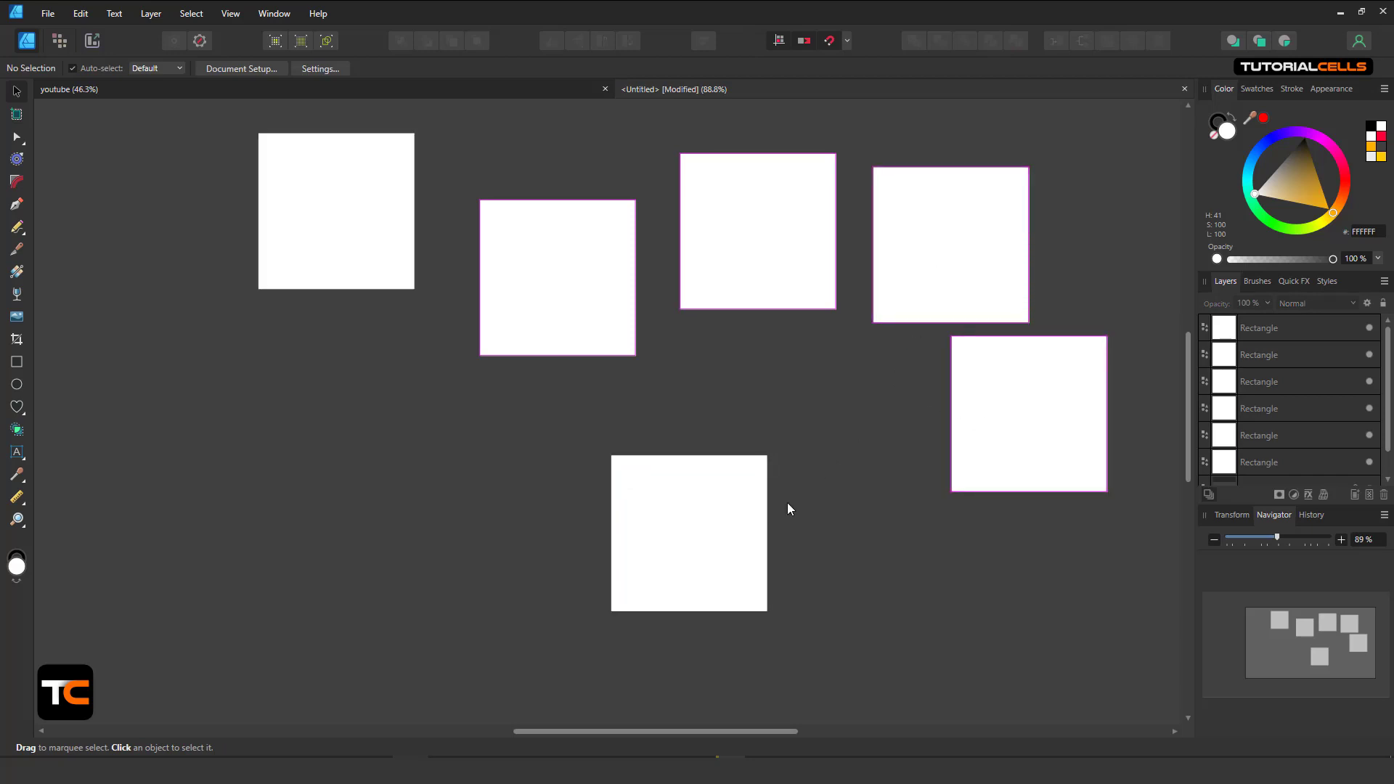
{"action": "left_click", "coordinate": [847, 40]}
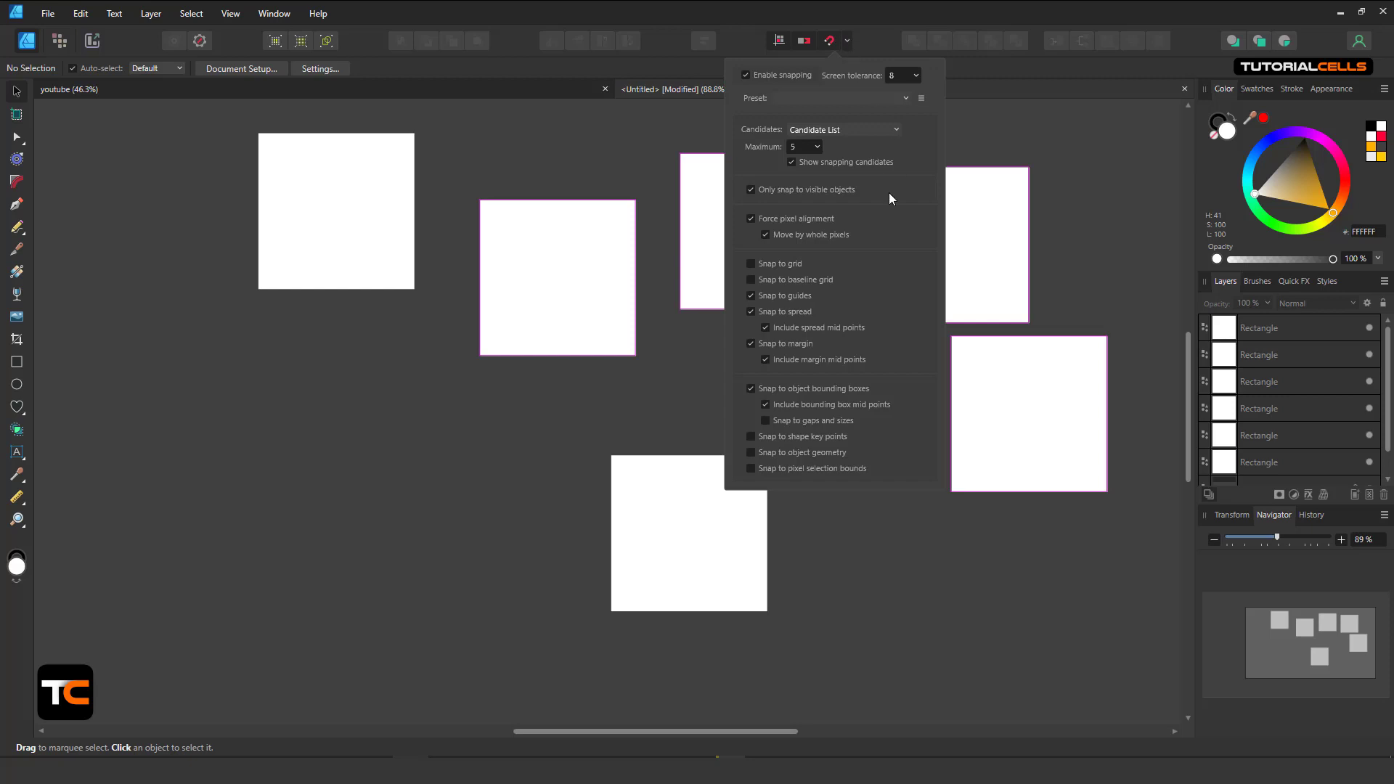
Set snapping candidates to All layers and apply the Page layouts preset
{"action": "left_click", "coordinate": [860, 132]}
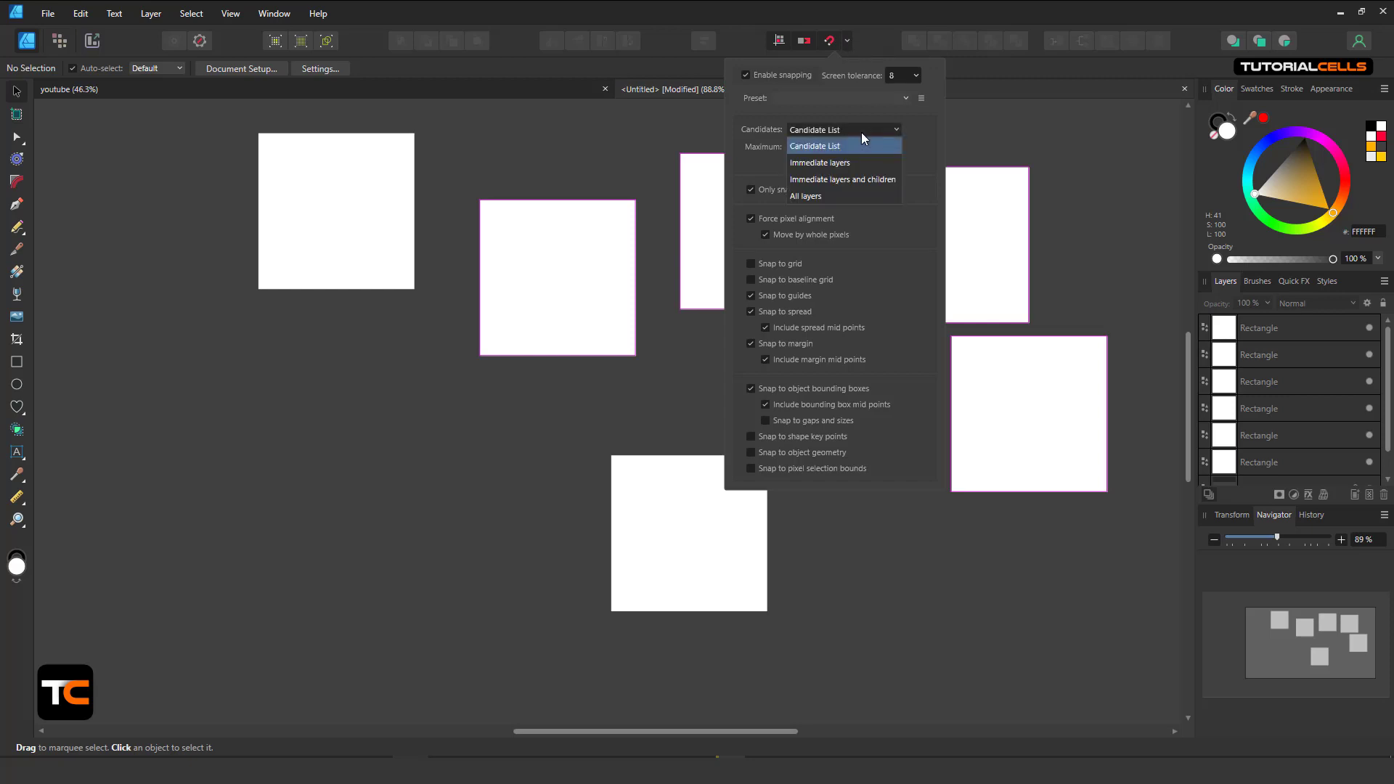
{"action": "left_click", "coordinate": [826, 196]}
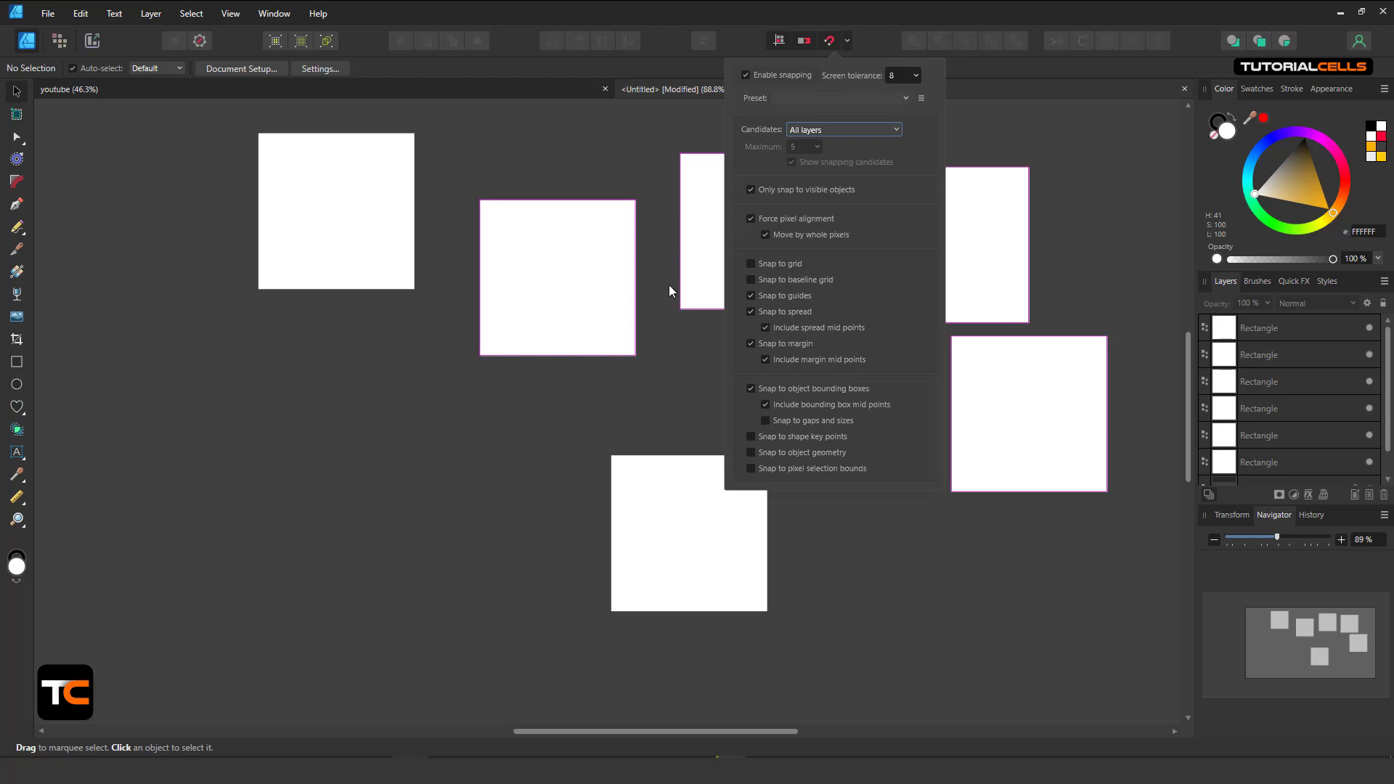
{"action": "left_click", "coordinate": [904, 99]}
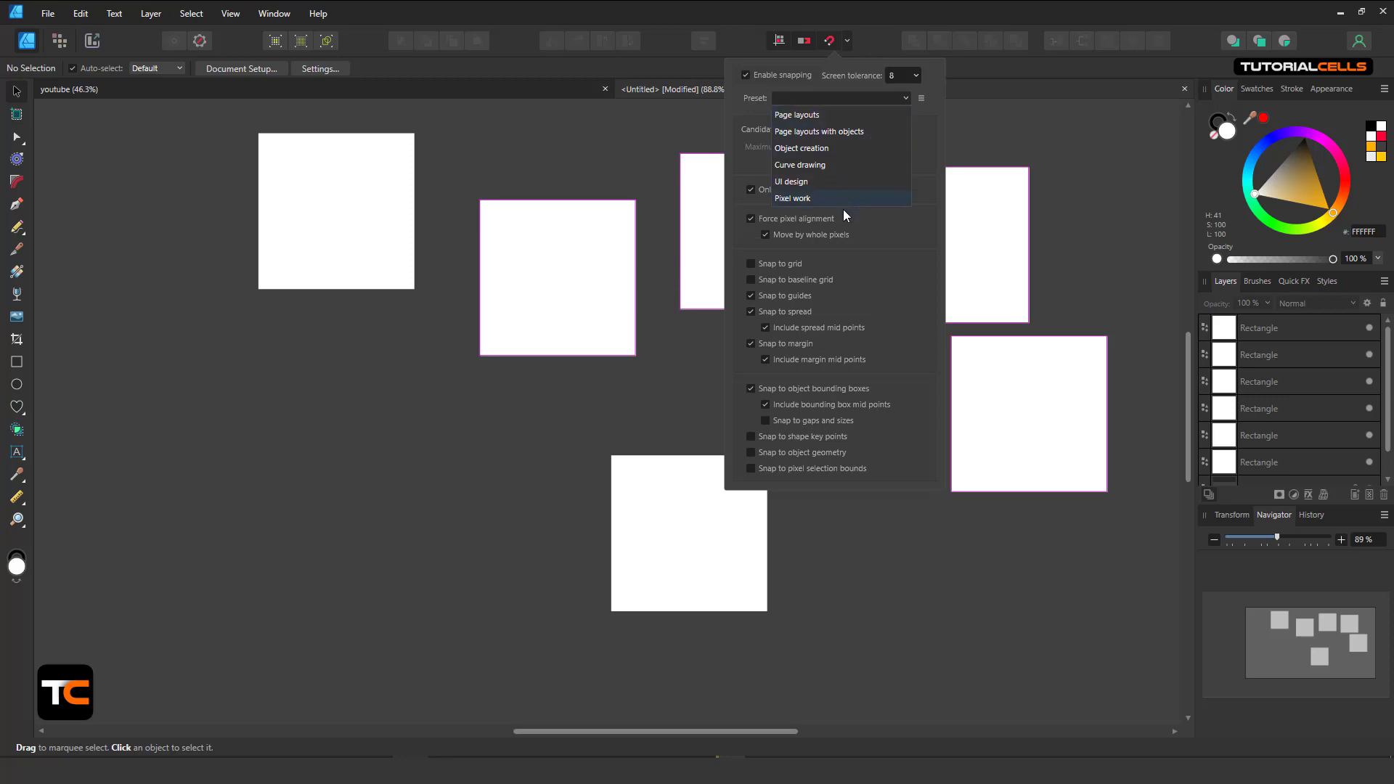
{"action": "left_click", "coordinate": [824, 116]}
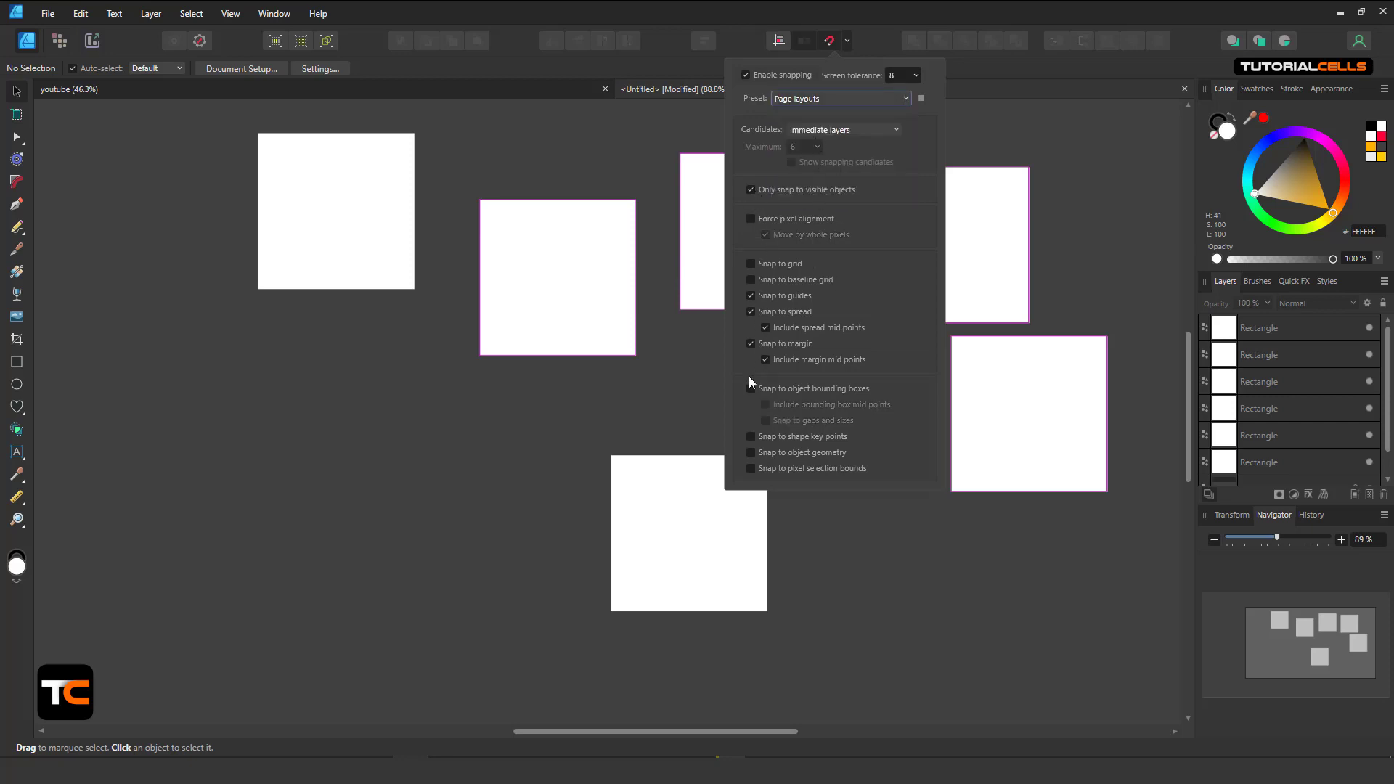
{"action": "left_click", "coordinate": [869, 102]}
{"action": "left_click", "coordinate": [884, 247]}
Turn on Force pixel alignment and bounding-box snapping, then fit the page in view
{"action": "left_click", "coordinate": [782, 219]}
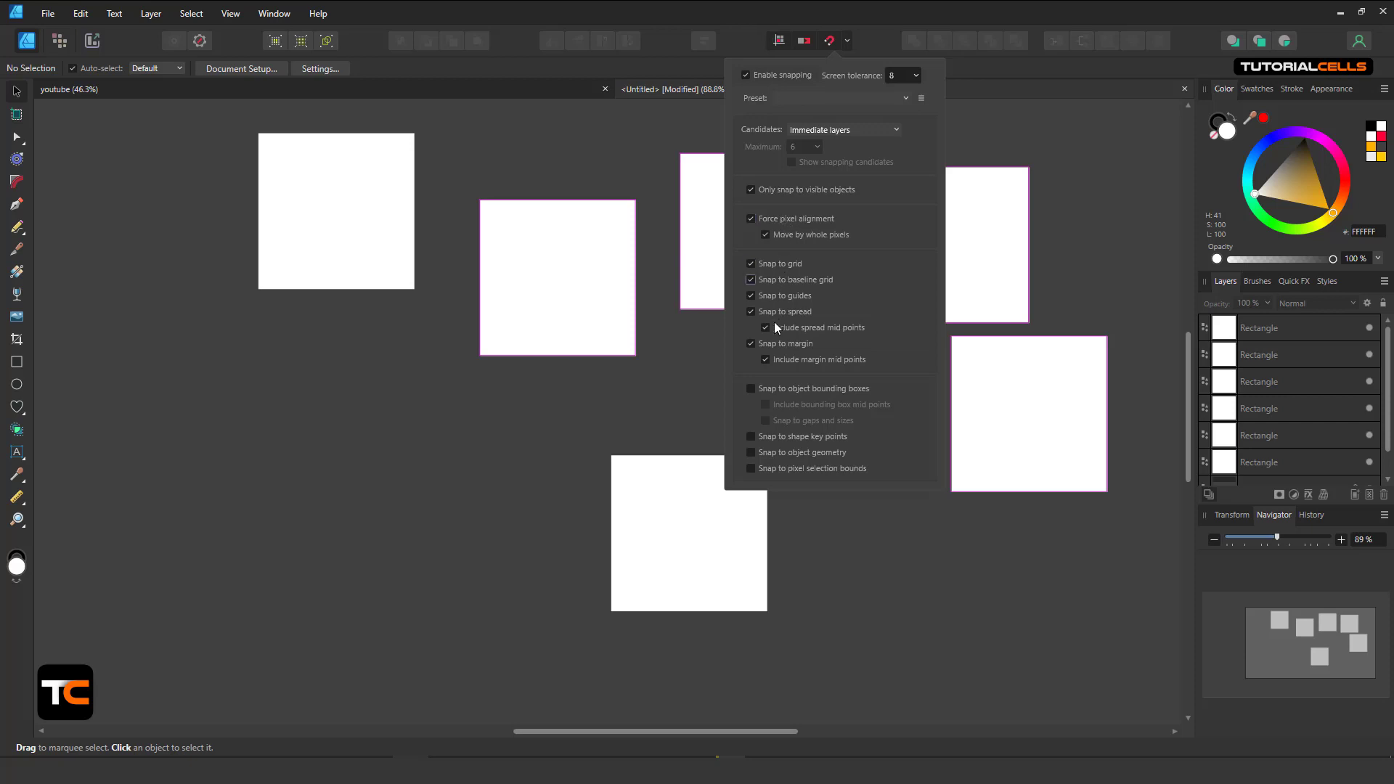
{"action": "left_click", "coordinate": [752, 389]}
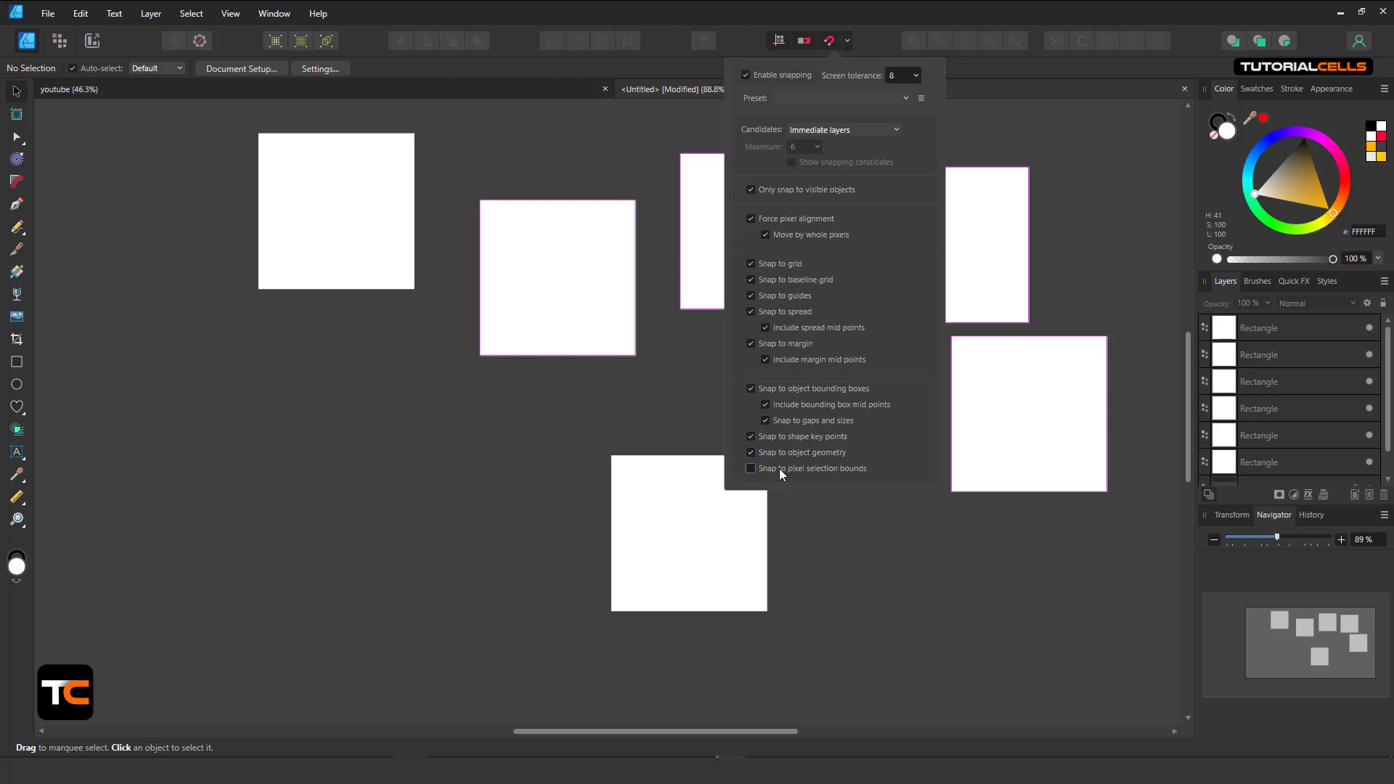
{"action": "left_click", "coordinate": [609, 419]}
{"action": "key", "text": "ctrl+0"}
Delete five white squares and move the remaining one up and left
{"action": "left_click_drag", "start_coordinate": [557, 274], "coordinate": [843, 533]}
{"action": "key", "text": "Delete"}
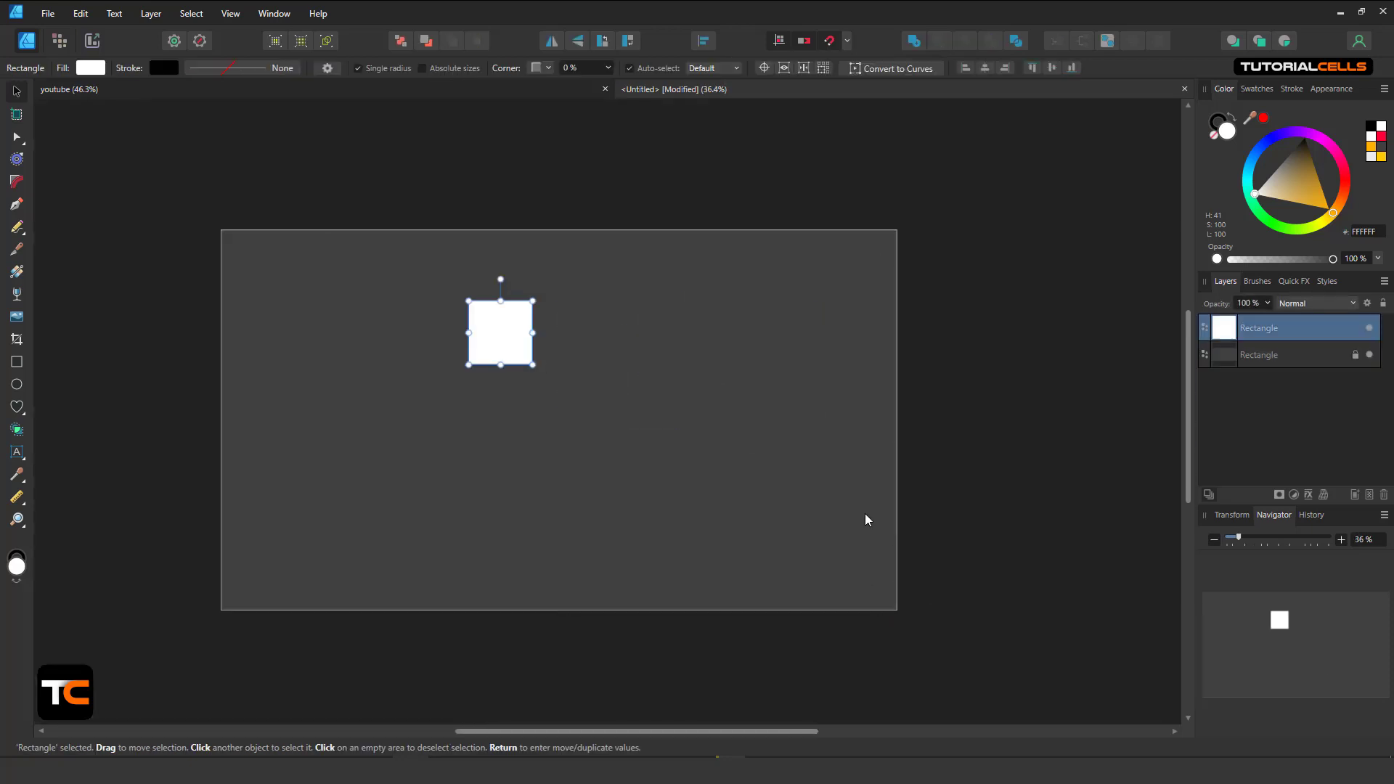
{"action": "left_click_drag", "start_coordinate": [497, 334], "coordinate": [387, 302]}
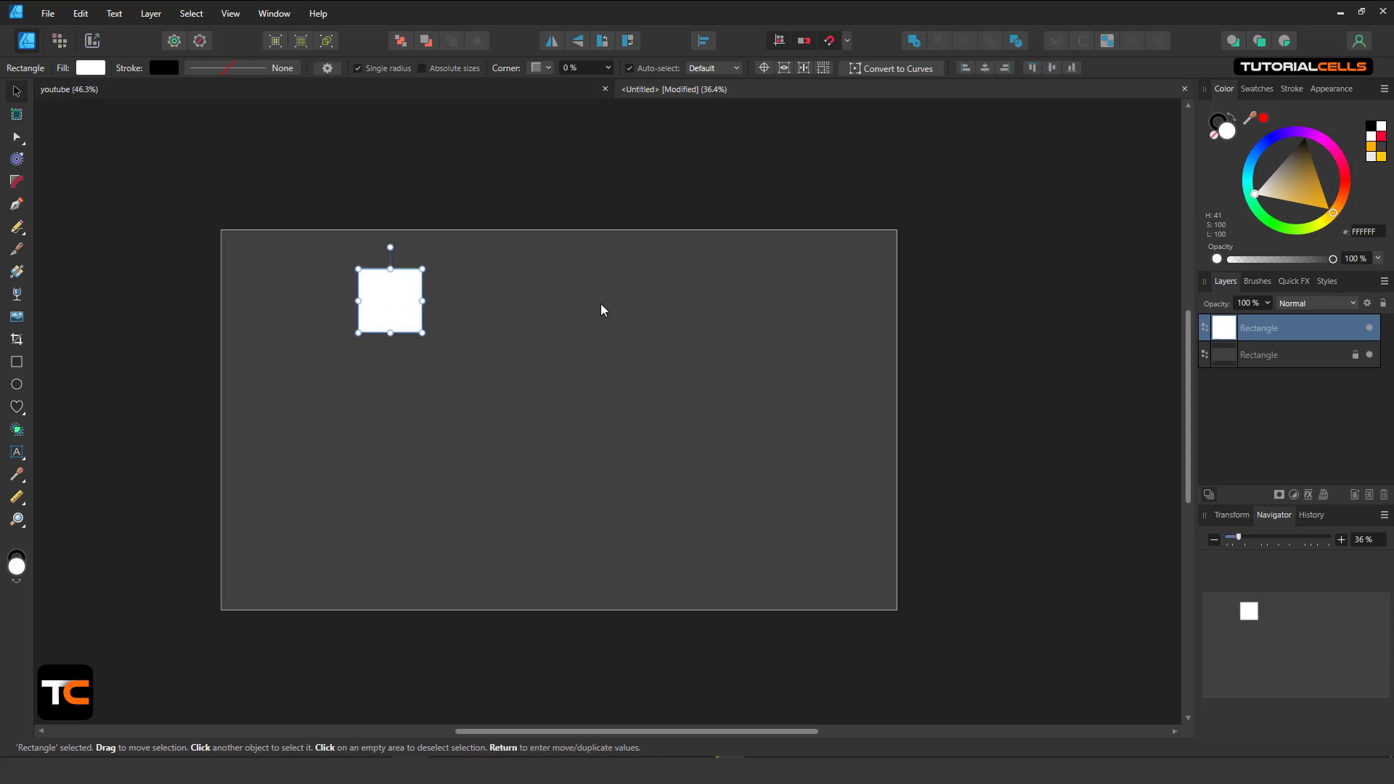
{"action": "left_click", "coordinate": [846, 40]}
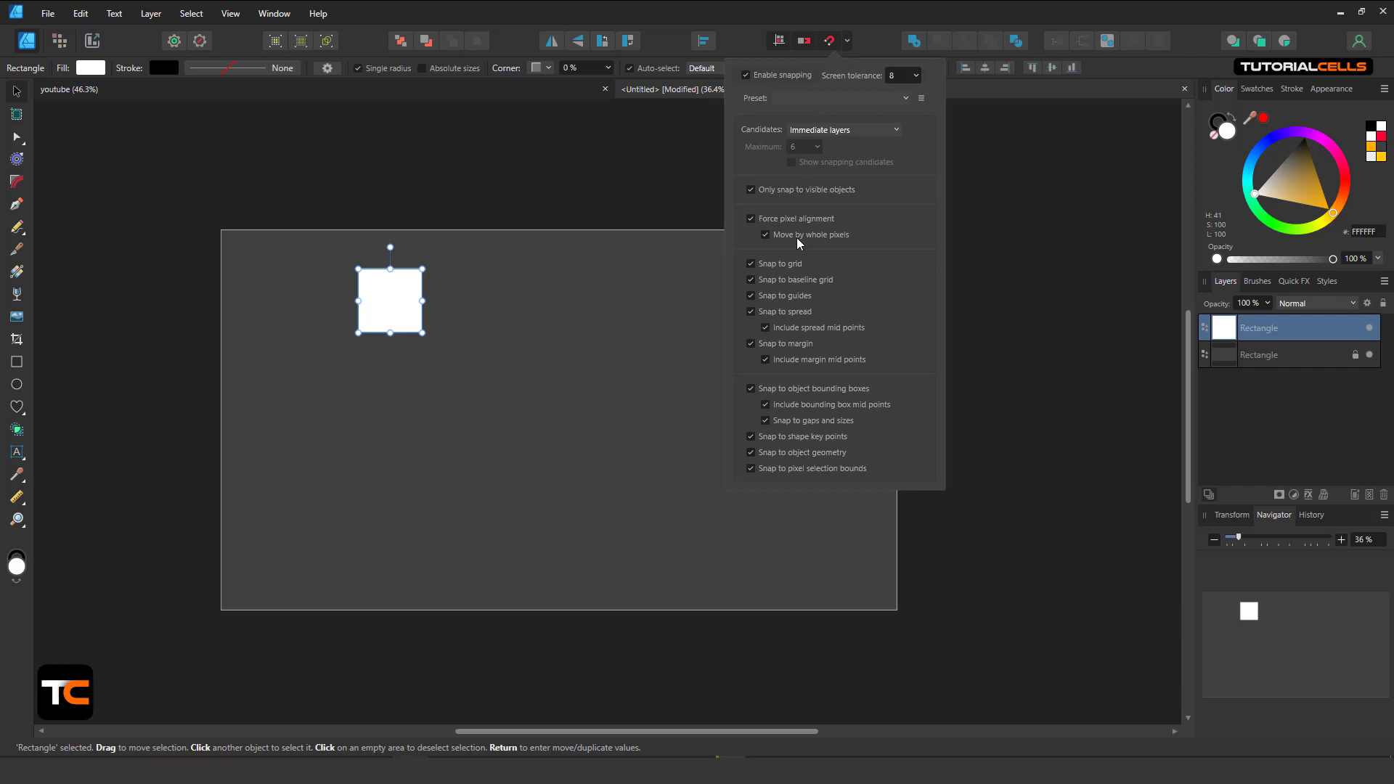
{"action": "scroll", "coordinate": [507, 322], "scroll_direction": "up", "scroll_amount": 1}
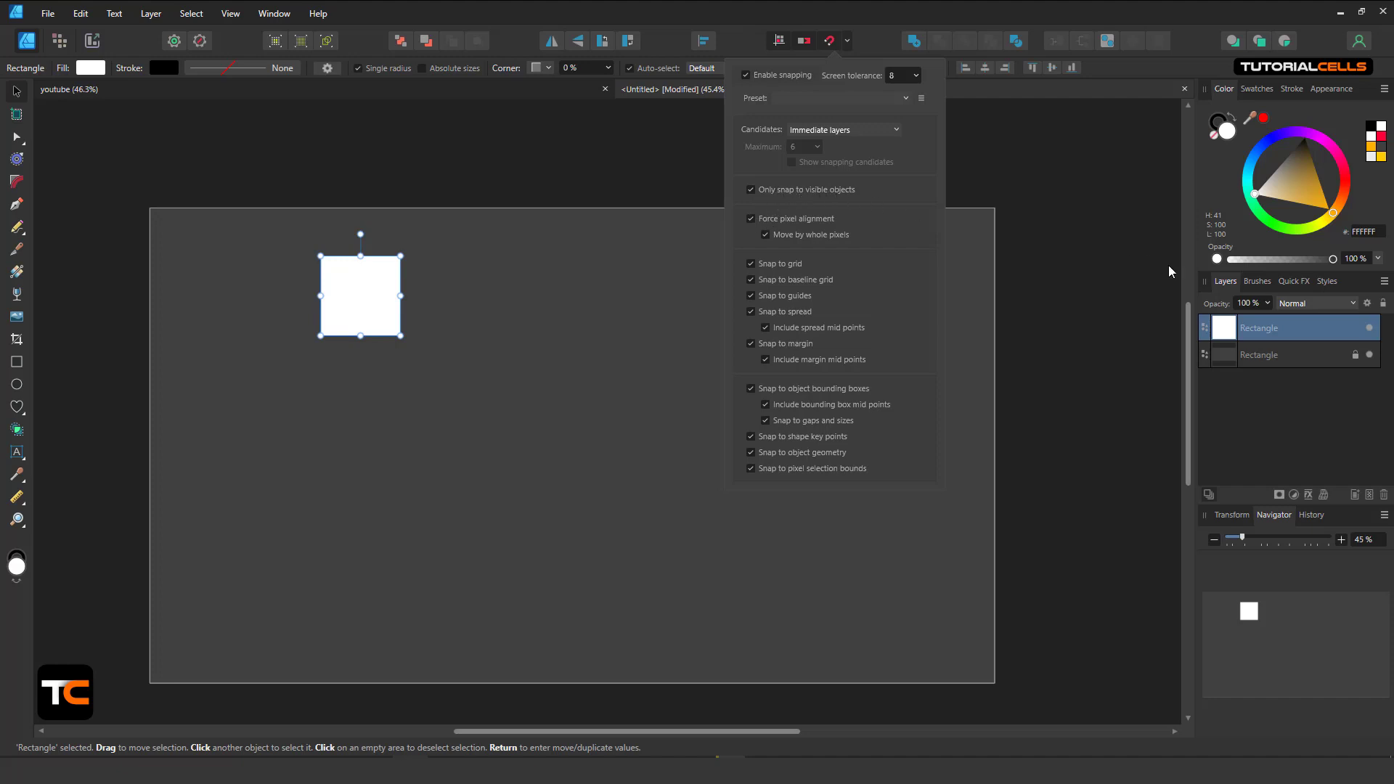
{"action": "left_click", "coordinate": [374, 304]}
Clone the square as a purple copy, turn the original orange, and move it closer
{"action": "left_click_drag", "start_coordinate": [367, 302], "coordinate": [586, 339], "text": "ctrl"}
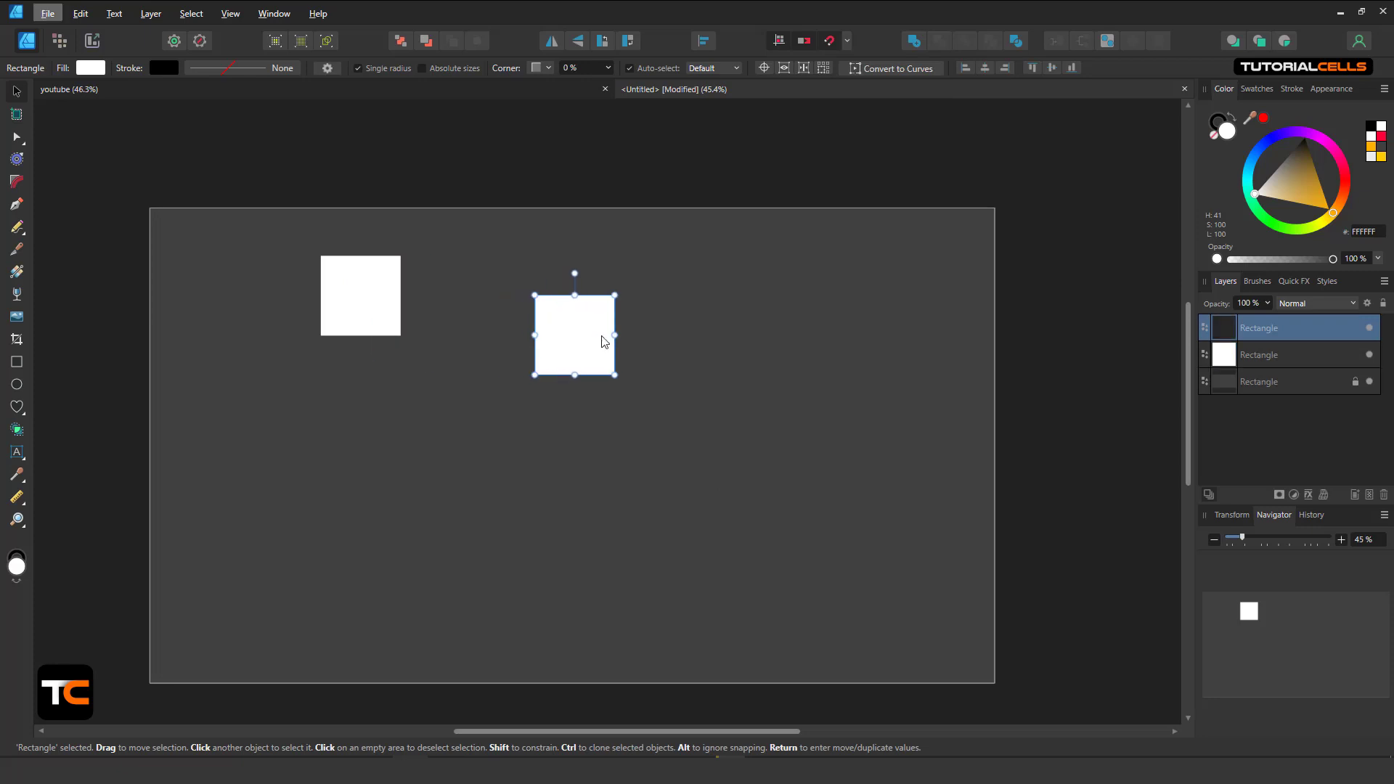
{"action": "left_click", "coordinate": [1299, 133]}
{"action": "left_click", "coordinate": [347, 296]}
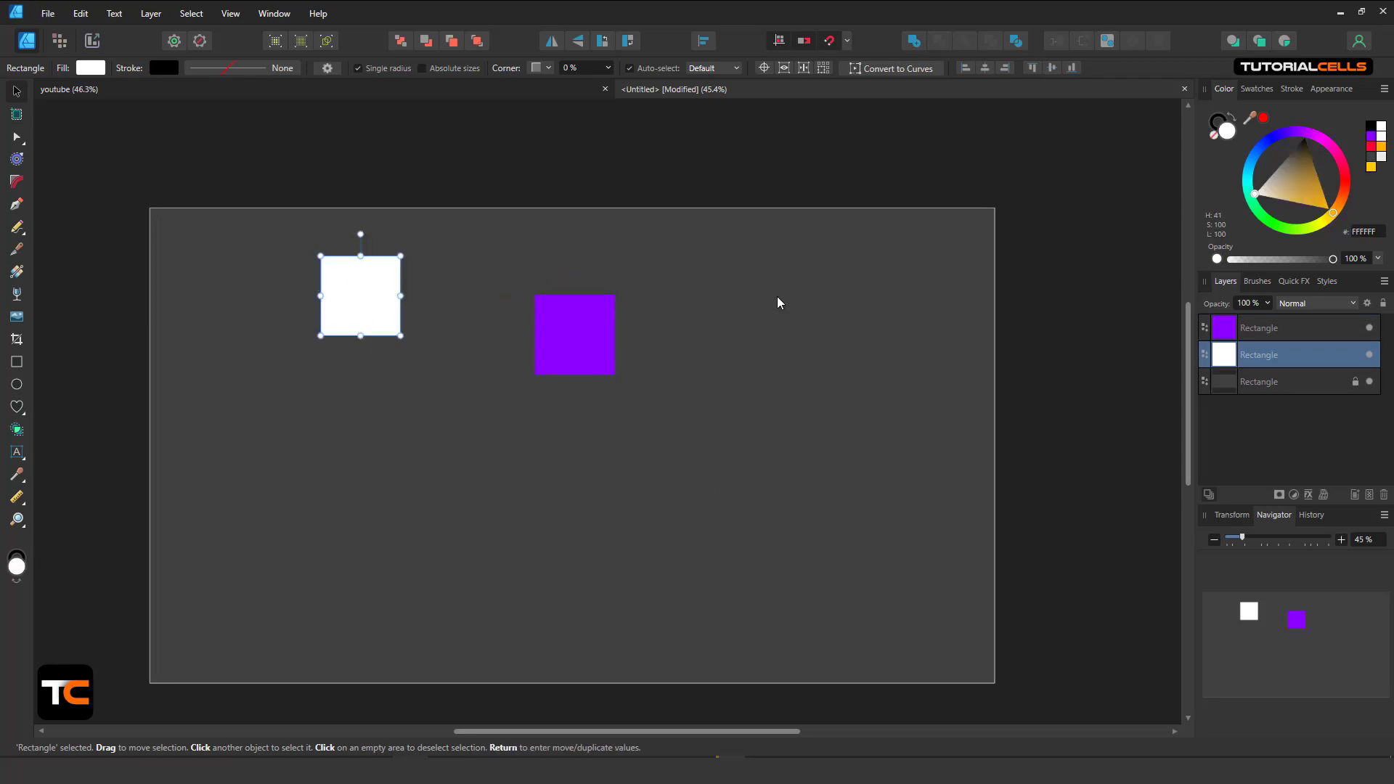
{"action": "left_click", "coordinate": [1324, 196]}
{"action": "scroll", "coordinate": [323, 356], "scroll_direction": "up", "scroll_amount": 3}
{"action": "left_click_drag", "start_coordinate": [372, 284], "coordinate": [510, 284]}
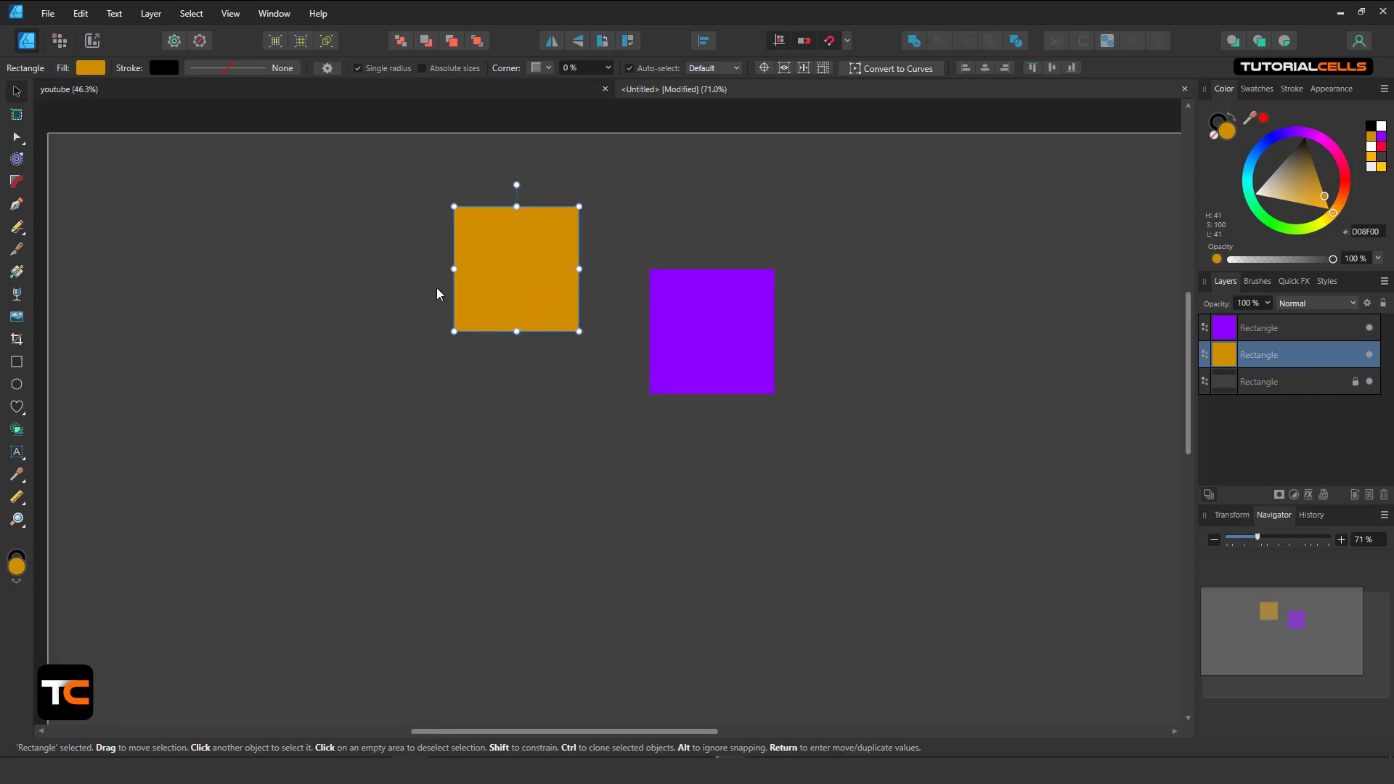
Draw a bending pen curve to the left of the orange square
{"action": "left_click", "coordinate": [18, 205]}
{"action": "left_click_drag", "start_coordinate": [280, 351], "coordinate": [350, 394]}
{"action": "mouse_move", "coordinate": [422, 420]}
{"action": "left_mouse_down"}
{"action": "mouse_move", "coordinate": [454, 377]}
{"action": "mouse_move", "coordinate": [529, 374]}
{"action": "mouse_move", "coordinate": [563, 339]}
{"action": "mouse_move", "coordinate": [455, 332]}
{"action": "mouse_move", "coordinate": [504, 296]}
{"action": "mouse_move", "coordinate": [516, 332]}
{"action": "mouse_move", "coordinate": [507, 211]}
{"action": "mouse_move", "coordinate": [516, 280]}
{"action": "mouse_move", "coordinate": [714, 339]}
{"action": "mouse_move", "coordinate": [688, 445]}
{"action": "mouse_move", "coordinate": [416, 477]}
{"action": "mouse_move", "coordinate": [582, 461]}
{"action": "mouse_move", "coordinate": [615, 415]}
{"action": "mouse_move", "coordinate": [570, 531]}
{"action": "left_mouse_up"}
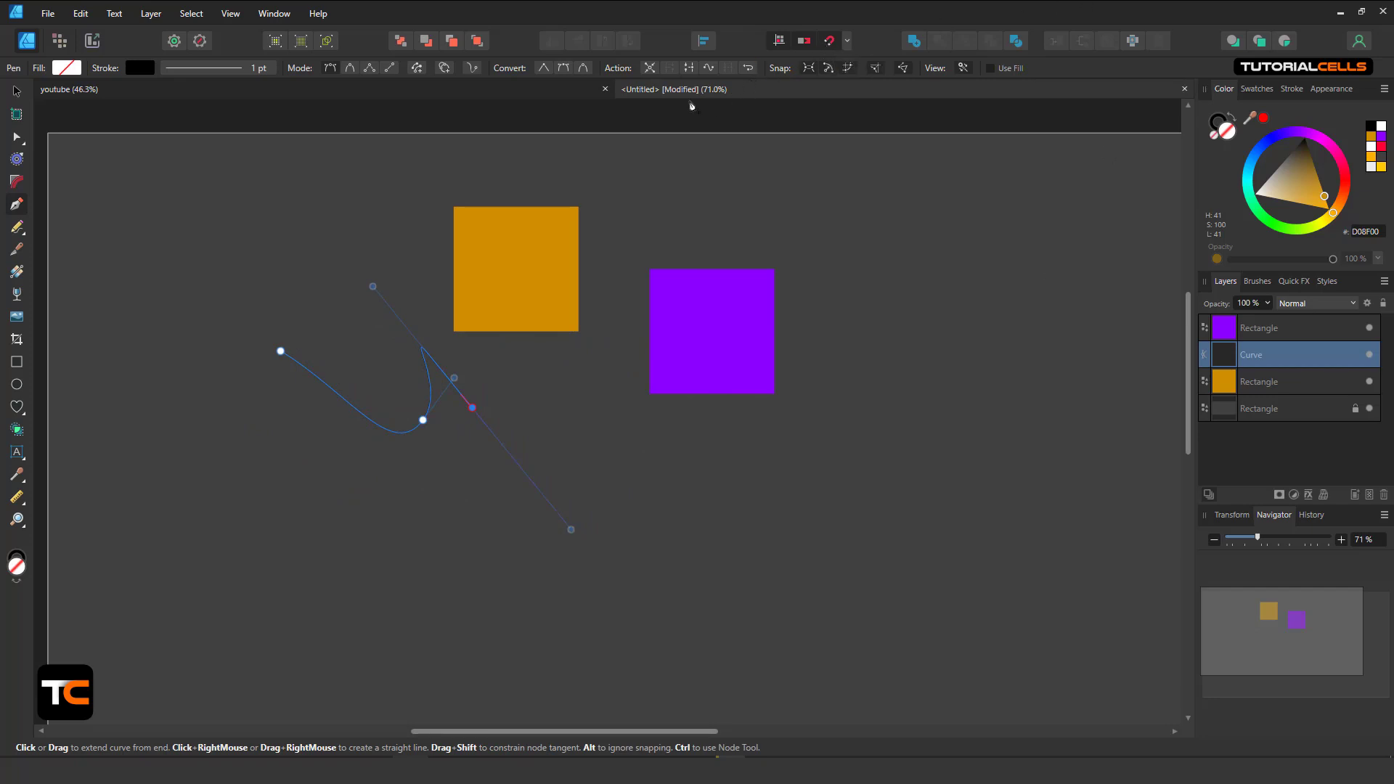
Delete the pen curve and toggle the purple square's visibility
{"action": "left_click", "coordinate": [17, 91]}
{"action": "key", "text": "Delete"}
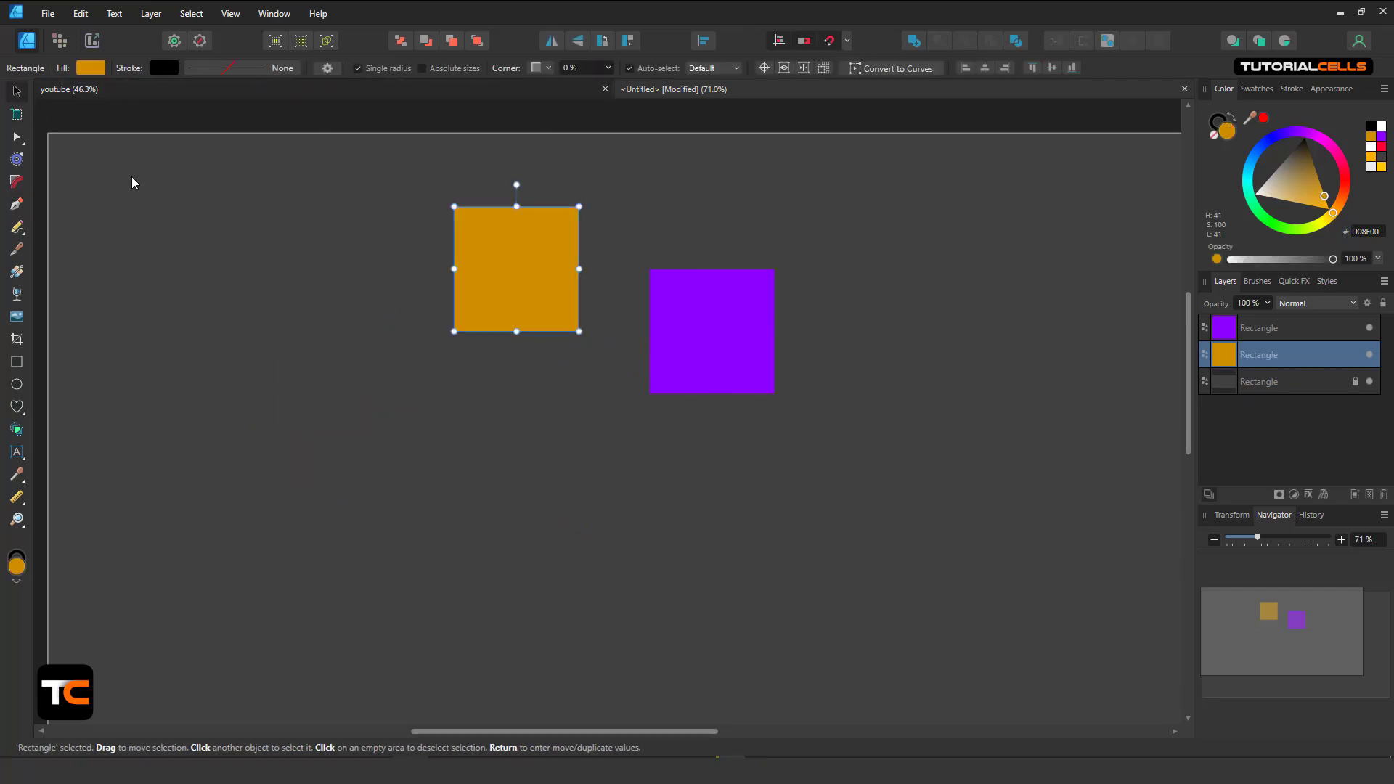
{"action": "left_click", "coordinate": [679, 333]}
{"action": "left_click", "coordinate": [1371, 328]}
Try moving the orange square, undo it, and reopen the snapping options
{"action": "left_click_drag", "start_coordinate": [533, 273], "coordinate": [708, 258]}
{"action": "key", "text": "ctrl+z"}
{"action": "left_click", "coordinate": [847, 40]}
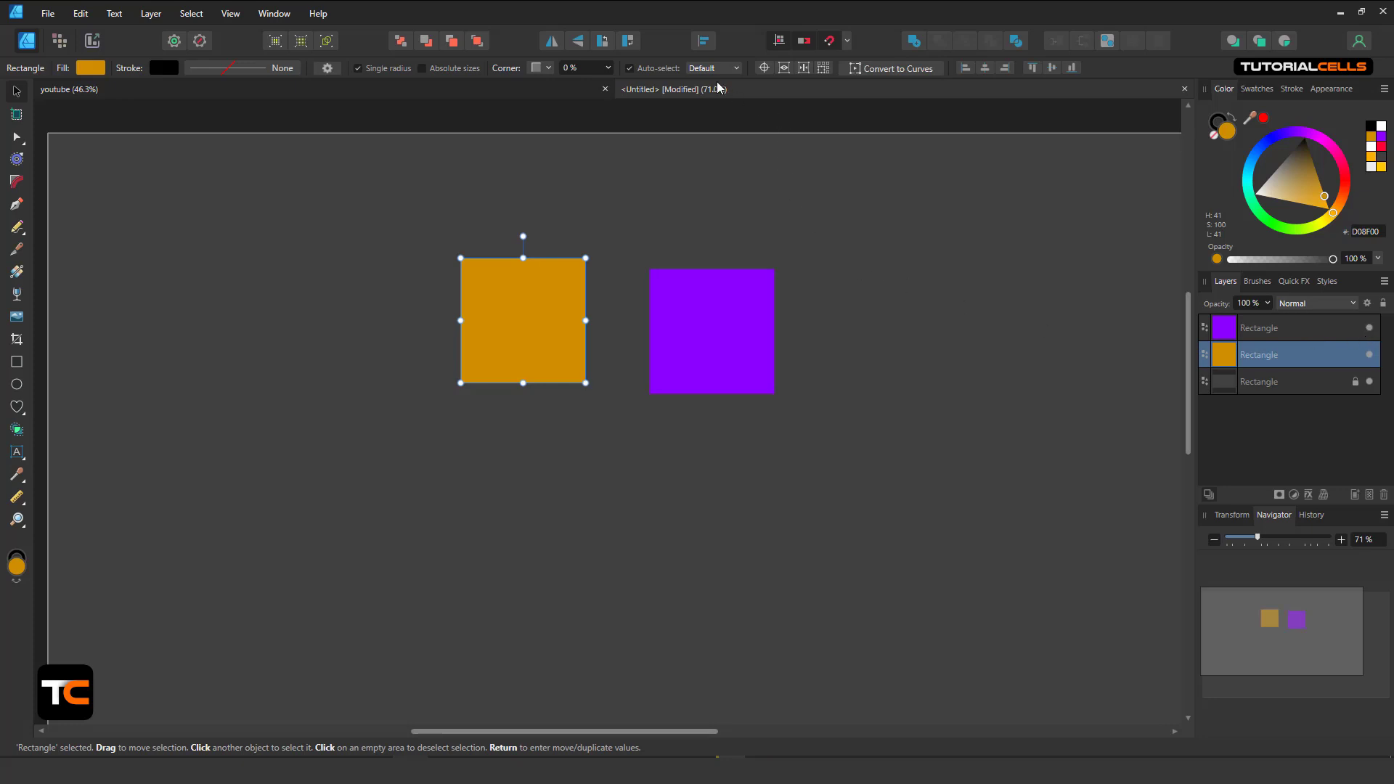
{"action": "left_click", "coordinate": [847, 42]}
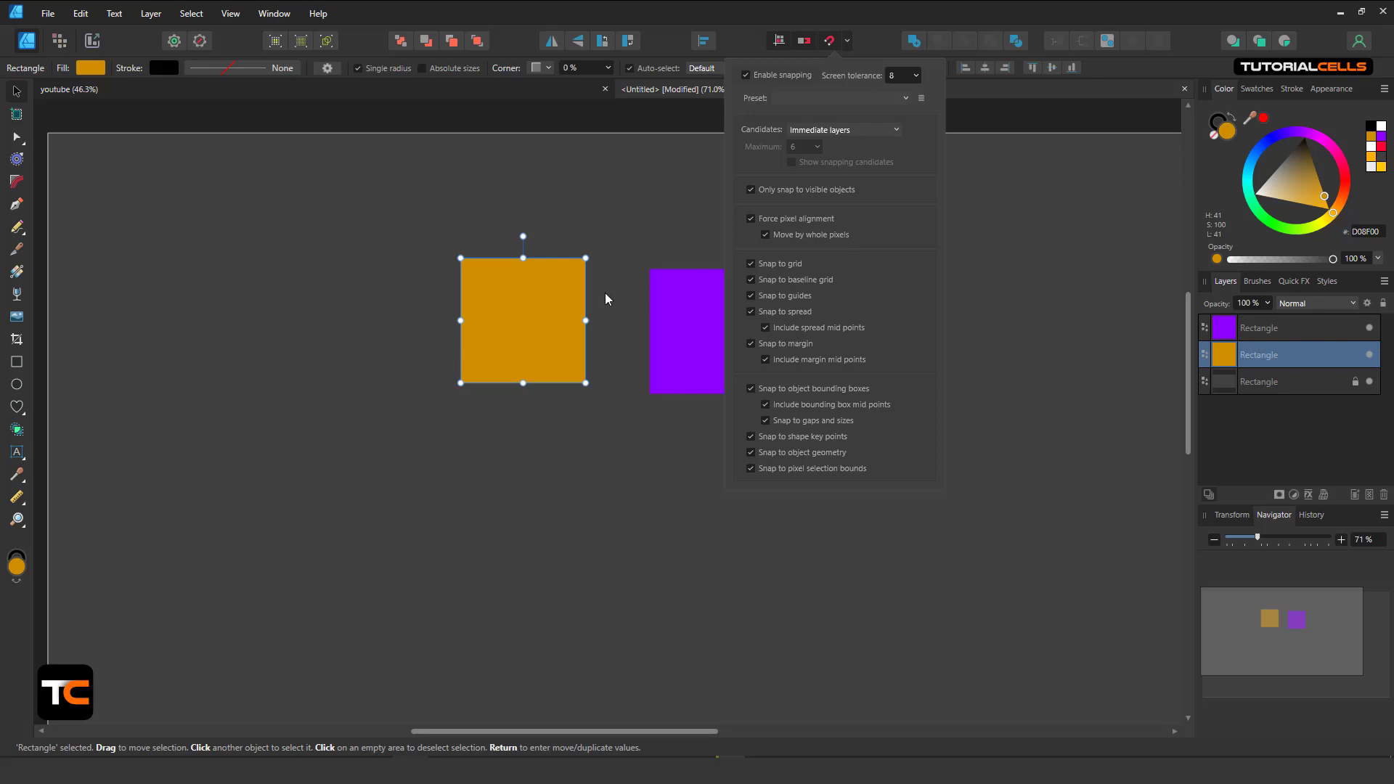
{"action": "scroll", "coordinate": [549, 308], "scroll_direction": "up", "scroll_amount": 5}
{"action": "scroll", "coordinate": [580, 302], "scroll_direction": "right", "scroll_amount": 1}
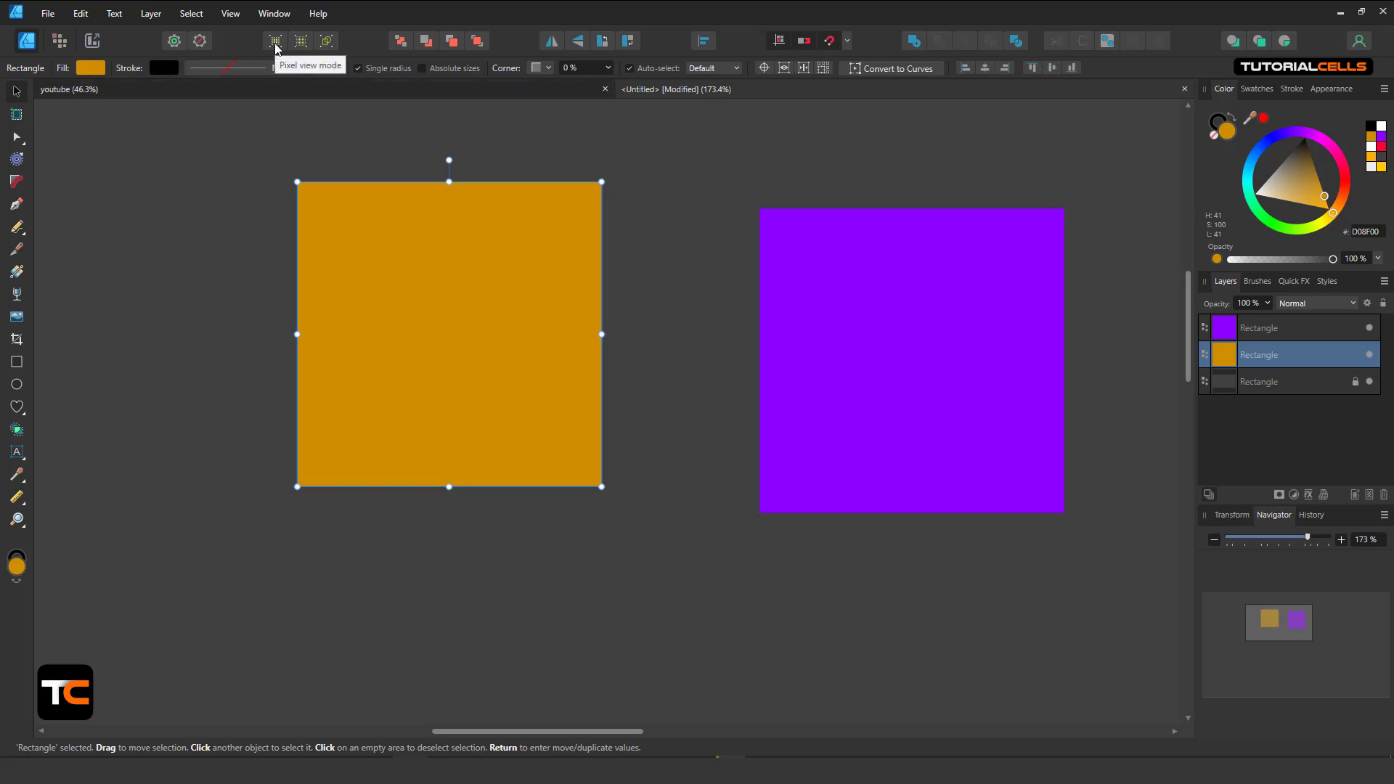
Zoom in and drag the orange square's right edge toward a 243 px width
{"action": "scroll", "coordinate": [617, 299], "scroll_direction": "up", "scroll_amount": 3}
{"action": "scroll", "coordinate": [617, 299], "scroll_direction": "up", "scroll_amount": 8}
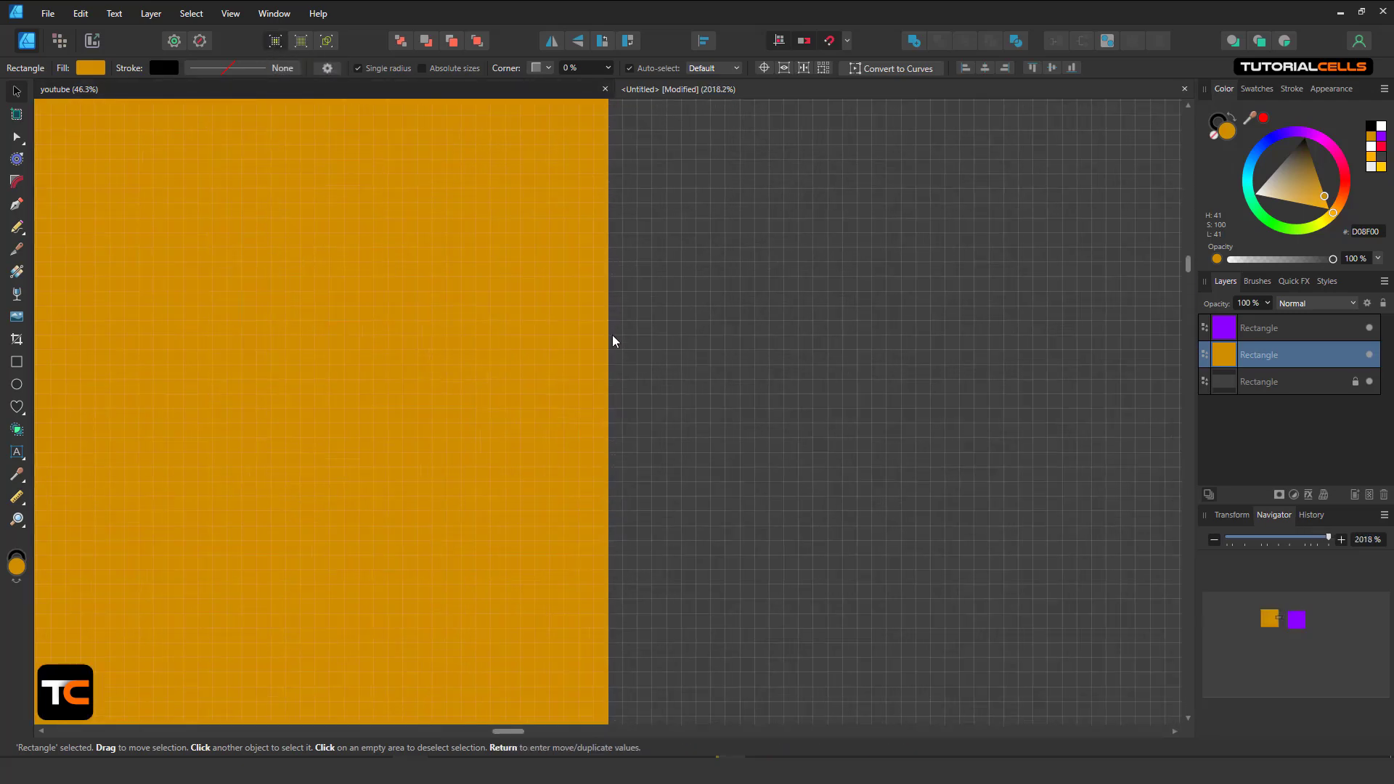
{"action": "scroll", "coordinate": [605, 378], "scroll_direction": "down", "scroll_amount": 3}
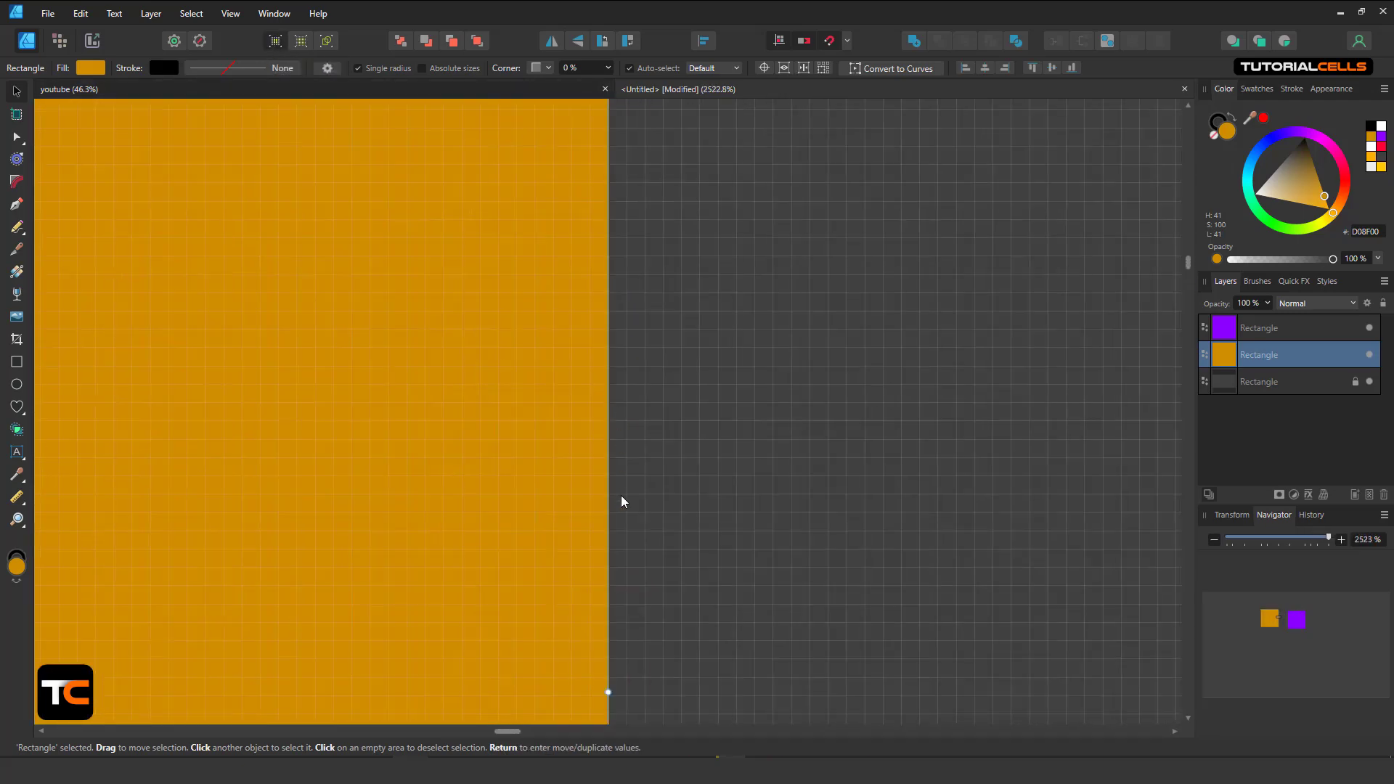
{"action": "scroll", "coordinate": [647, 368], "scroll_direction": "up", "scroll_amount": 5}
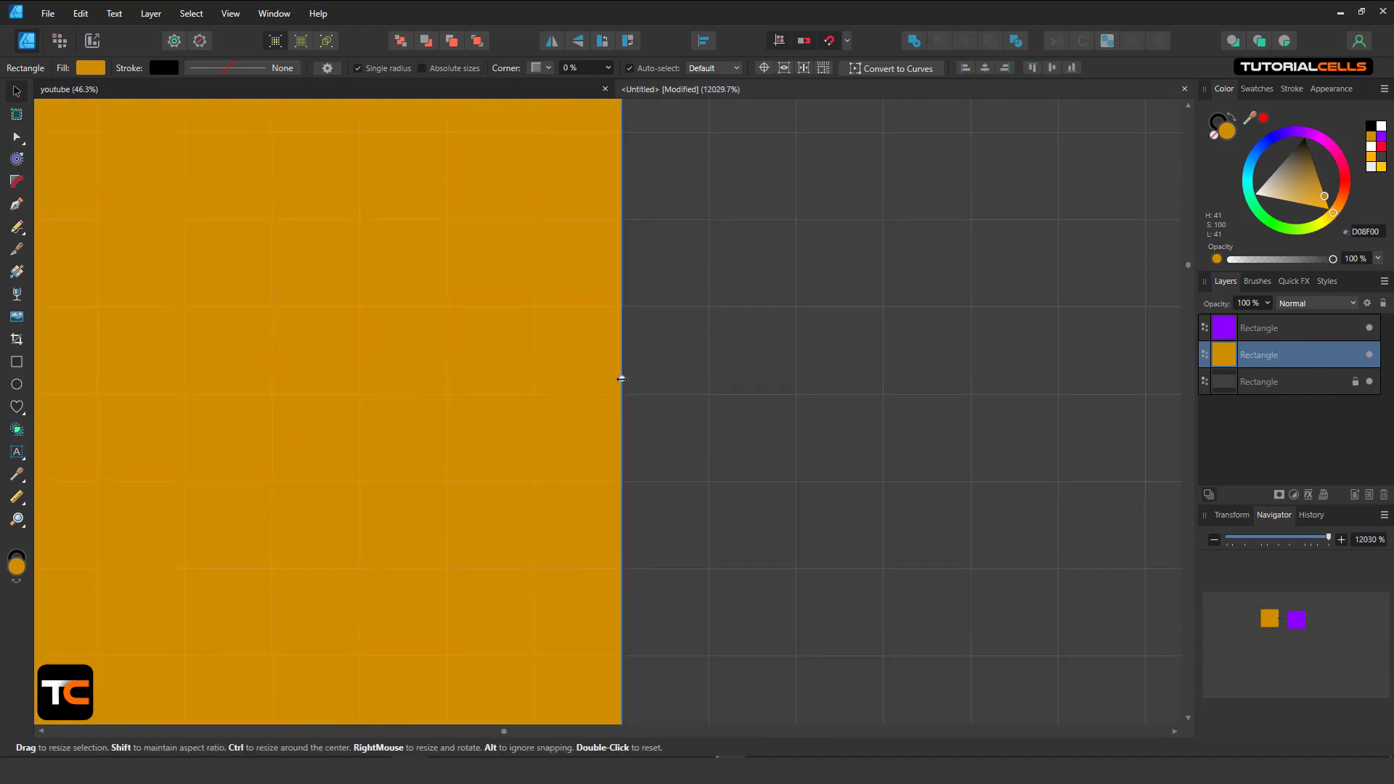
{"action": "mouse_move", "coordinate": [621, 379]}
{"action": "left_mouse_down"}
{"action": "mouse_move", "coordinate": [679, 381]}
{"action": "mouse_move", "coordinate": [622, 377]}
{"action": "left_mouse_up"}
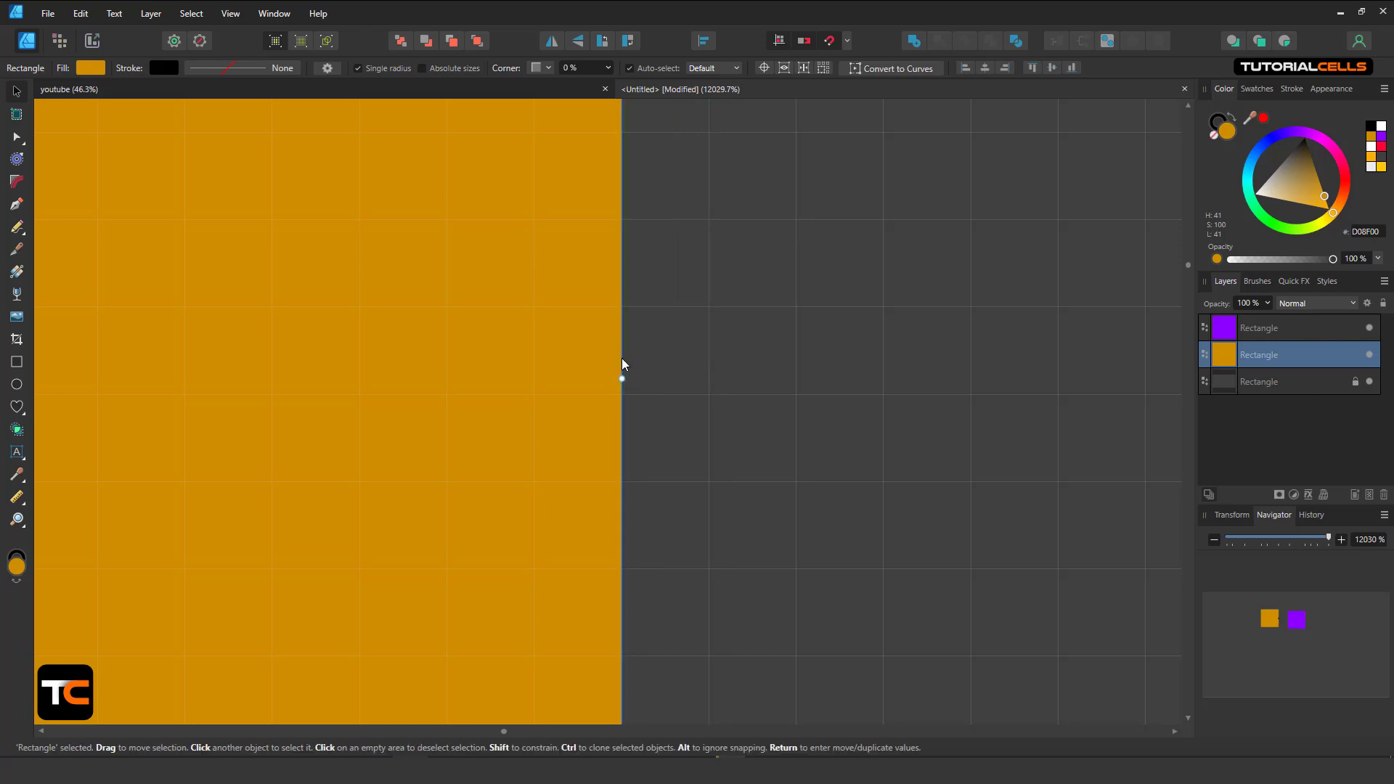
{"action": "key", "text": "a"}
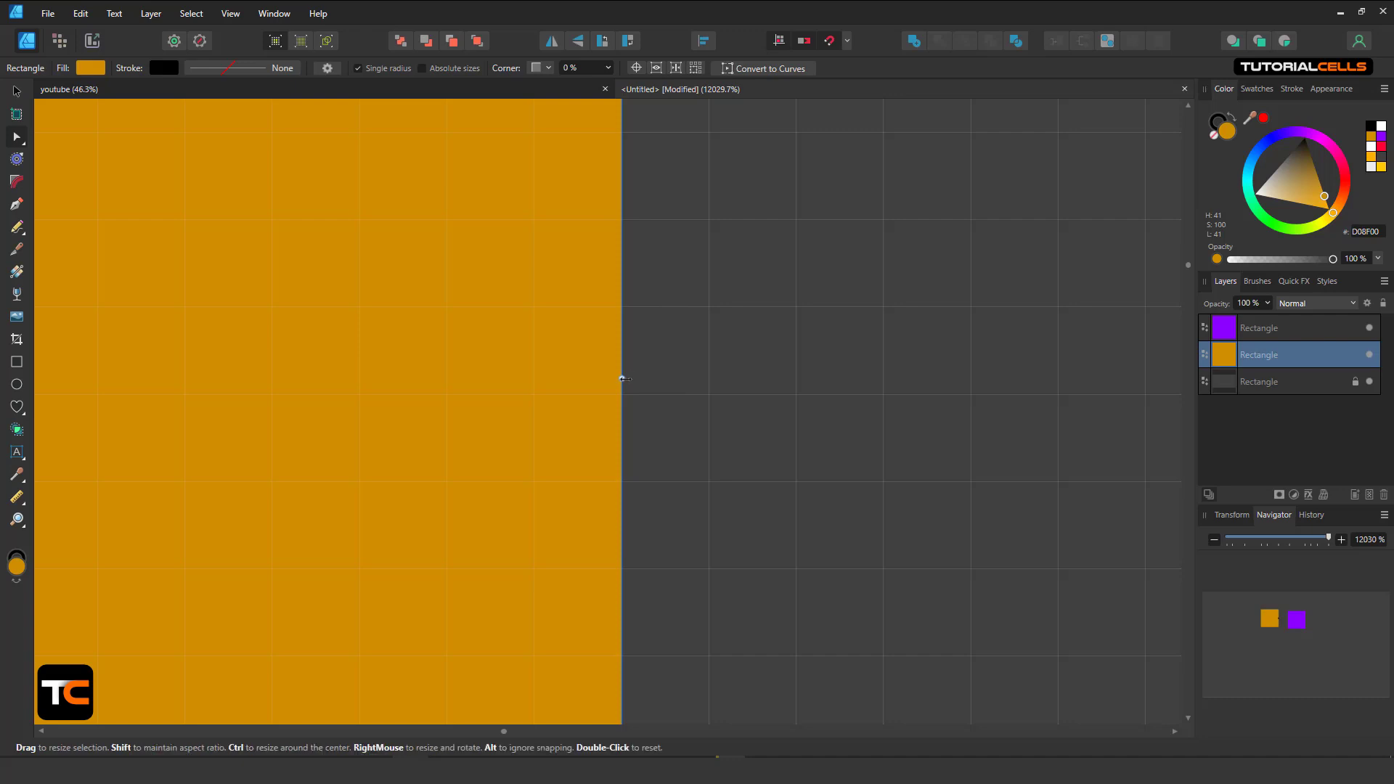
{"action": "left_click_drag", "start_coordinate": [622, 378], "coordinate": [657, 380]}
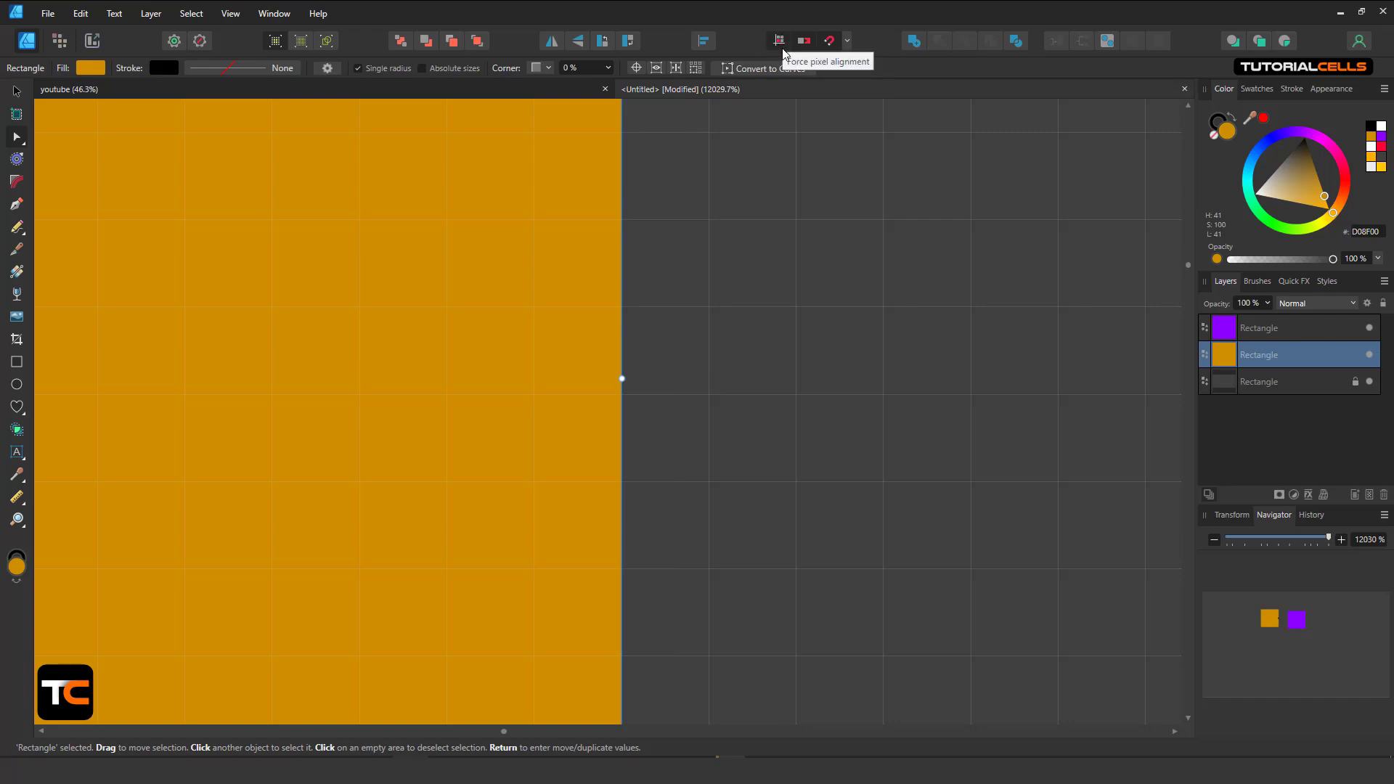
Disable Force pixel alignment and fine-tune the orange square's width to about 242.2 px
{"action": "left_click", "coordinate": [847, 41]}
{"action": "left_click", "coordinate": [775, 219]}
{"action": "left_click", "coordinate": [785, 255]}
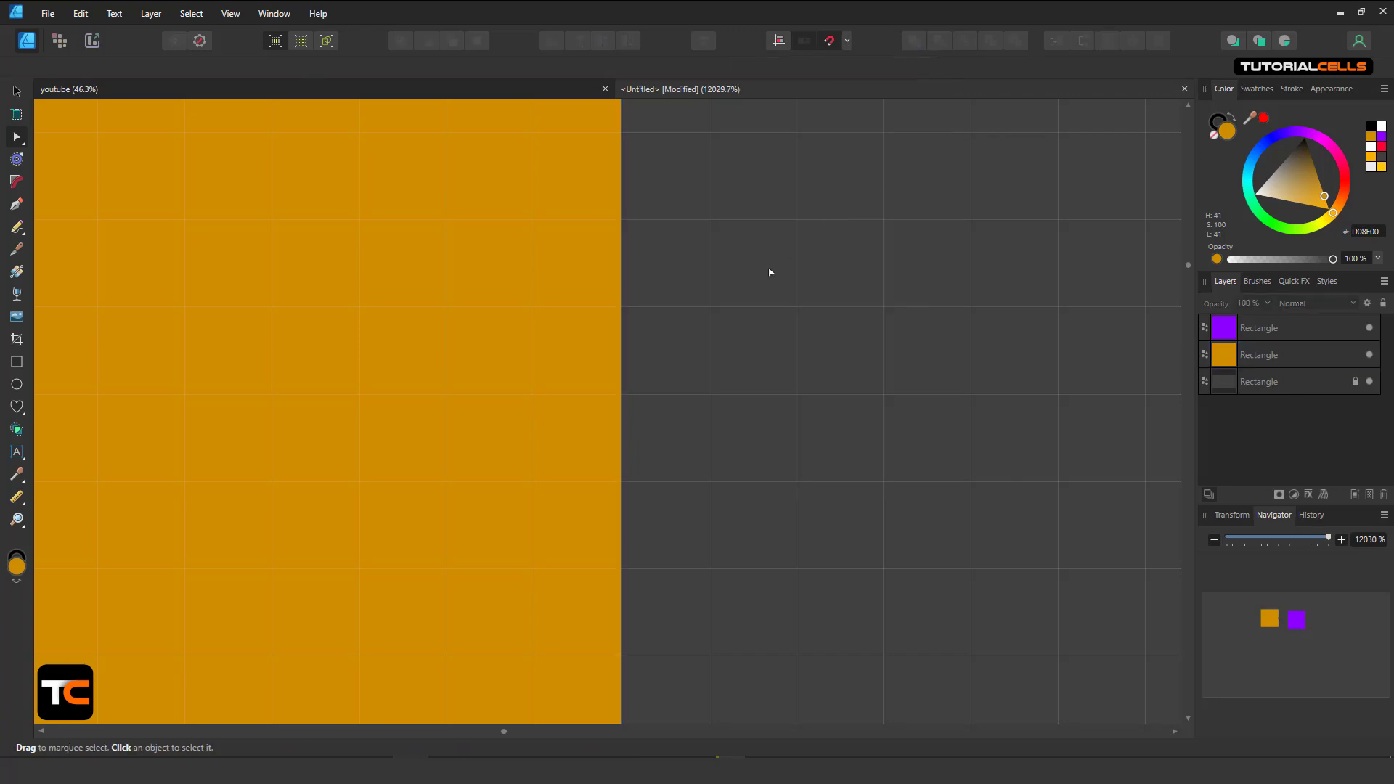
{"action": "left_click", "coordinate": [578, 305]}
{"action": "left_click_drag", "start_coordinate": [622, 378], "coordinate": [661, 378]}
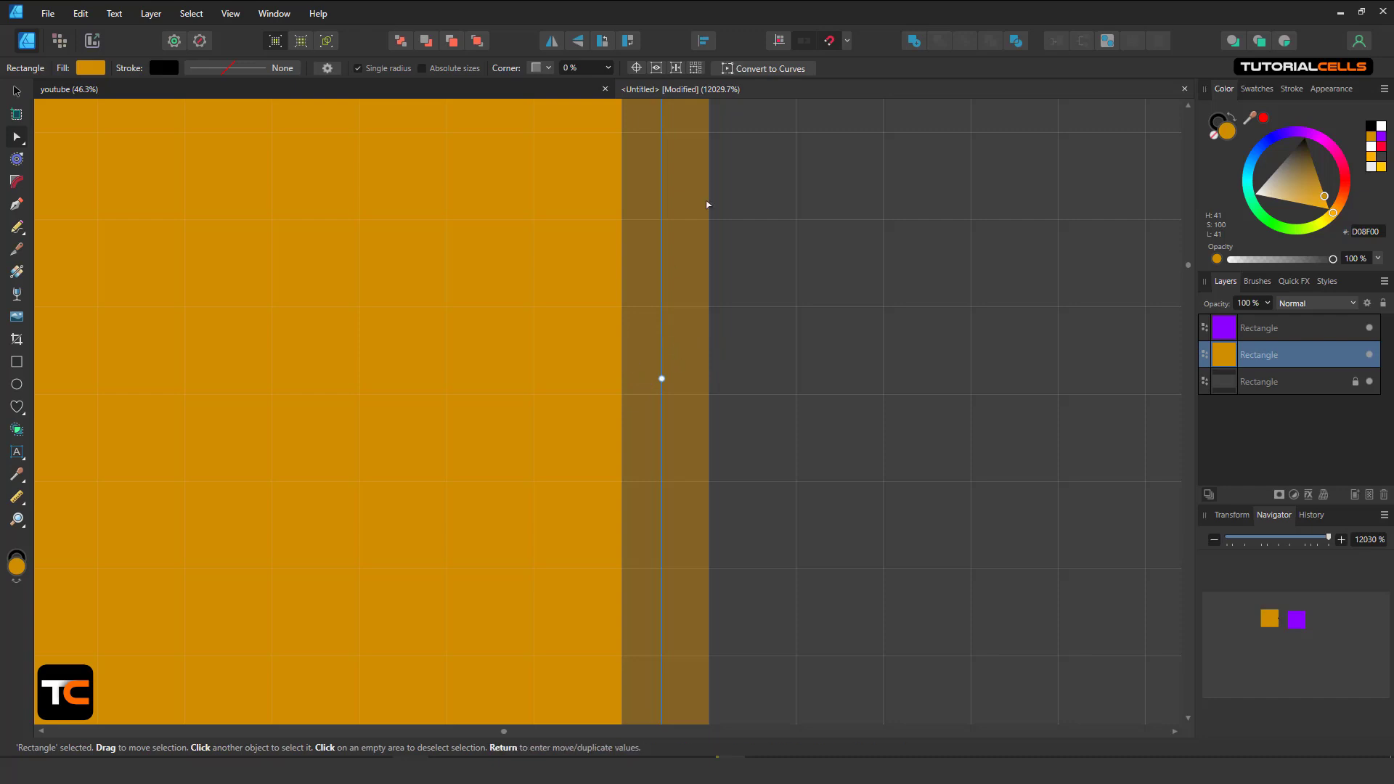
{"action": "mouse_move", "coordinate": [661, 378]}
{"action": "left_mouse_down"}
{"action": "mouse_move", "coordinate": [622, 380]}
{"action": "mouse_move", "coordinate": [752, 376]}
{"action": "mouse_move", "coordinate": [678, 378]}
{"action": "left_mouse_up"}
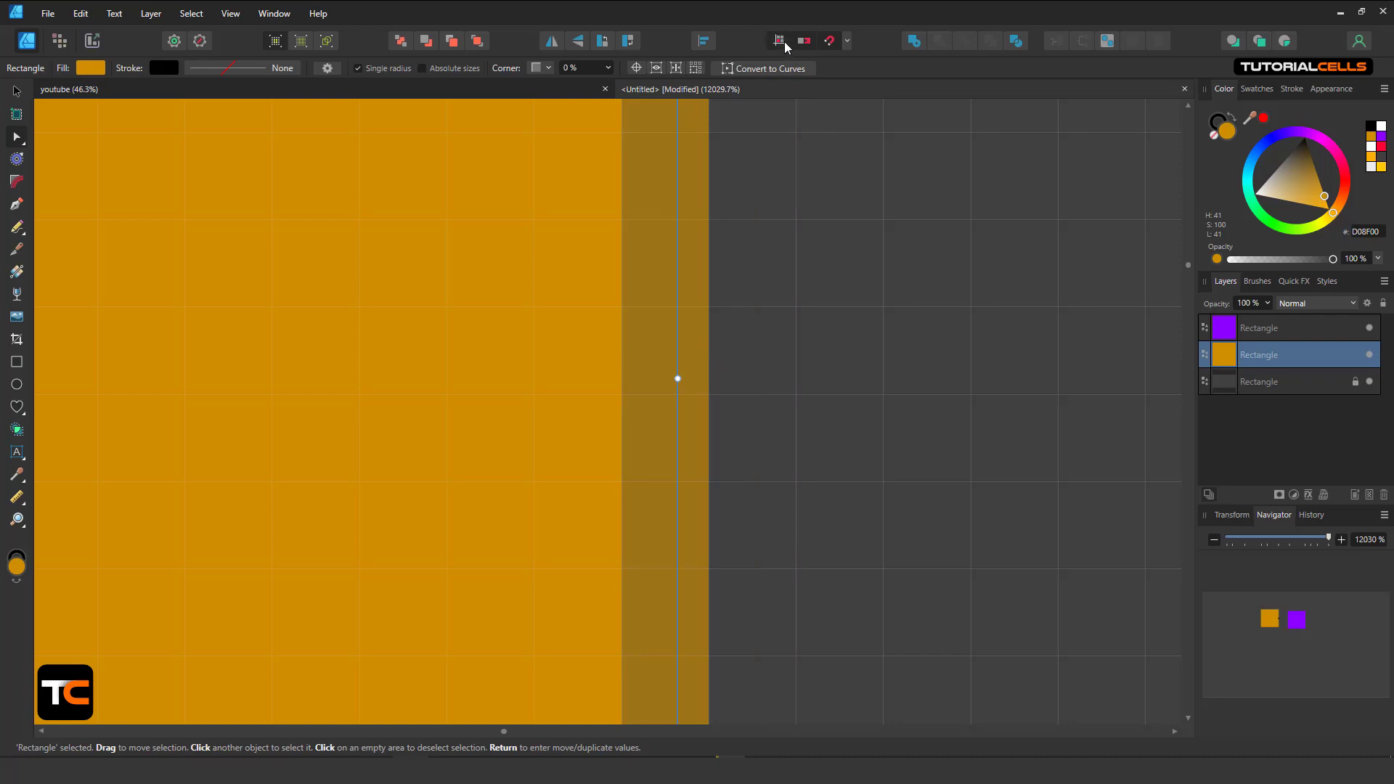
{"action": "left_click_drag", "start_coordinate": [677, 378], "coordinate": [621, 378]}
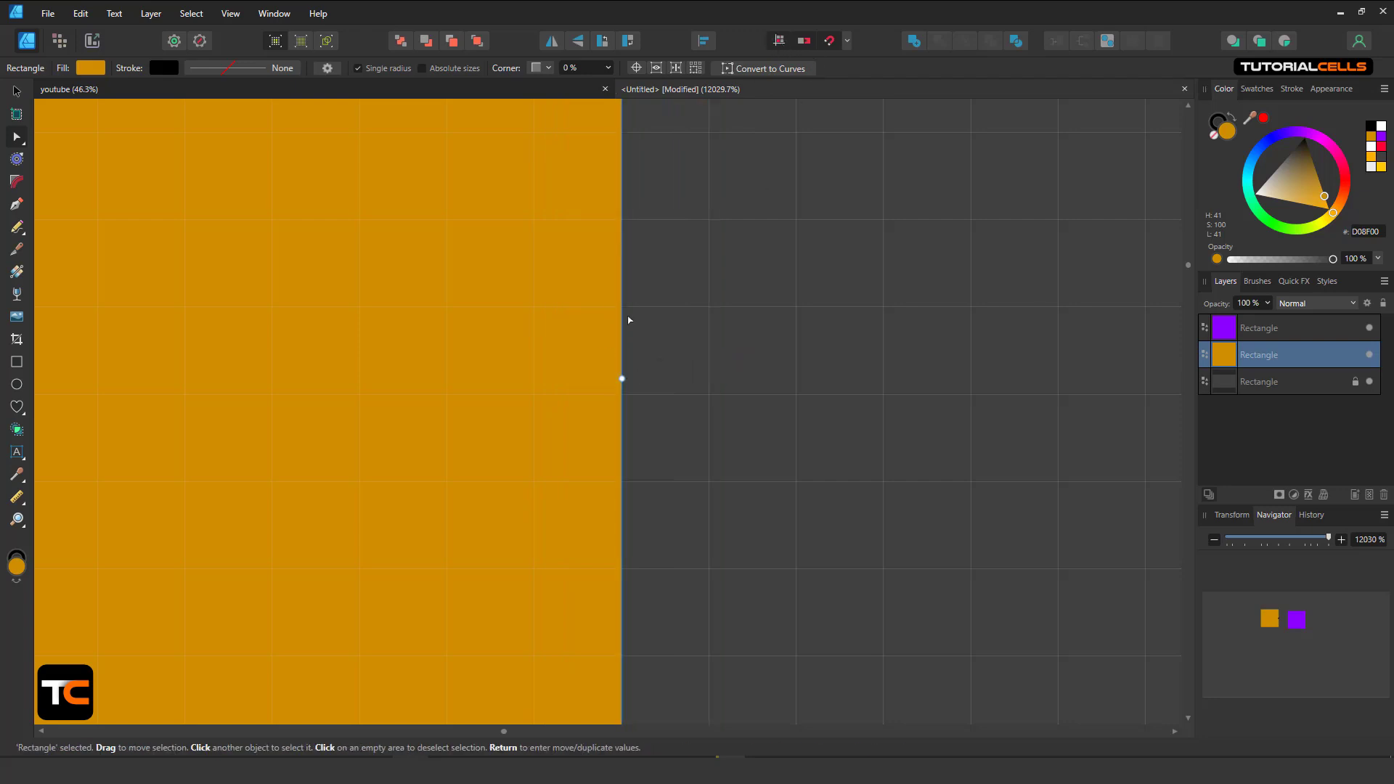
Move the orange square up and left, then nudge it further left
{"action": "scroll", "coordinate": [622, 368], "scroll_direction": "down", "scroll_amount": 15}
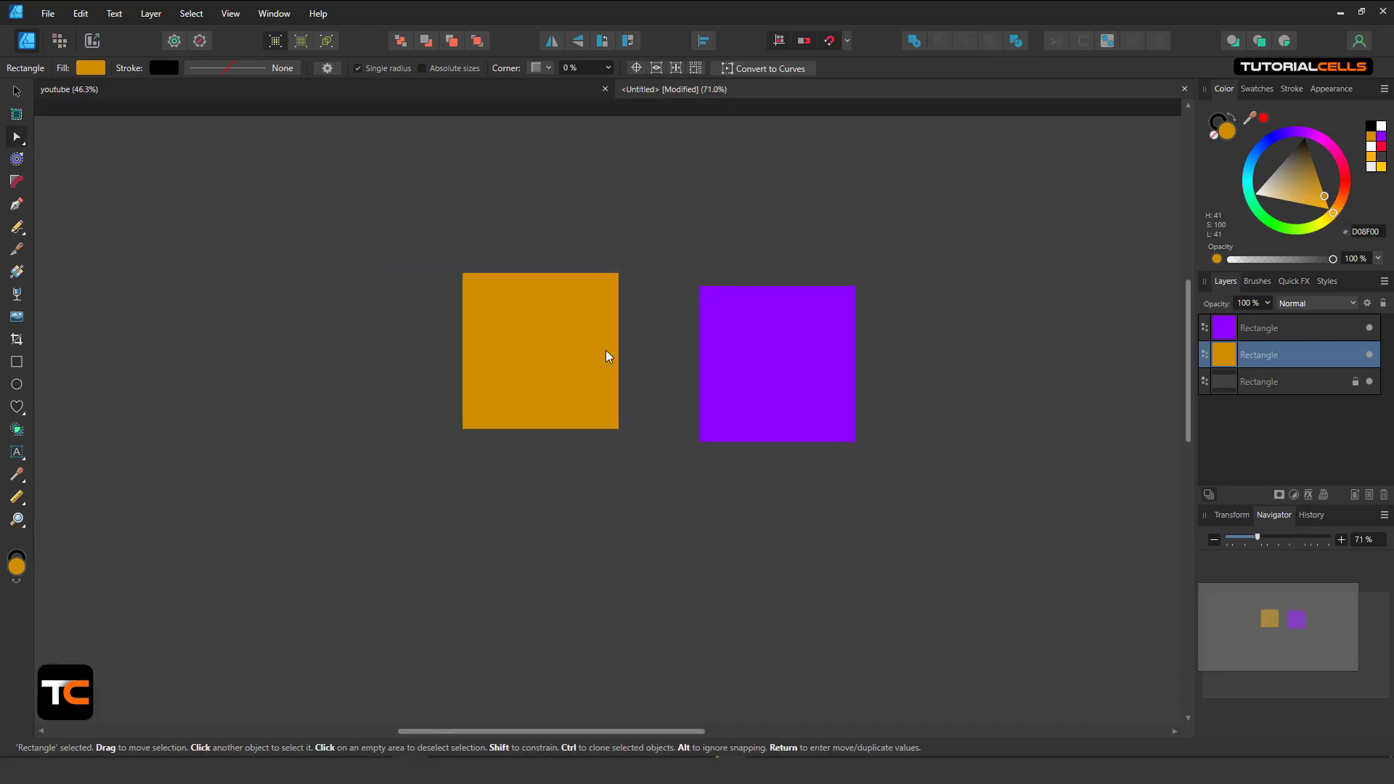
{"action": "scroll", "coordinate": [575, 325], "scroll_direction": "up", "scroll_amount": 2}
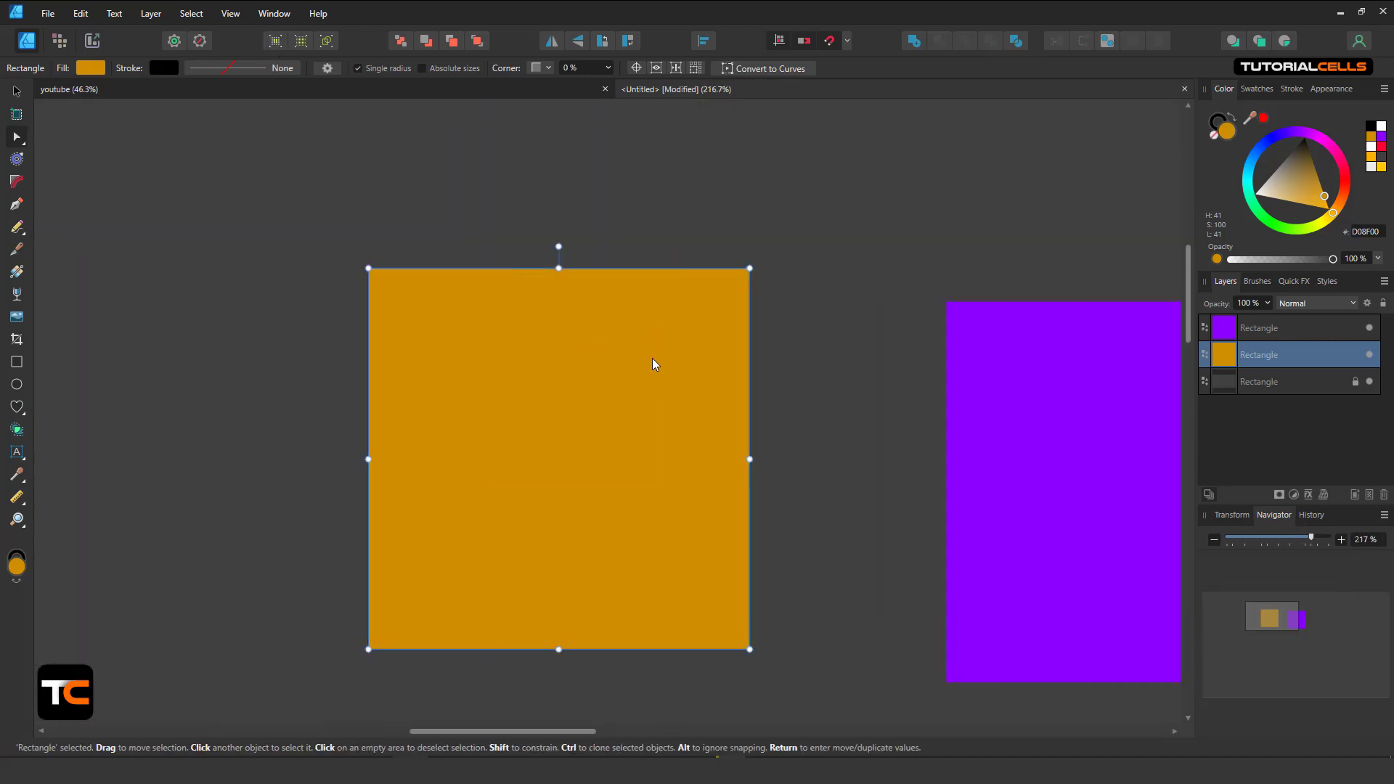
{"action": "left_click_drag", "start_coordinate": [648, 392], "coordinate": [611, 312]}
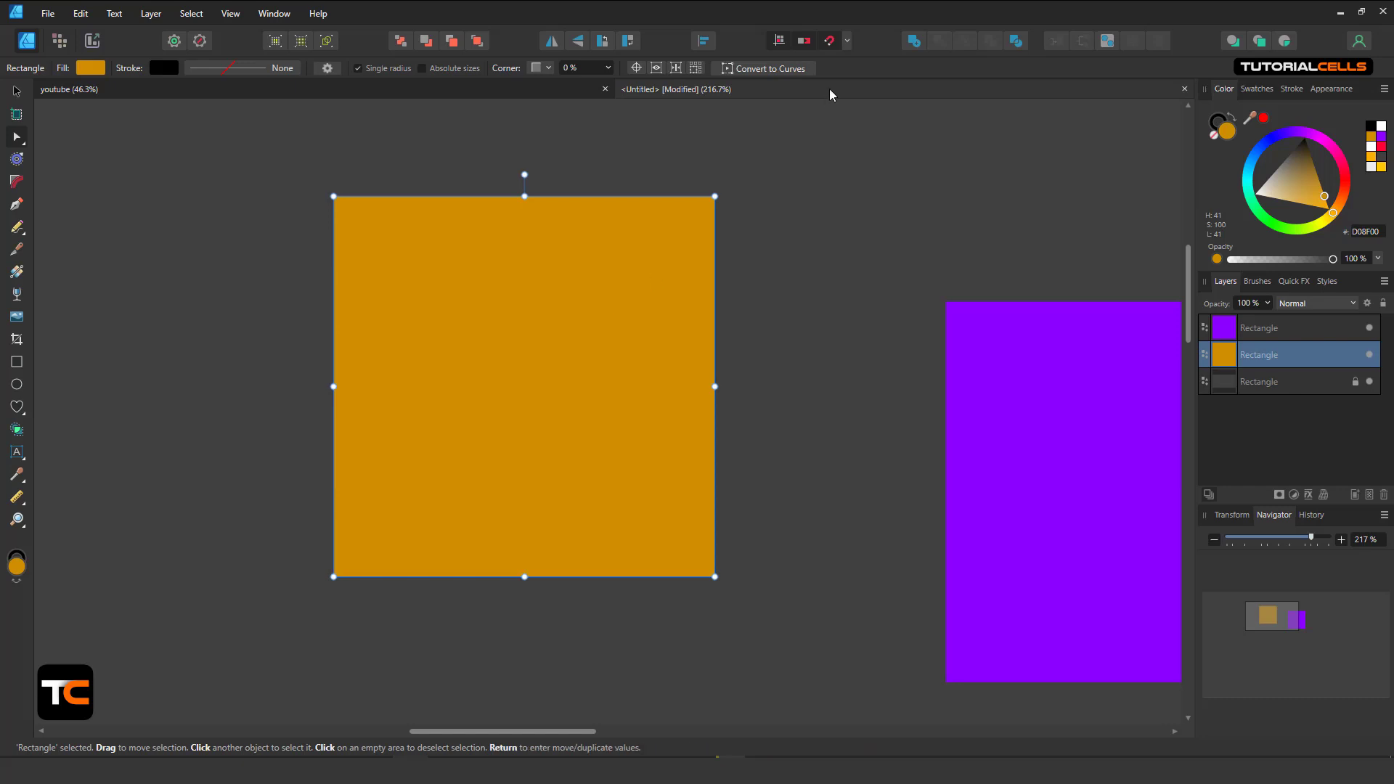
{"action": "left_click", "coordinate": [846, 41]}
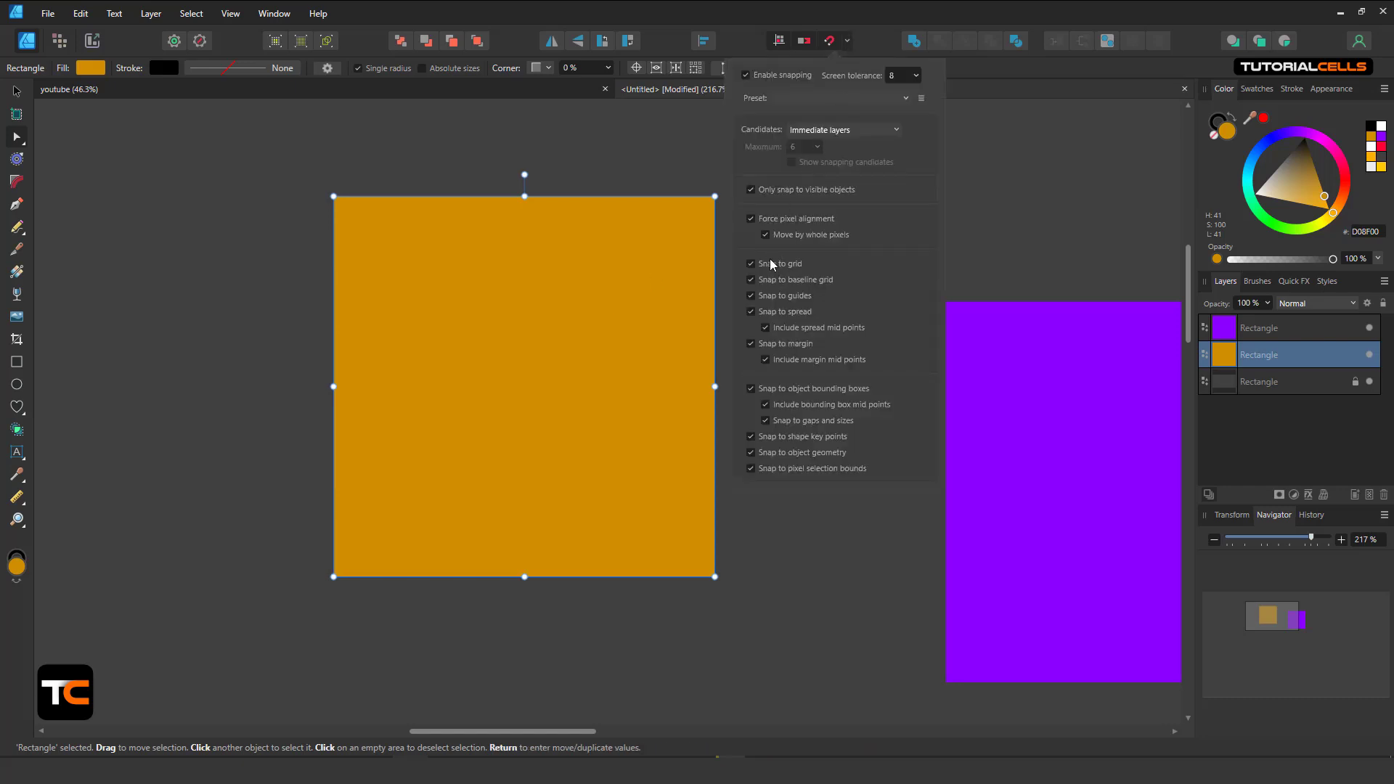
{"action": "left_click", "coordinate": [651, 301]}
{"action": "key", "text": "shift+Left"}
{"action": "key", "text": "shift+Left"}
{"action": "key", "text": "shift+Left"}
{"action": "key", "text": "shift+Left"}
{"action": "key", "text": "shift+Left"}
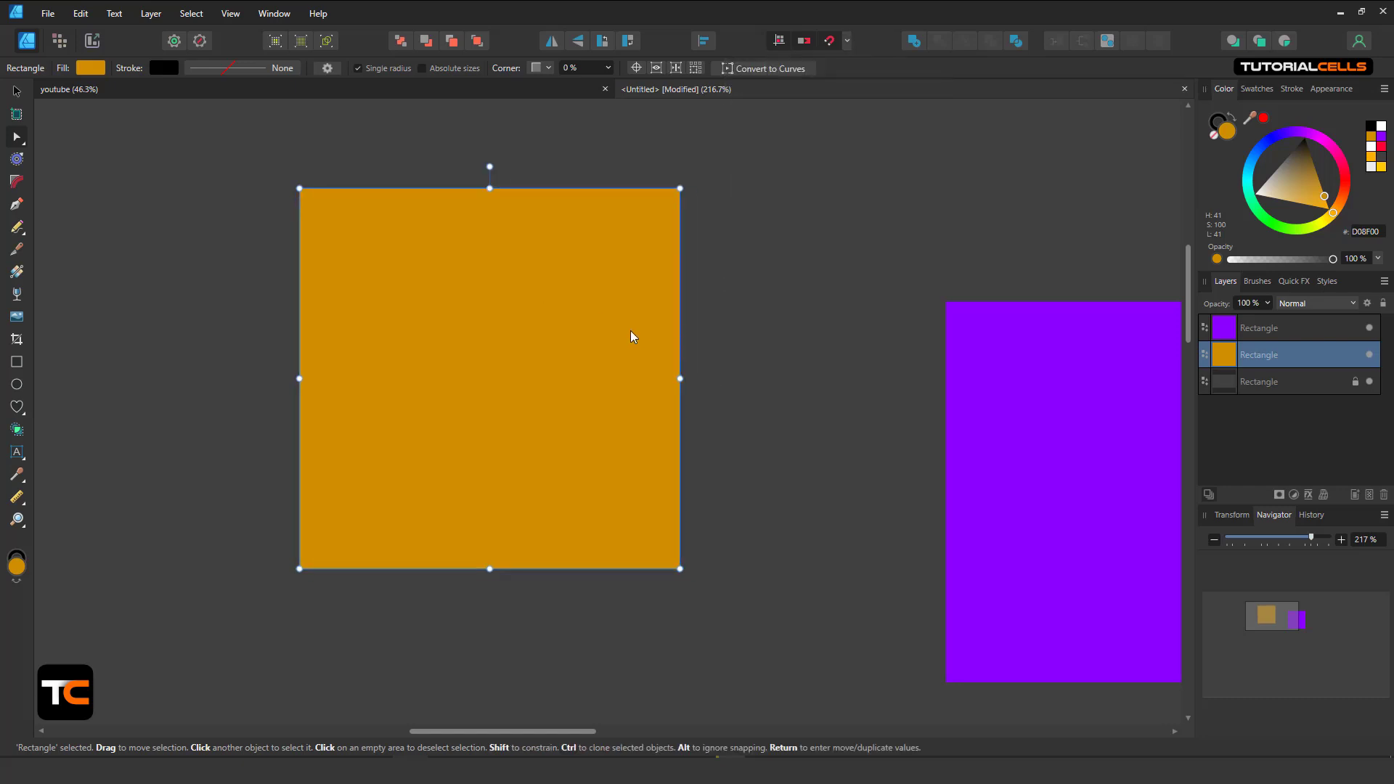
Turn on View > Show Grid and pan across the canvas
{"action": "scroll", "coordinate": [599, 330], "scroll_direction": "down", "scroll_amount": 3}
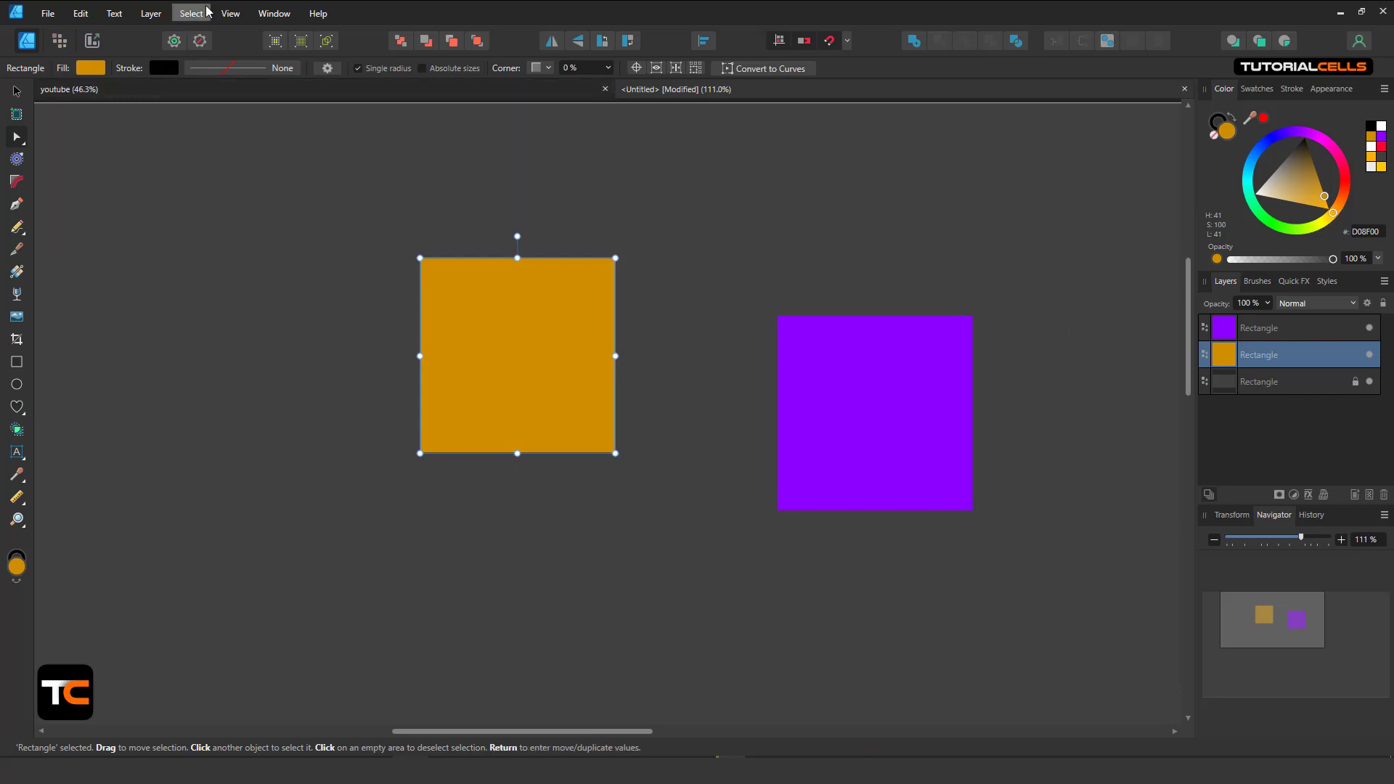
{"action": "left_click", "coordinate": [226, 13]}
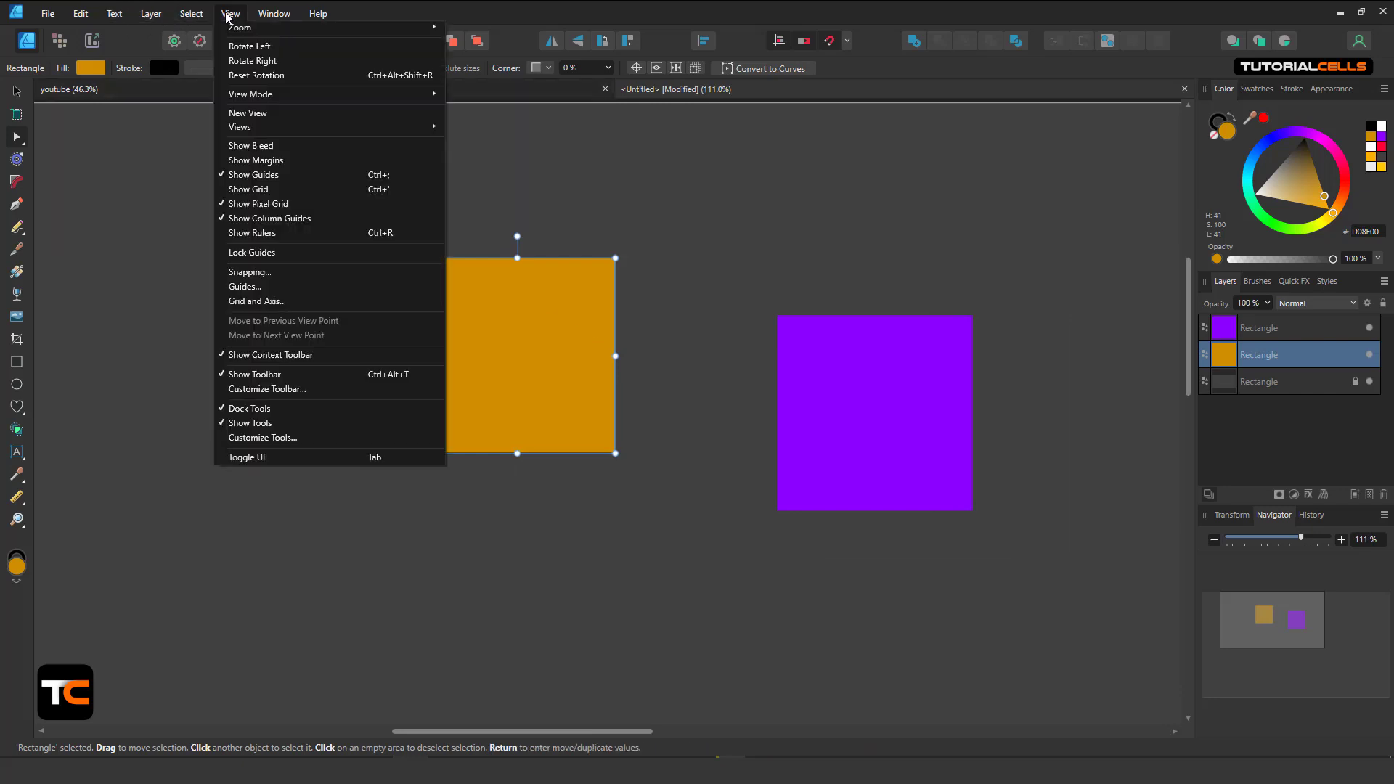
{"action": "left_click", "coordinate": [286, 186]}
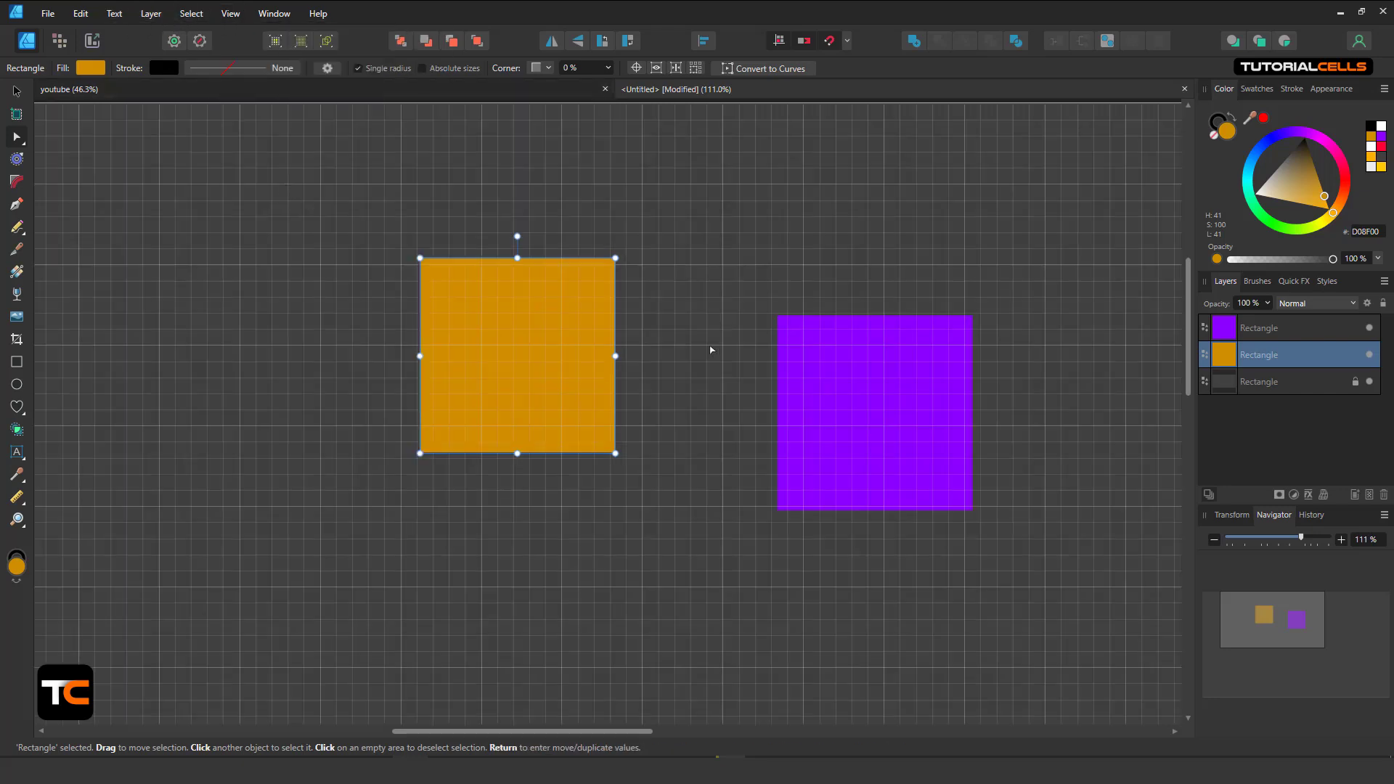
{"action": "scroll", "coordinate": [710, 349], "scroll_direction": "up", "scroll_amount": 3}
{"action": "left_click_drag", "start_coordinate": [511, 249], "coordinate": [585, 336]}
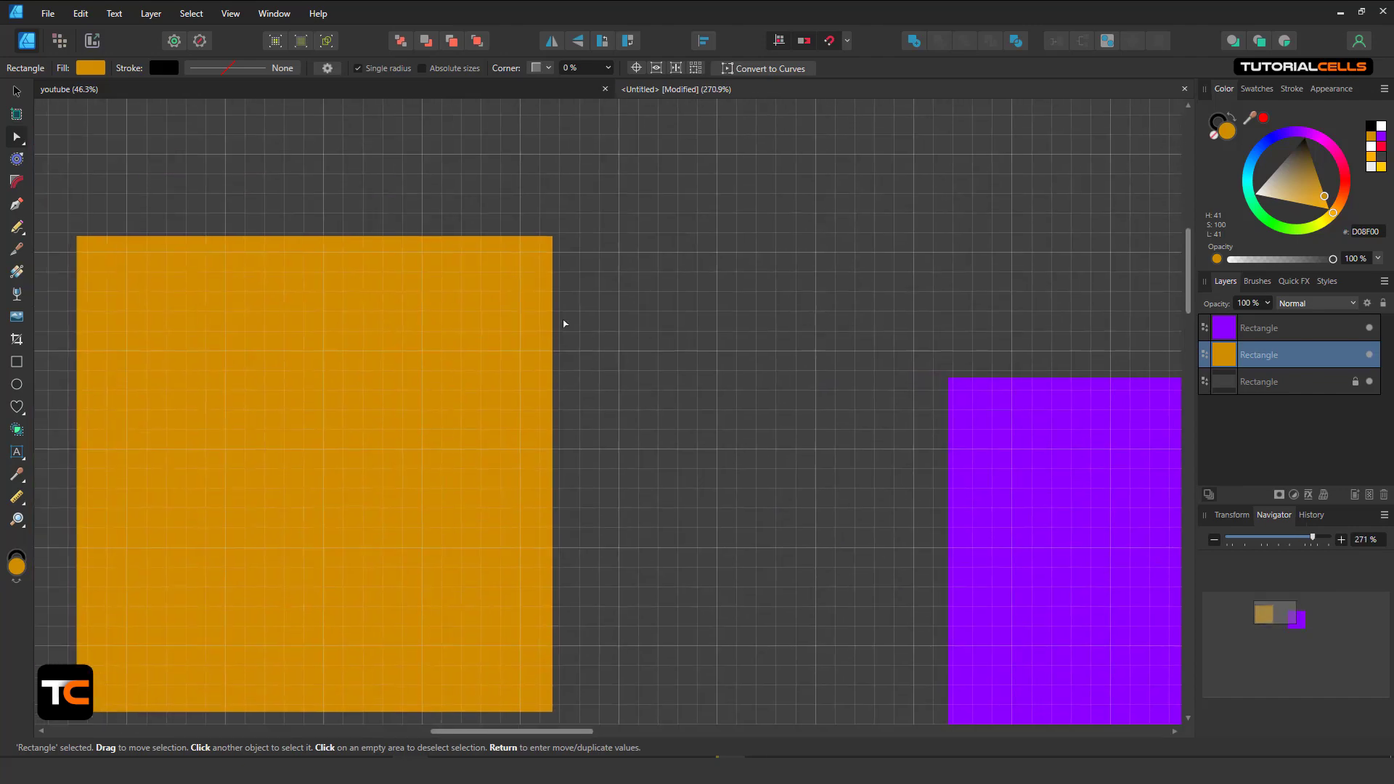
Draw a pen curve of straight segments snapped to grid points between the squares
{"action": "left_click", "coordinate": [16, 204]}
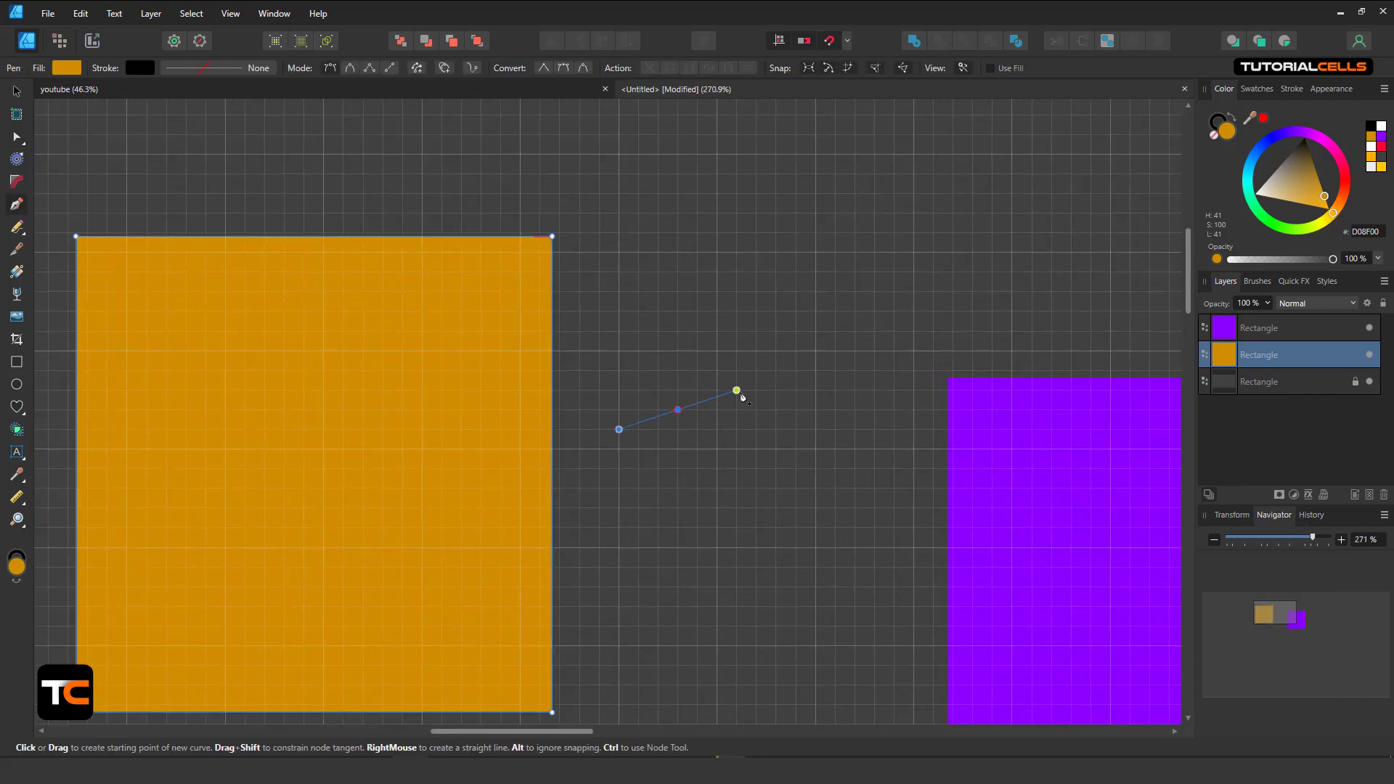
{"action": "scroll", "coordinate": [816, 357], "scroll_direction": "up", "scroll_amount": 3}
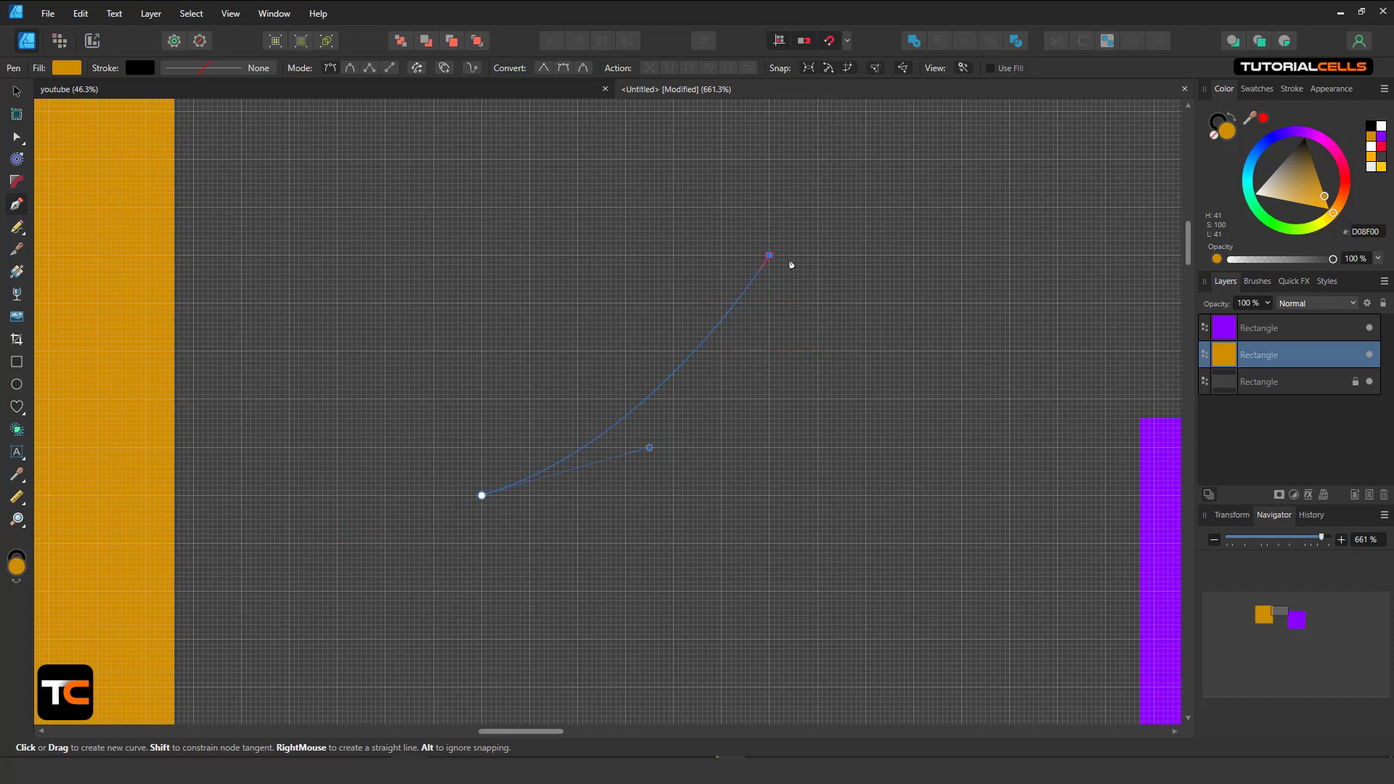
{"action": "left_click", "coordinate": [769, 256]}
{"action": "left_click", "coordinate": [818, 256]}
{"action": "left_click", "coordinate": [818, 351]}
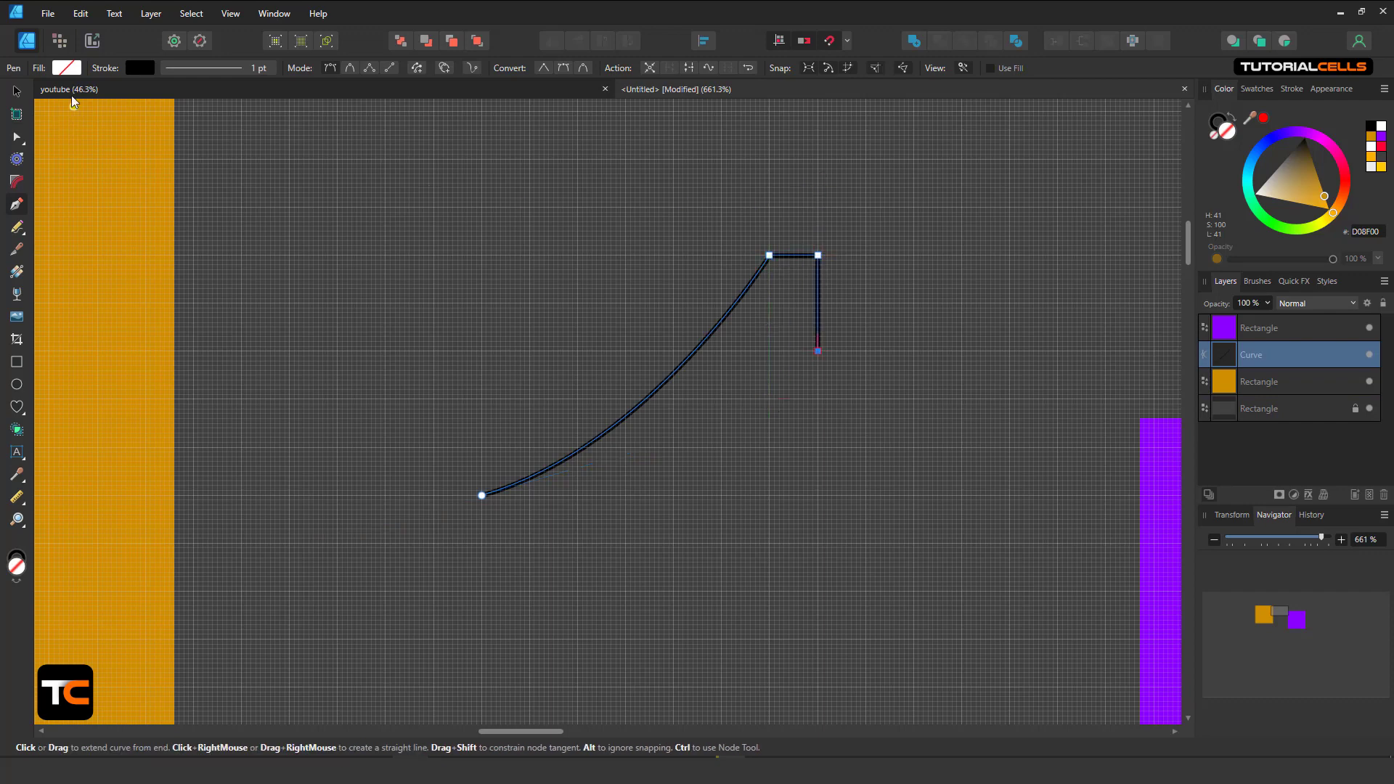
Hide the grid, finish the curve with the Move tool, and reopen the snapping options
{"action": "left_click", "coordinate": [225, 13]}
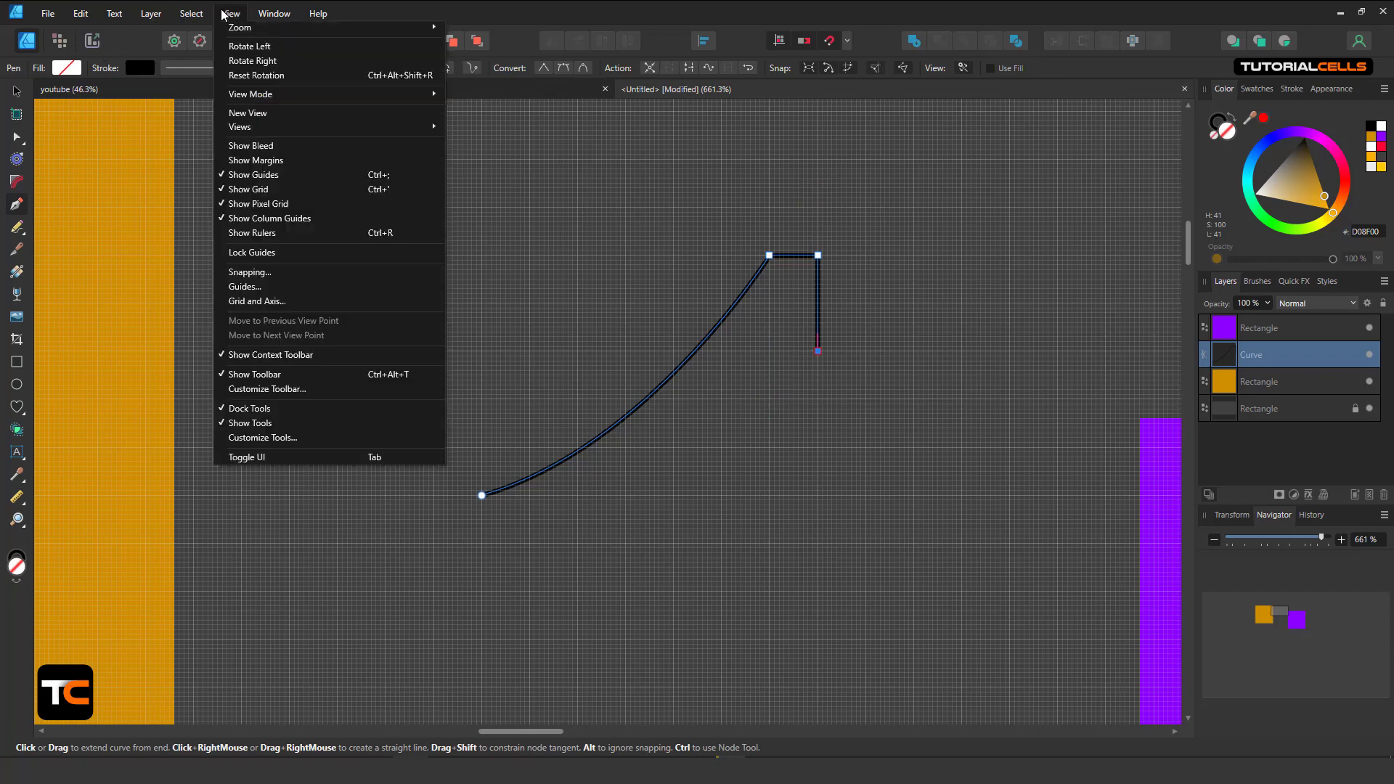
{"action": "left_click", "coordinate": [275, 189]}
{"action": "left_click", "coordinate": [845, 42]}
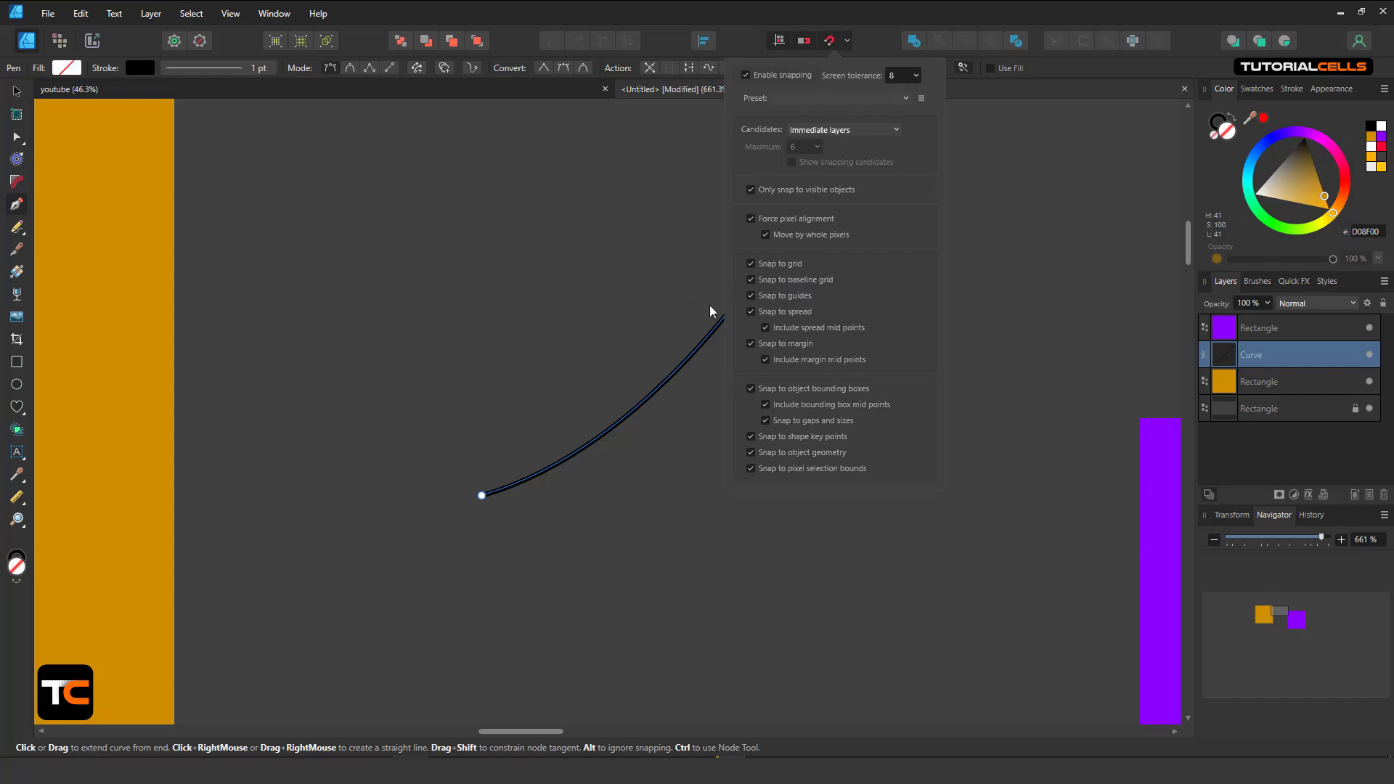
{"action": "scroll", "coordinate": [604, 302], "scroll_direction": "down", "scroll_amount": 8}
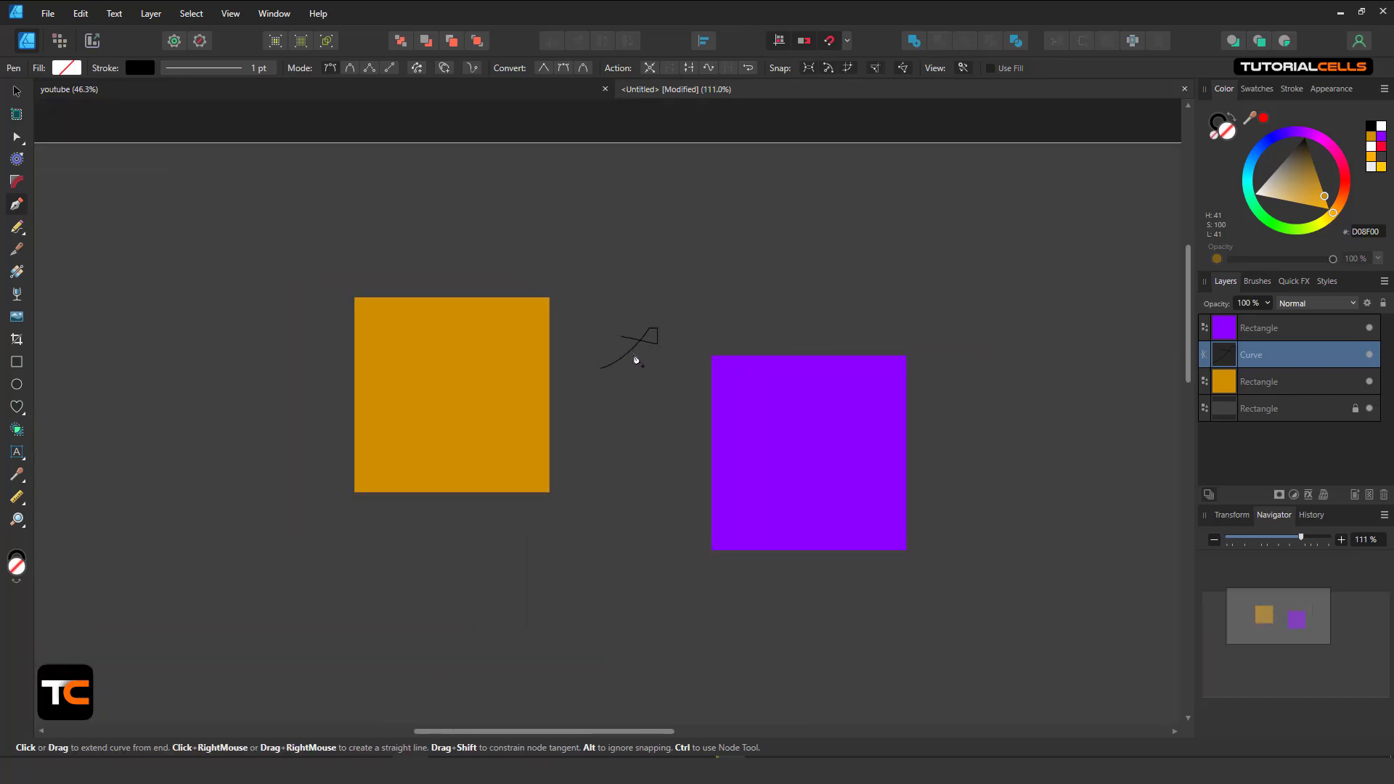
{"action": "scroll", "coordinate": [675, 283], "scroll_direction": "down", "scroll_amount": 3}
{"action": "scroll", "coordinate": [719, 323], "scroll_direction": "up", "scroll_amount": 2}
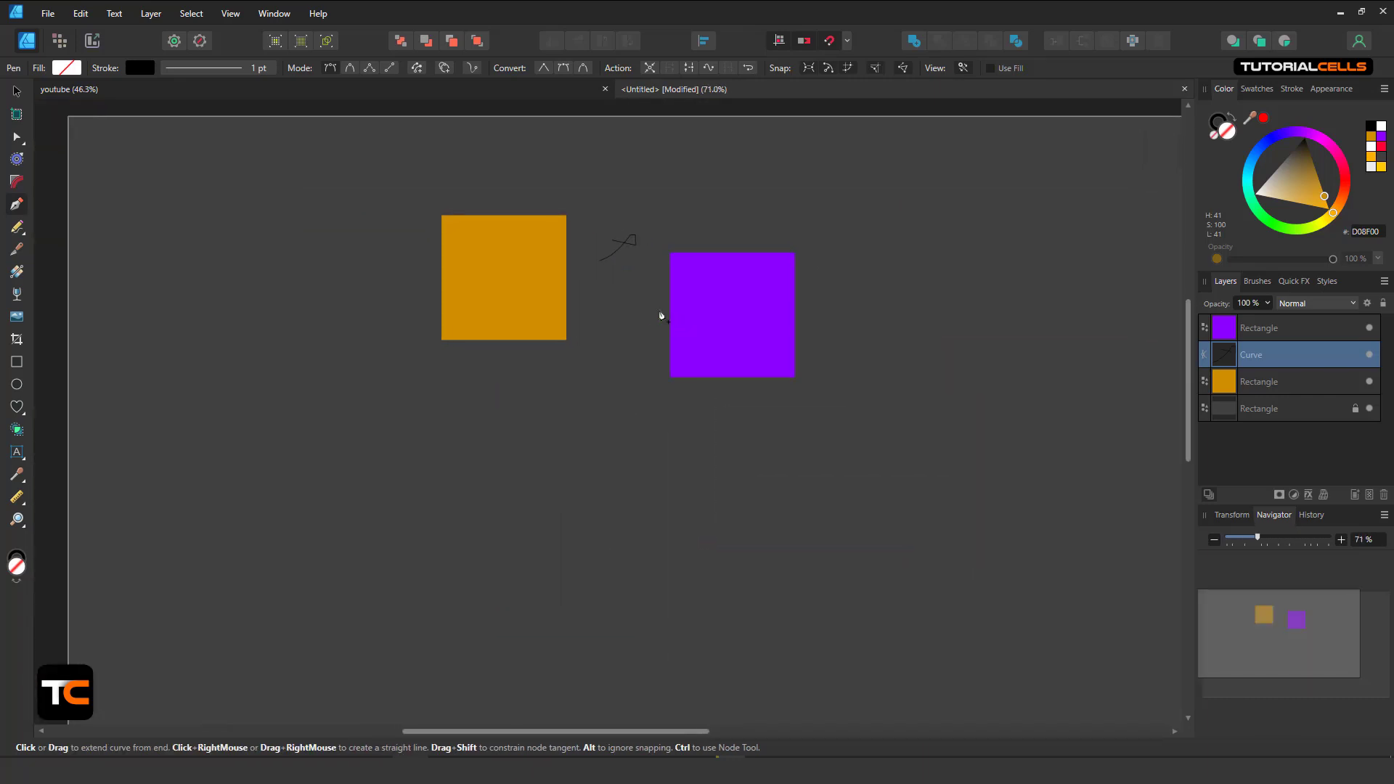
{"action": "left_click", "coordinate": [17, 93]}
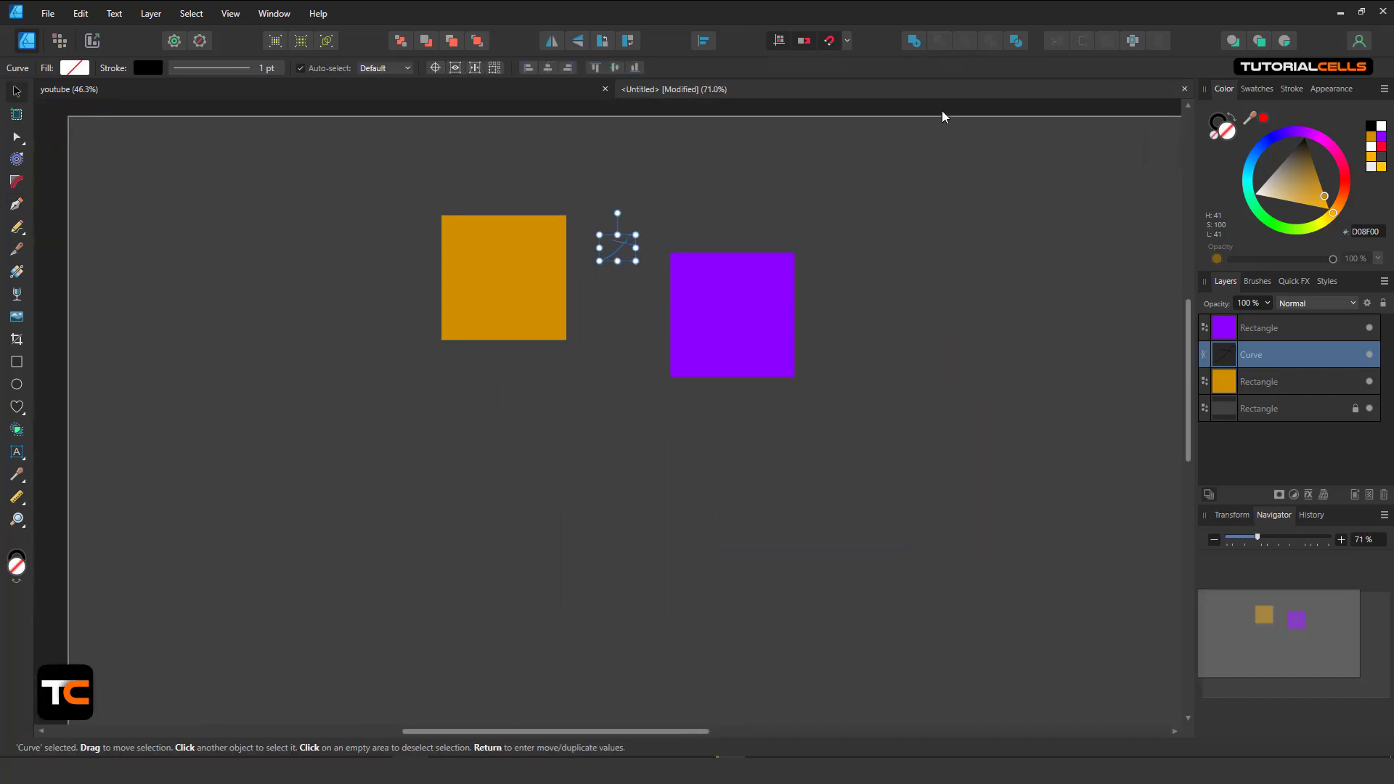
{"action": "left_click", "coordinate": [847, 43]}
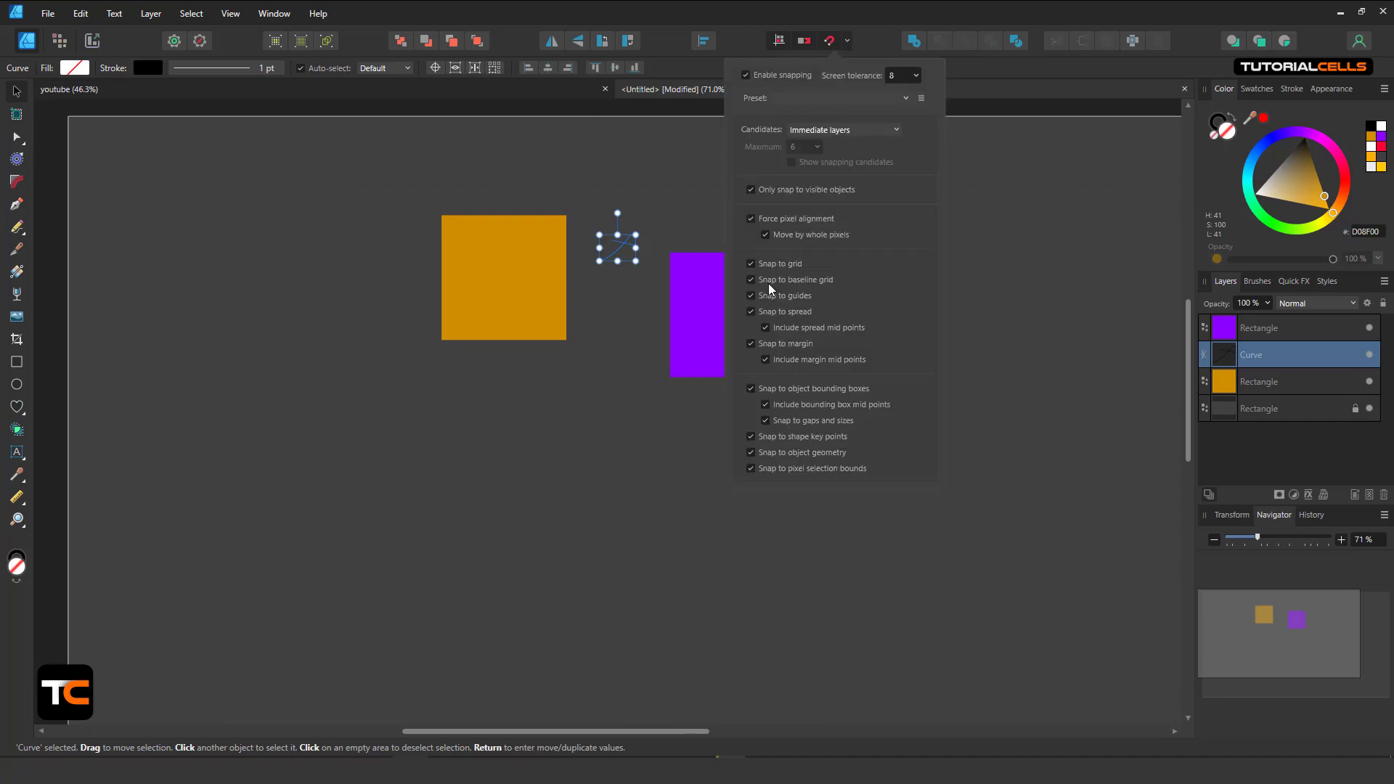
Briefly show the grid over the page, check the curve's position and size, then hide the grid
{"action": "left_click", "coordinate": [229, 14]}
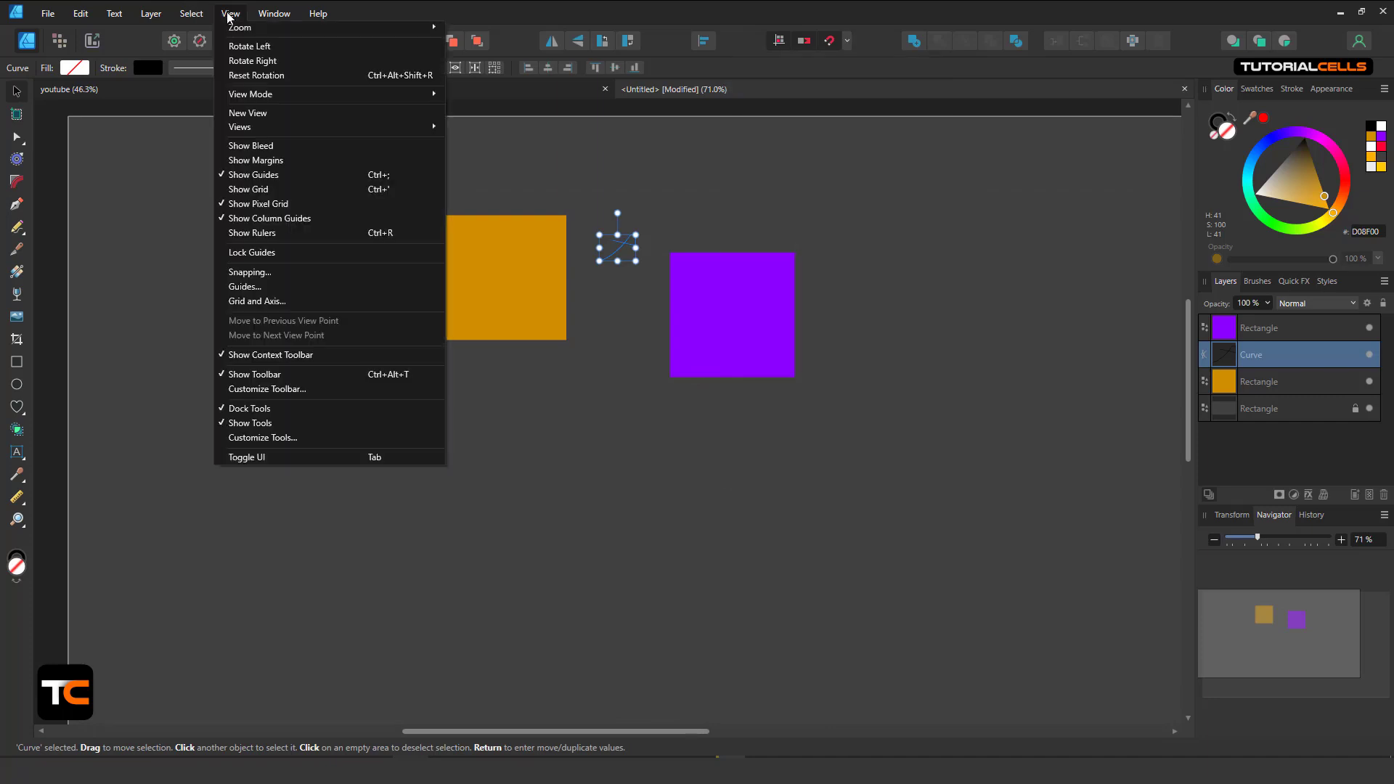
{"action": "left_click", "coordinate": [290, 188]}
{"action": "scroll", "coordinate": [633, 376], "scroll_direction": "up", "scroll_amount": 6}
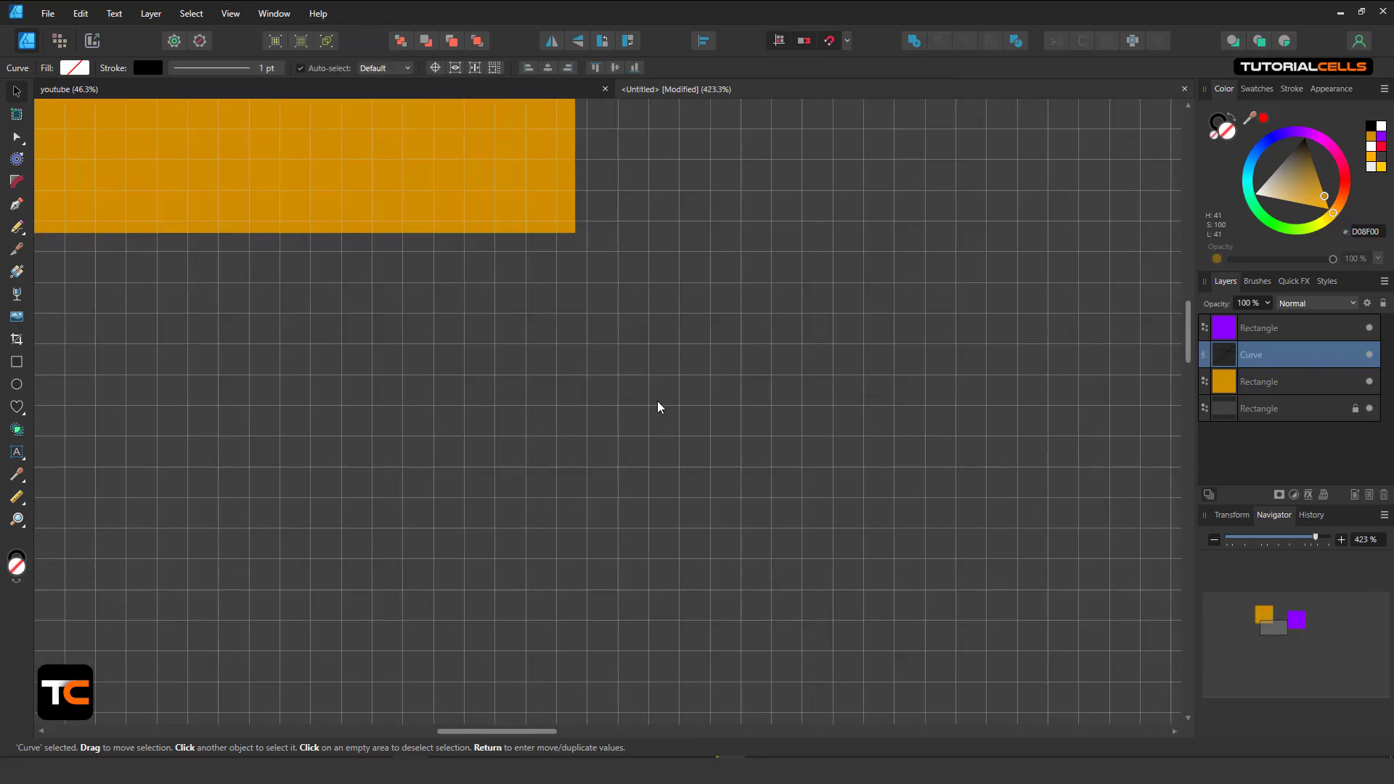
{"action": "scroll", "coordinate": [695, 407], "scroll_direction": "down", "scroll_amount": 7}
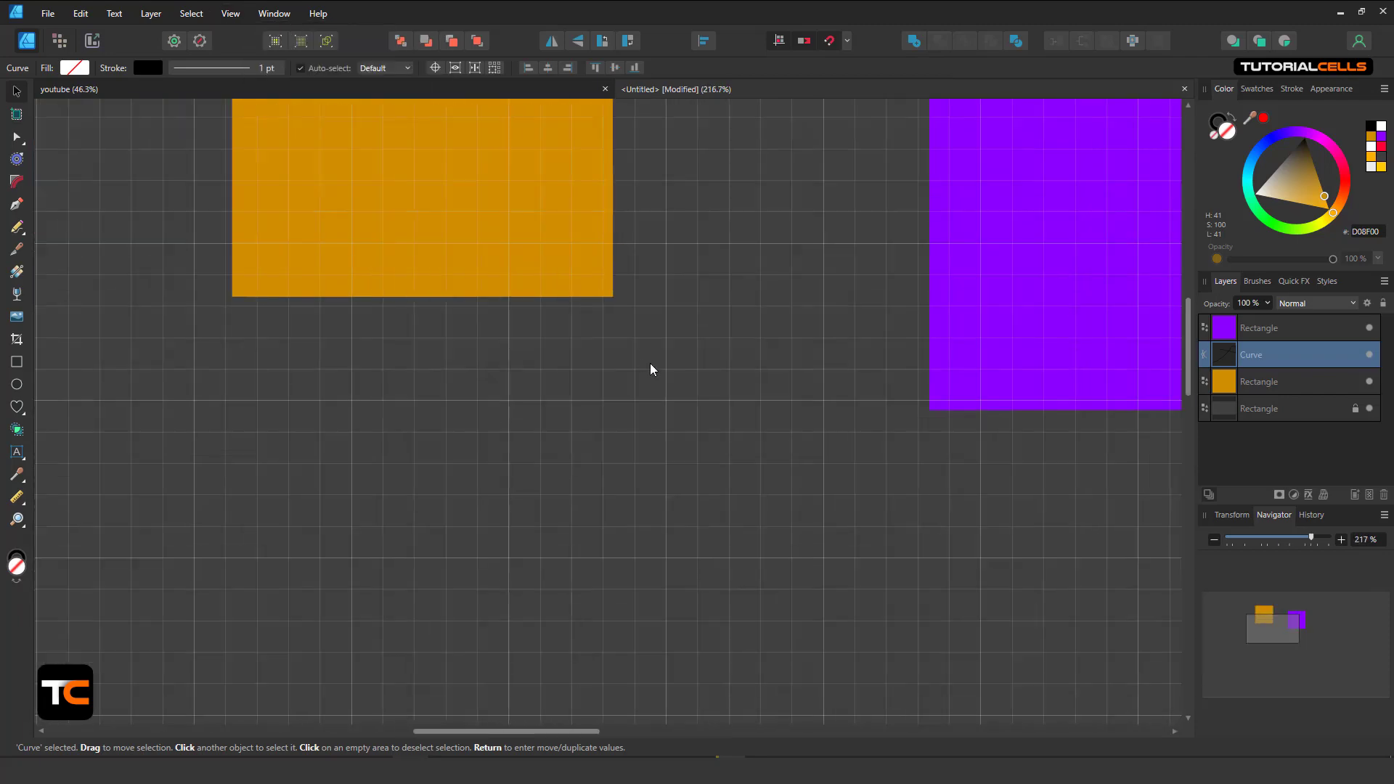
{"action": "left_click", "coordinate": [1231, 515]}
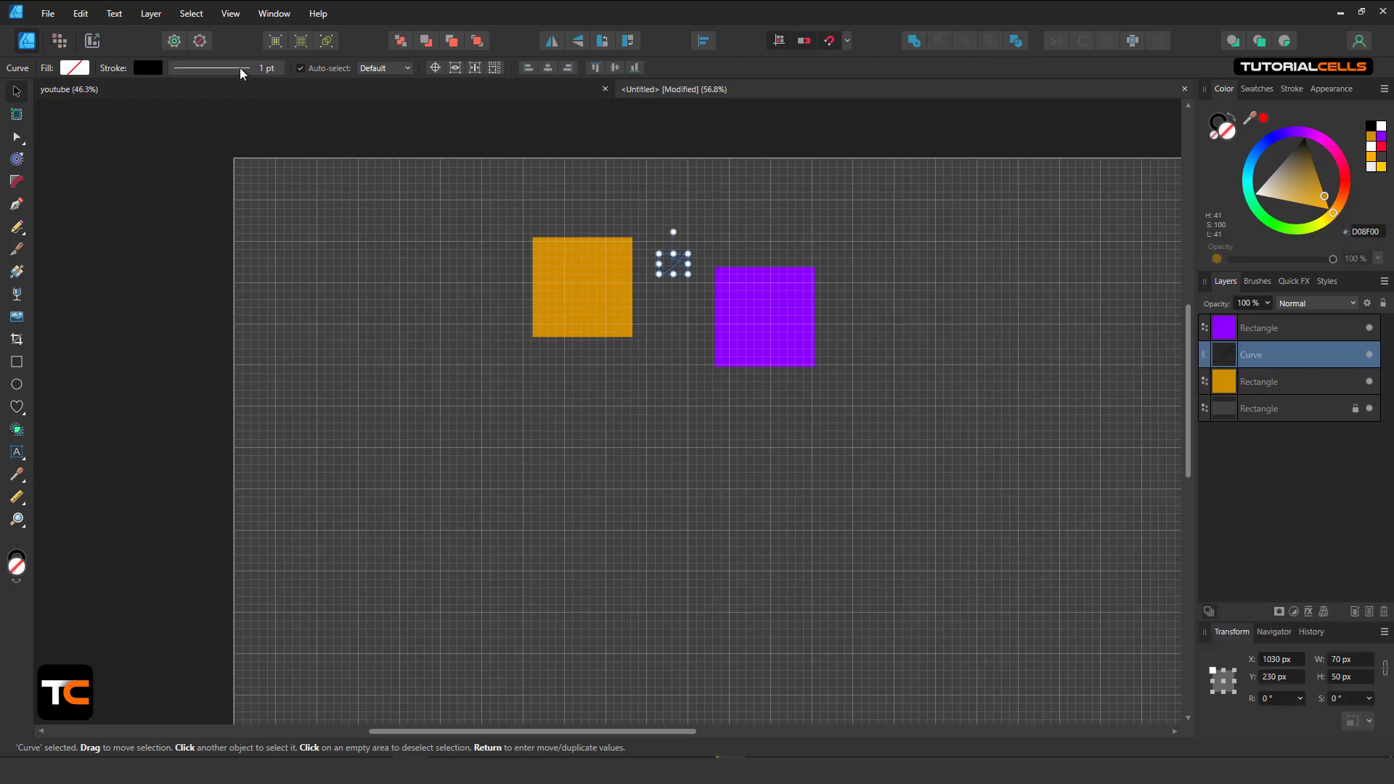
{"action": "left_click", "coordinate": [223, 16]}
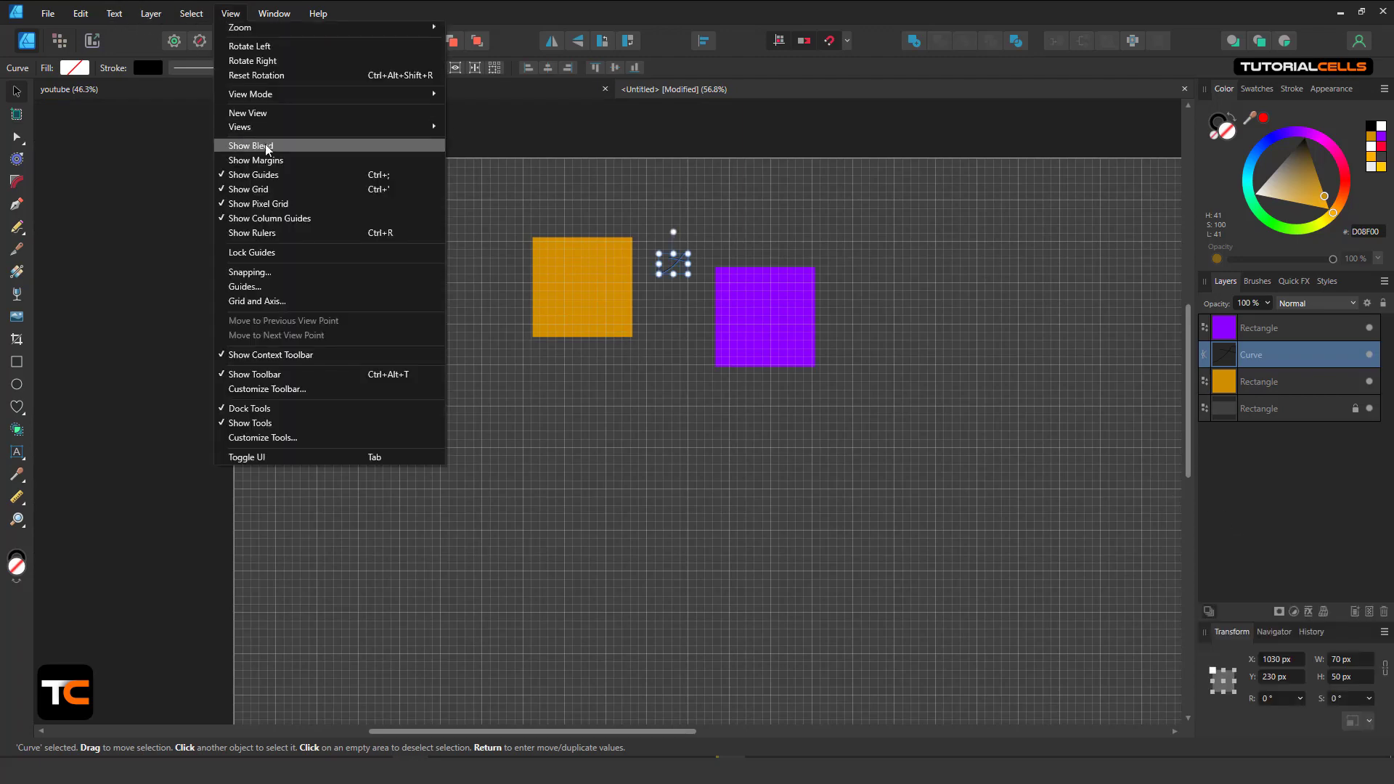
{"action": "left_click", "coordinate": [286, 187]}
Show rulers, add one vertical and one horizontal guide, and snap the orange square to them
{"action": "left_click", "coordinate": [231, 13]}
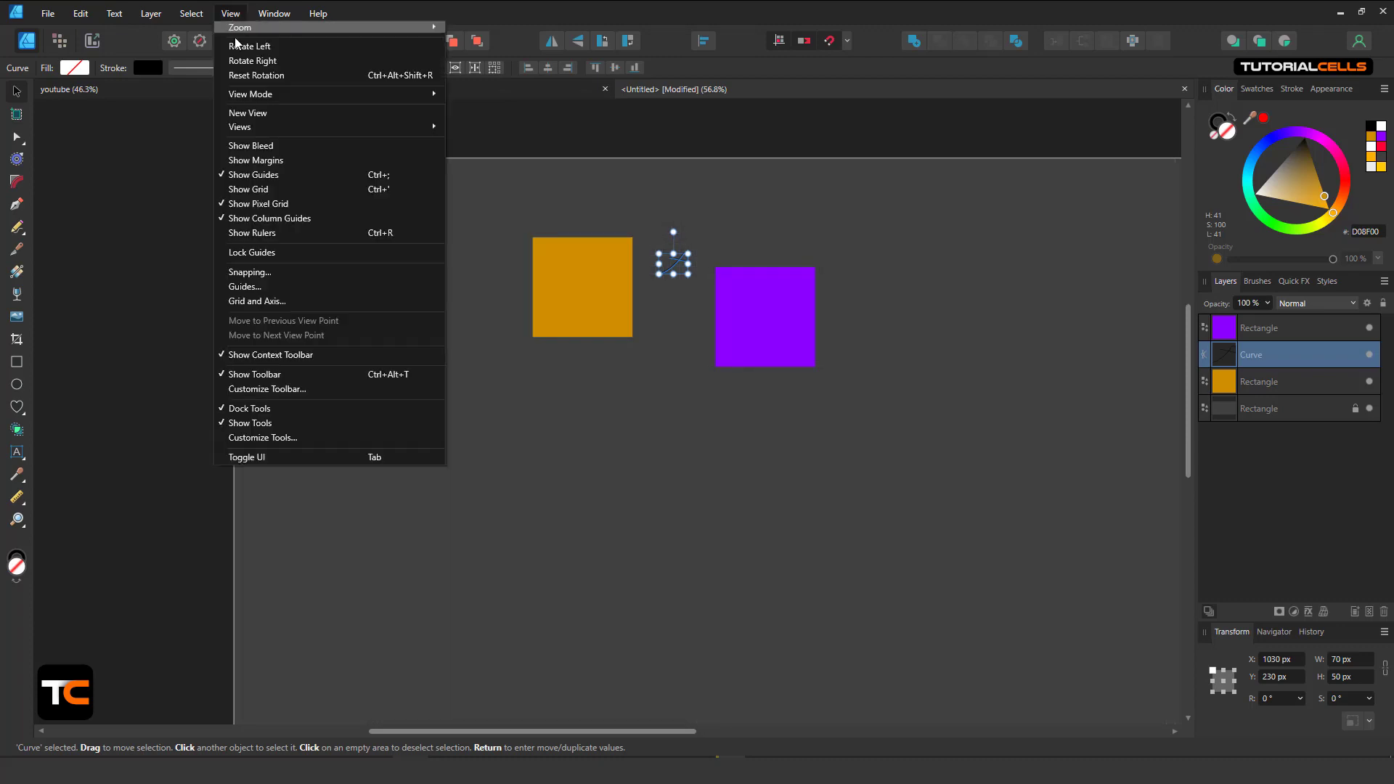
{"action": "left_click", "coordinate": [291, 233]}
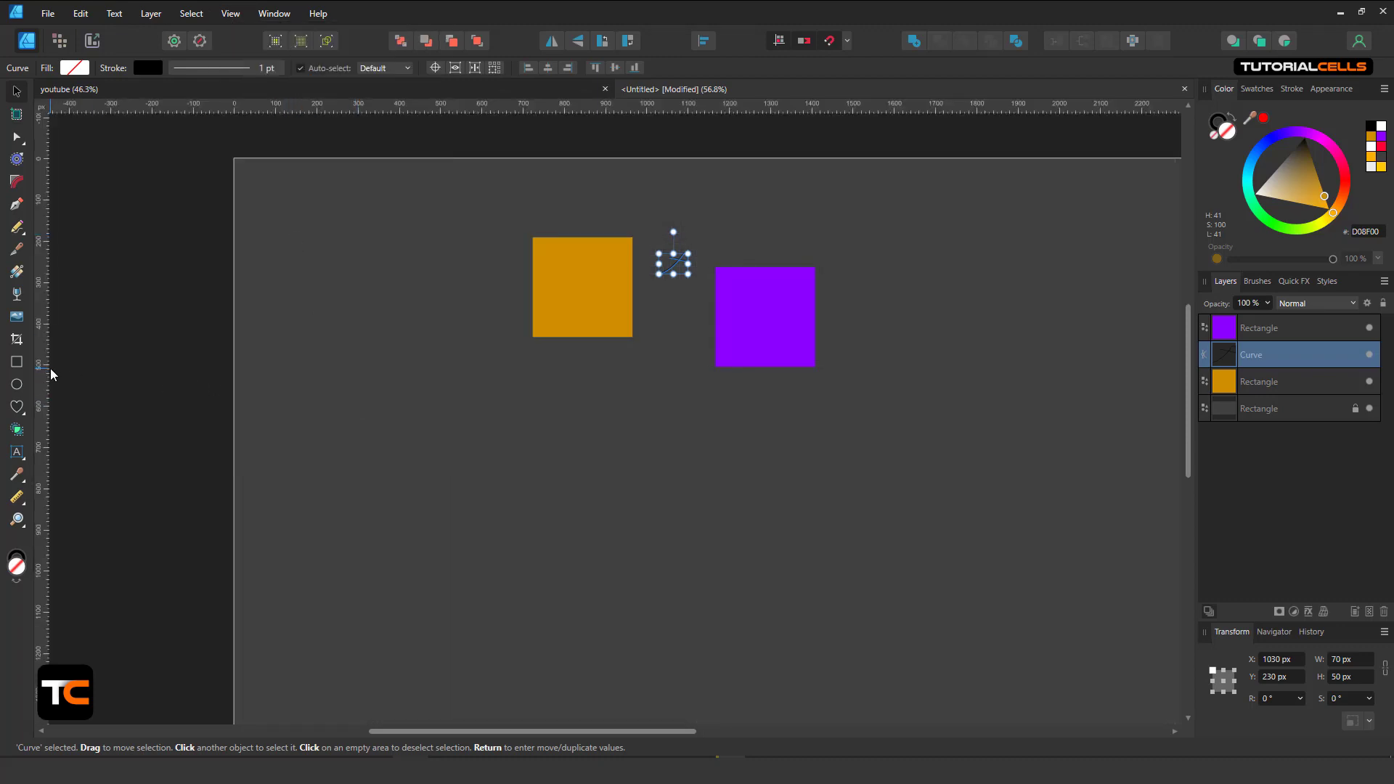
{"action": "left_click_drag", "start_coordinate": [42, 372], "coordinate": [371, 356]}
{"action": "left_click_drag", "start_coordinate": [451, 112], "coordinate": [472, 398]}
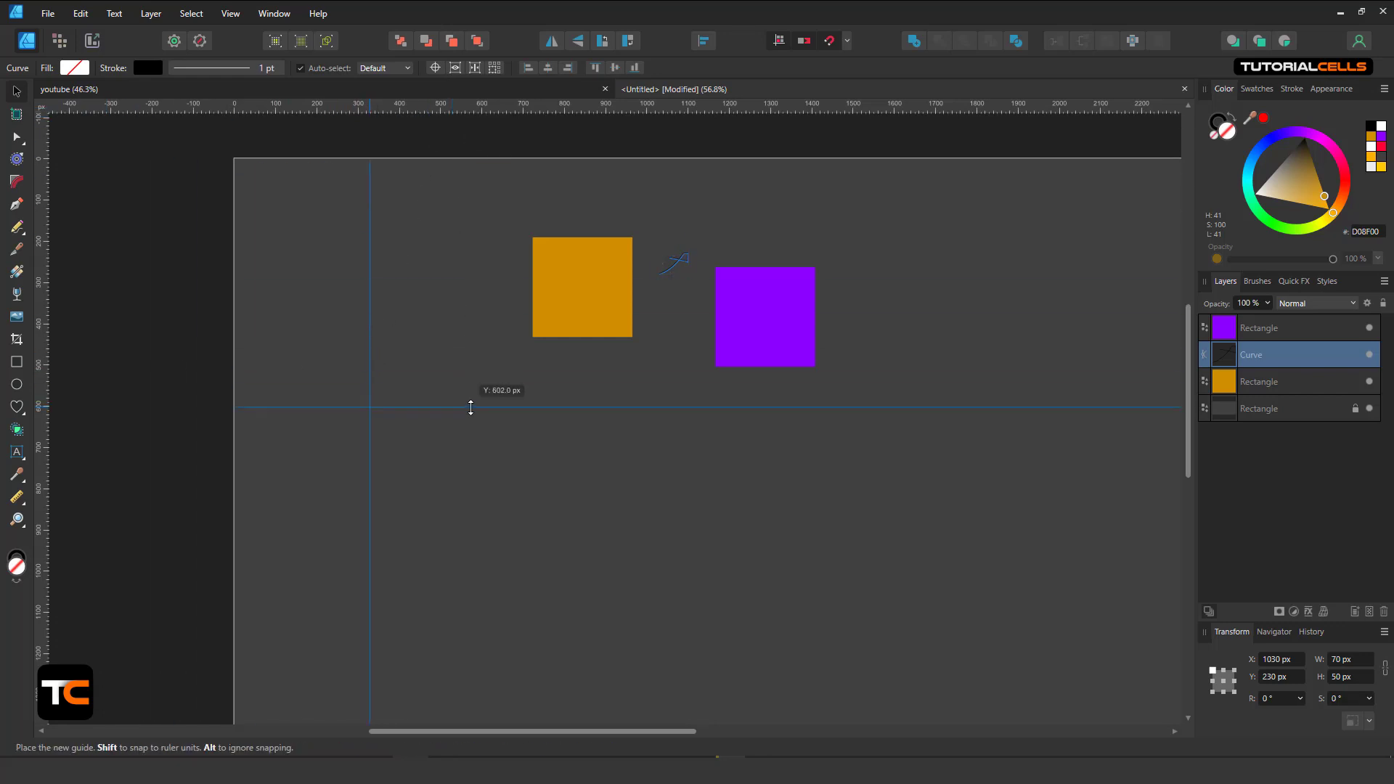
{"action": "scroll", "coordinate": [538, 358], "scroll_direction": "up", "scroll_amount": 3}
{"action": "scroll", "coordinate": [618, 359], "scroll_direction": "down", "scroll_amount": 3}
{"action": "left_click_drag", "start_coordinate": [607, 296], "coordinate": [467, 259]}
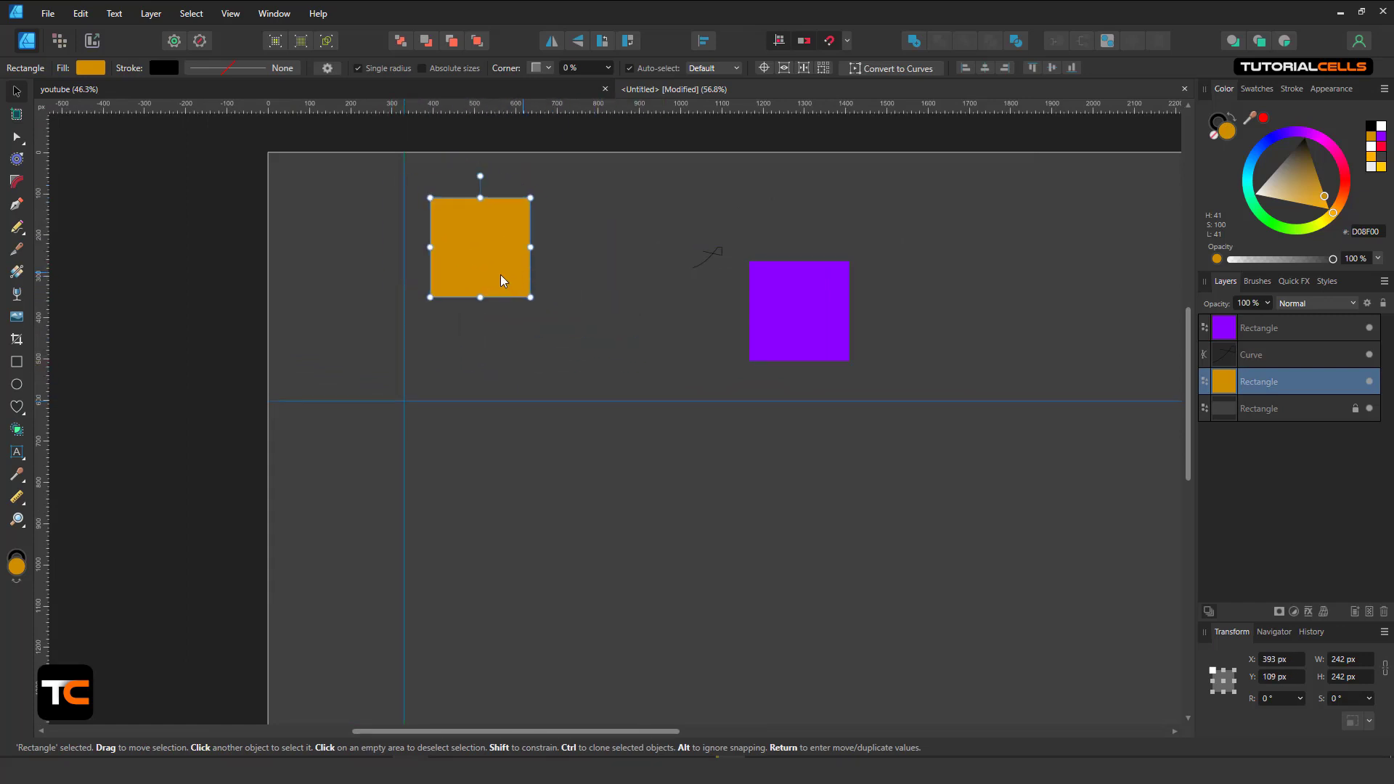
Hide the rulers and drag both guides off the page
{"action": "left_click", "coordinate": [231, 14]}
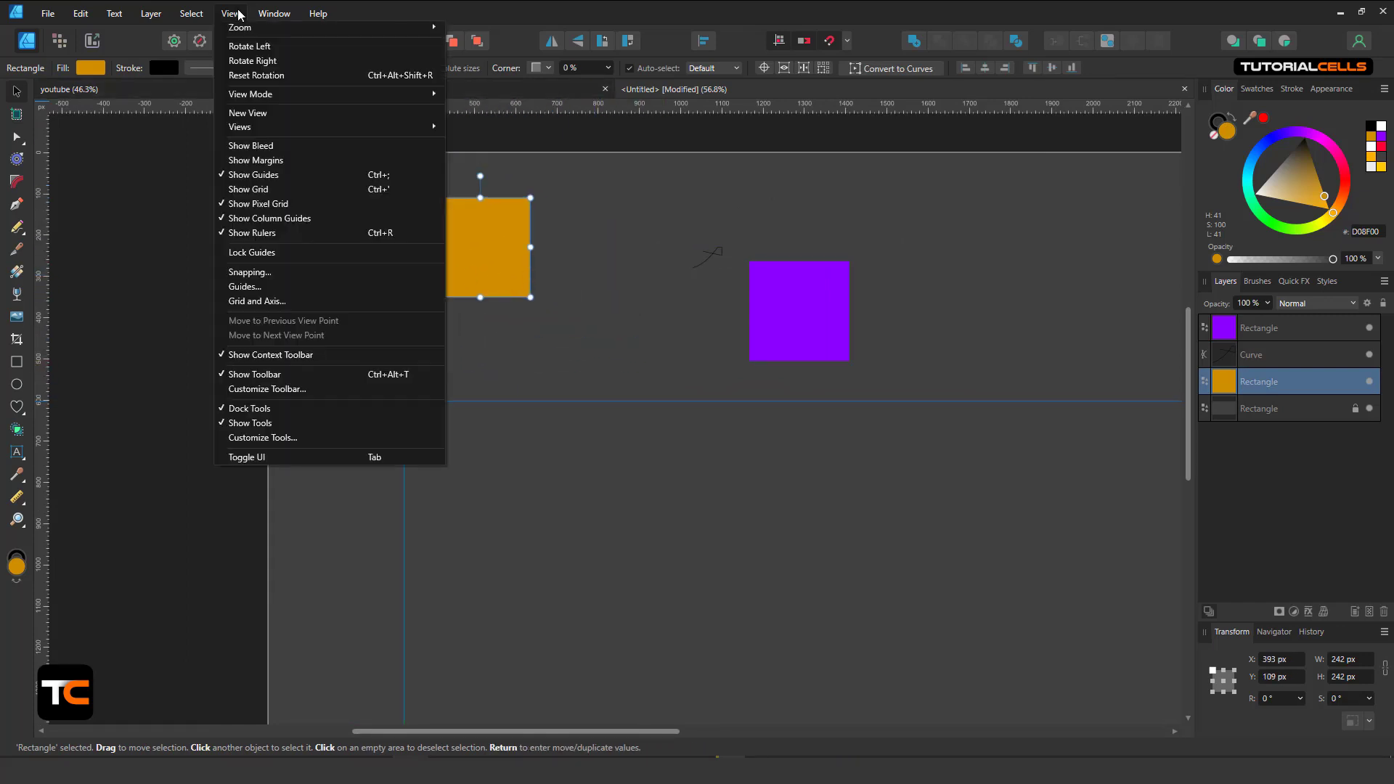
{"action": "left_click", "coordinate": [279, 237]}
{"action": "left_click_drag", "start_coordinate": [404, 346], "coordinate": [215, 356]}
{"action": "left_click_drag", "start_coordinate": [352, 398], "coordinate": [363, 101]}
Move the purple square to the top-right corner and the orange square toward the page centre
{"action": "scroll", "coordinate": [441, 264], "scroll_direction": "down", "scroll_amount": 1}
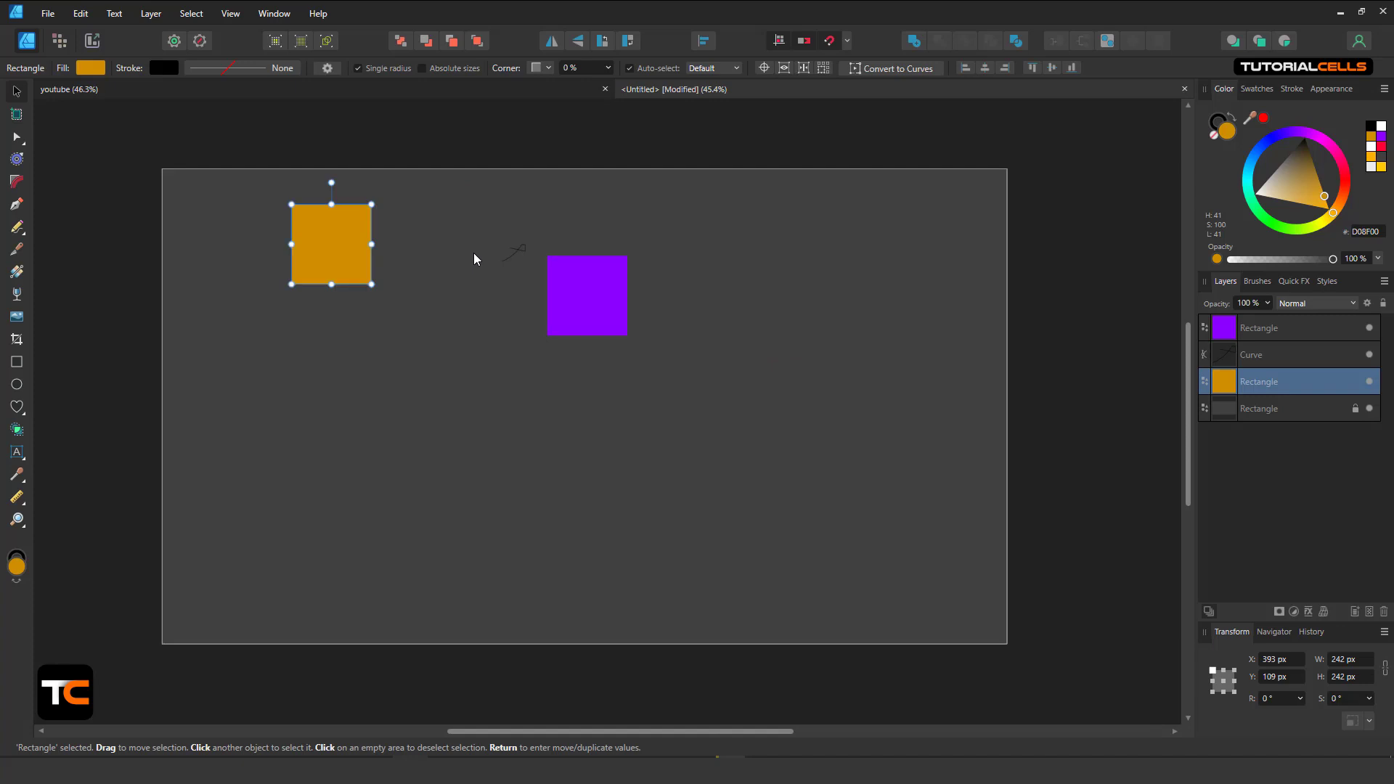
{"action": "left_click", "coordinate": [848, 42]}
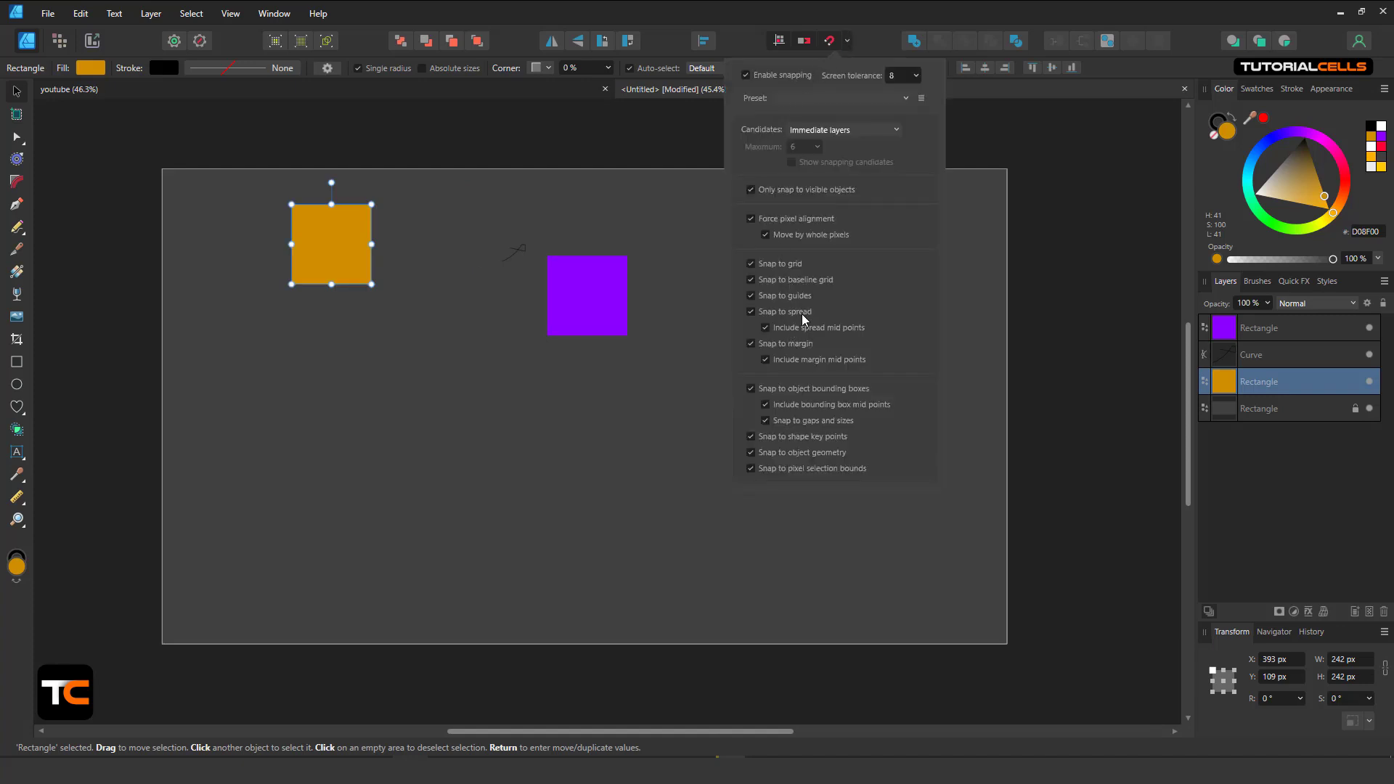
{"action": "left_click", "coordinate": [519, 404]}
{"action": "left_click_drag", "start_coordinate": [582, 313], "coordinate": [952, 266]}
{"action": "left_click_drag", "start_coordinate": [299, 259], "coordinate": [459, 405]}
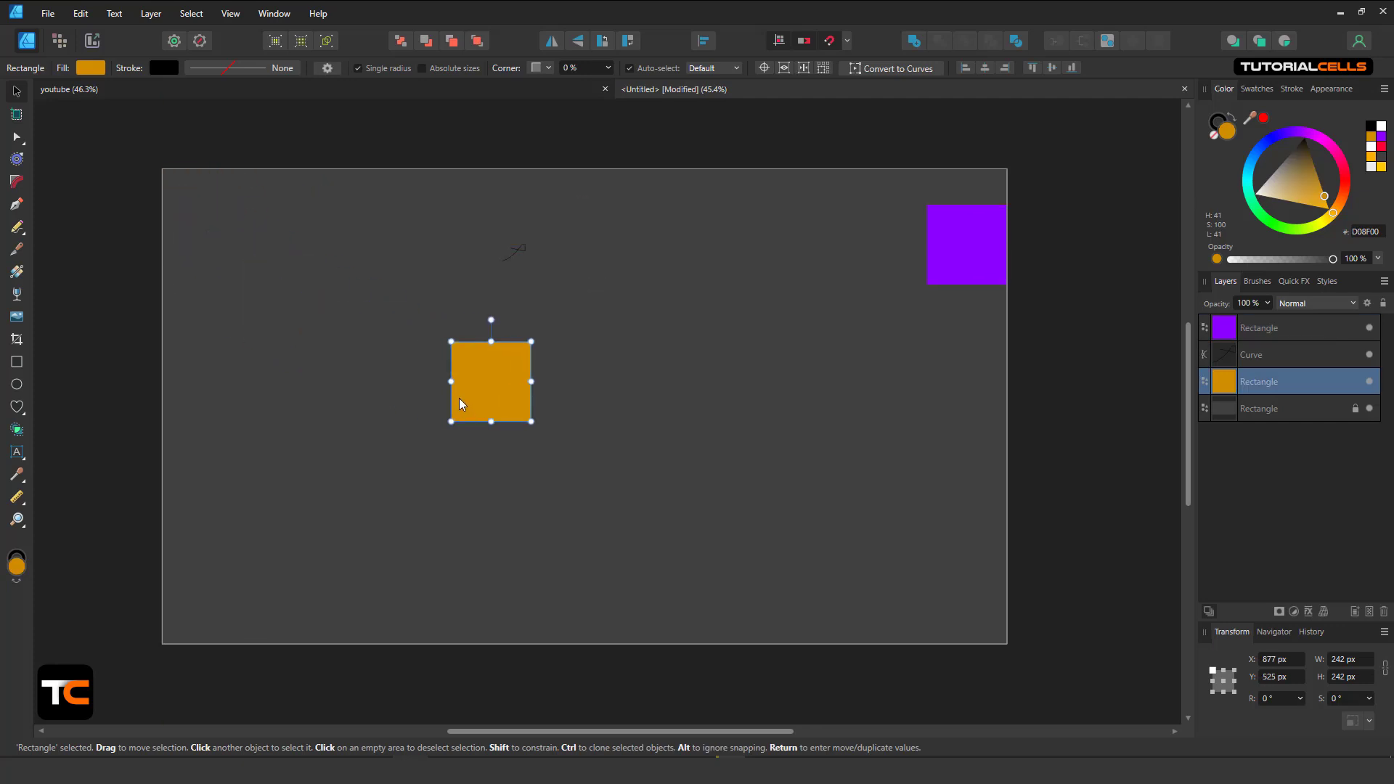
Draw a test rectangle at the page's top-left corner, then delete it
{"action": "left_click", "coordinate": [16, 362]}
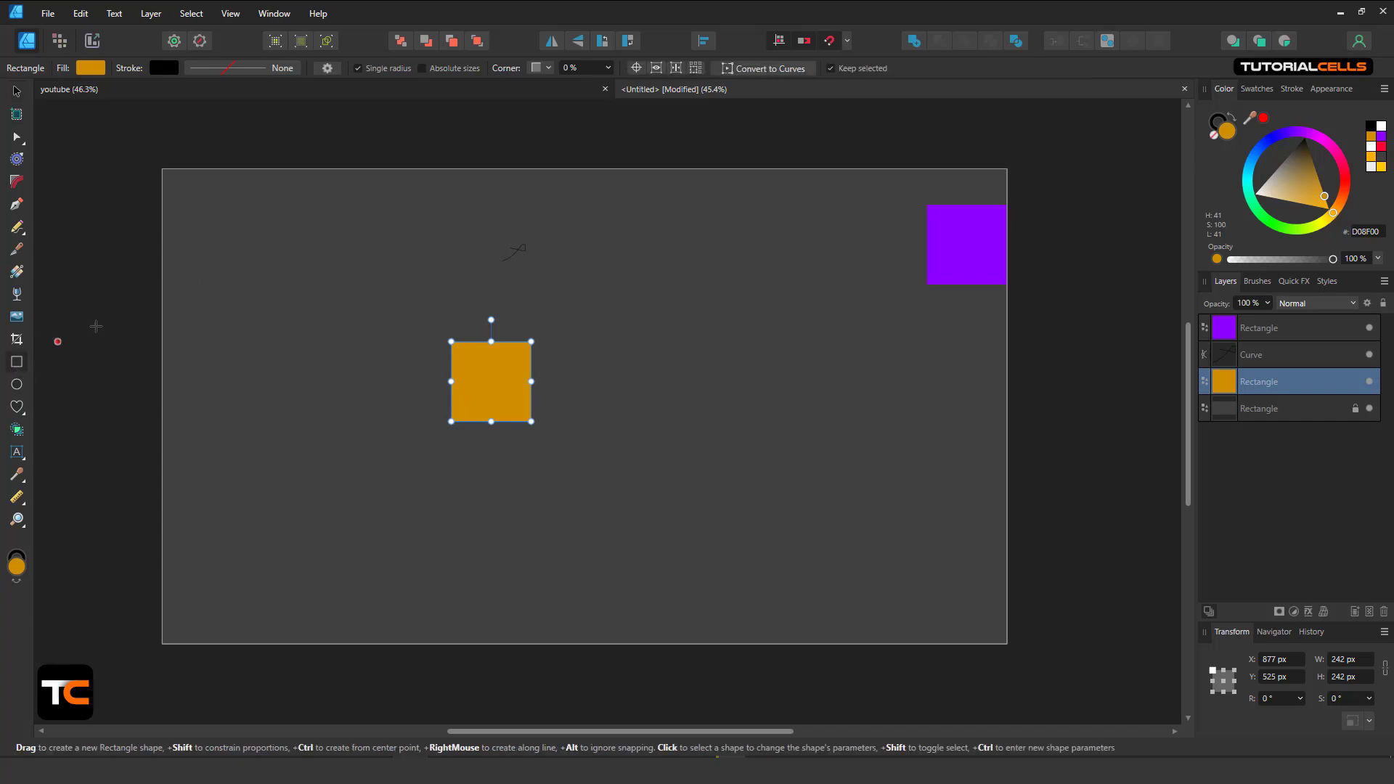
{"action": "left_click_drag", "start_coordinate": [163, 169], "coordinate": [287, 292]}
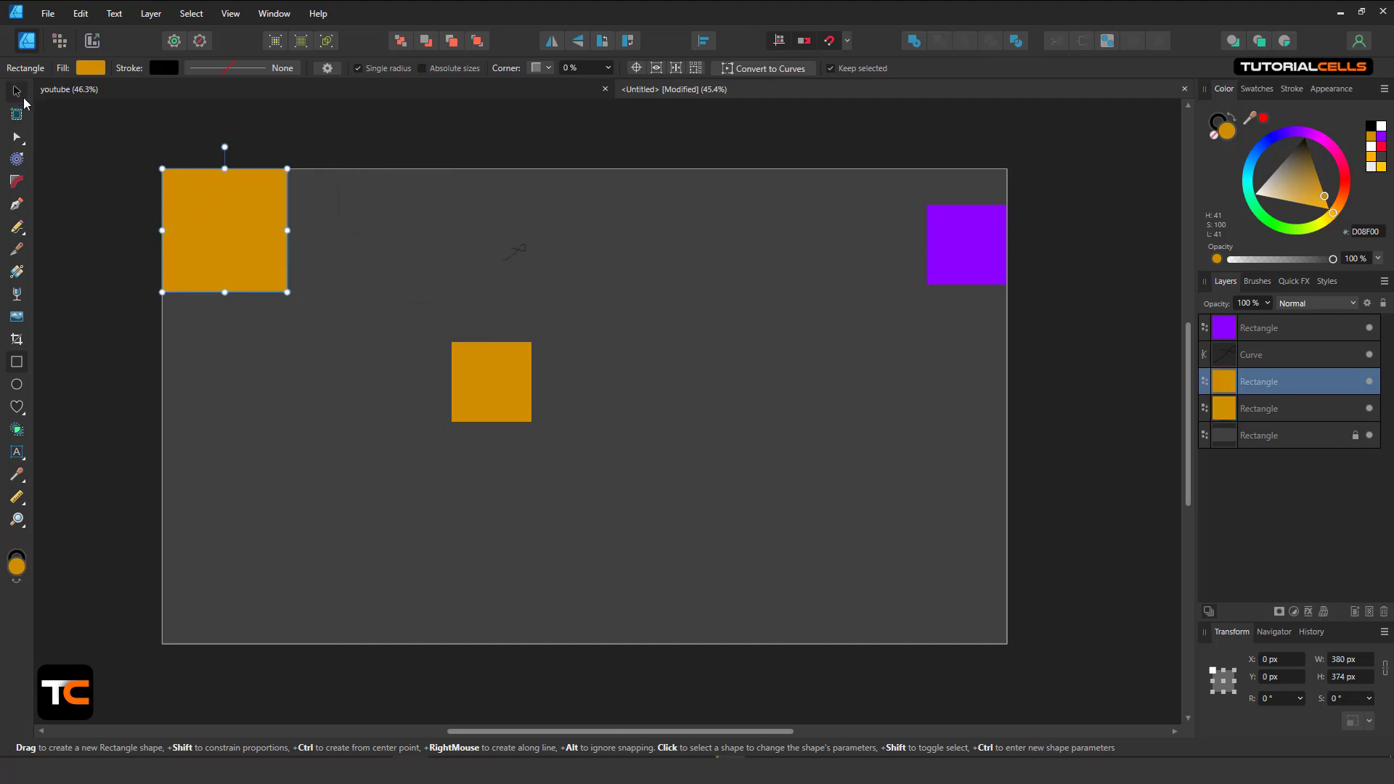
{"action": "left_click", "coordinate": [17, 93]}
{"action": "key", "text": "Delete"}
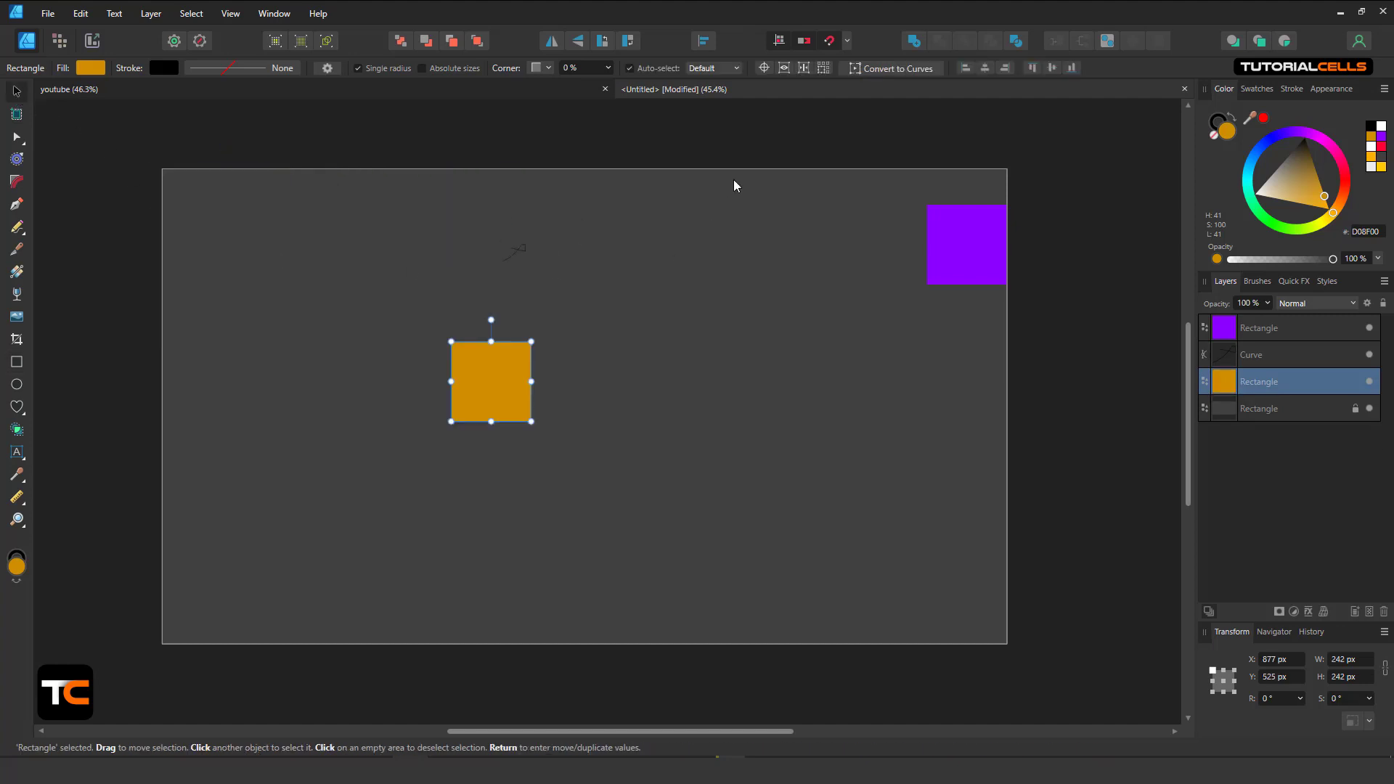
Shift the purple square left from the edge and centre the orange square at X 1159, Y 599 px
{"action": "left_click_drag", "start_coordinate": [944, 241], "coordinate": [826, 247]}
{"action": "left_click", "coordinate": [846, 41]}
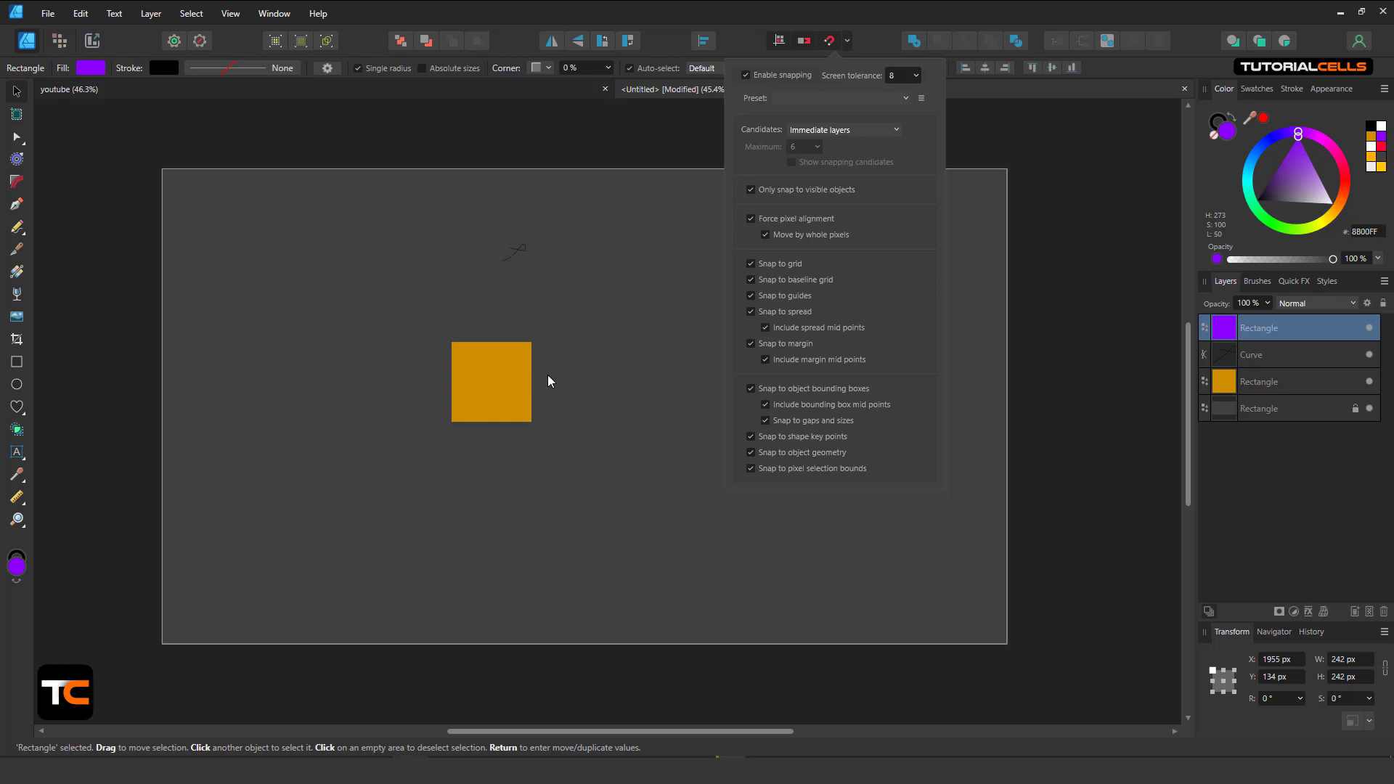
{"action": "left_click", "coordinate": [495, 380]}
{"action": "left_click_drag", "start_coordinate": [495, 380], "coordinate": [590, 406]}
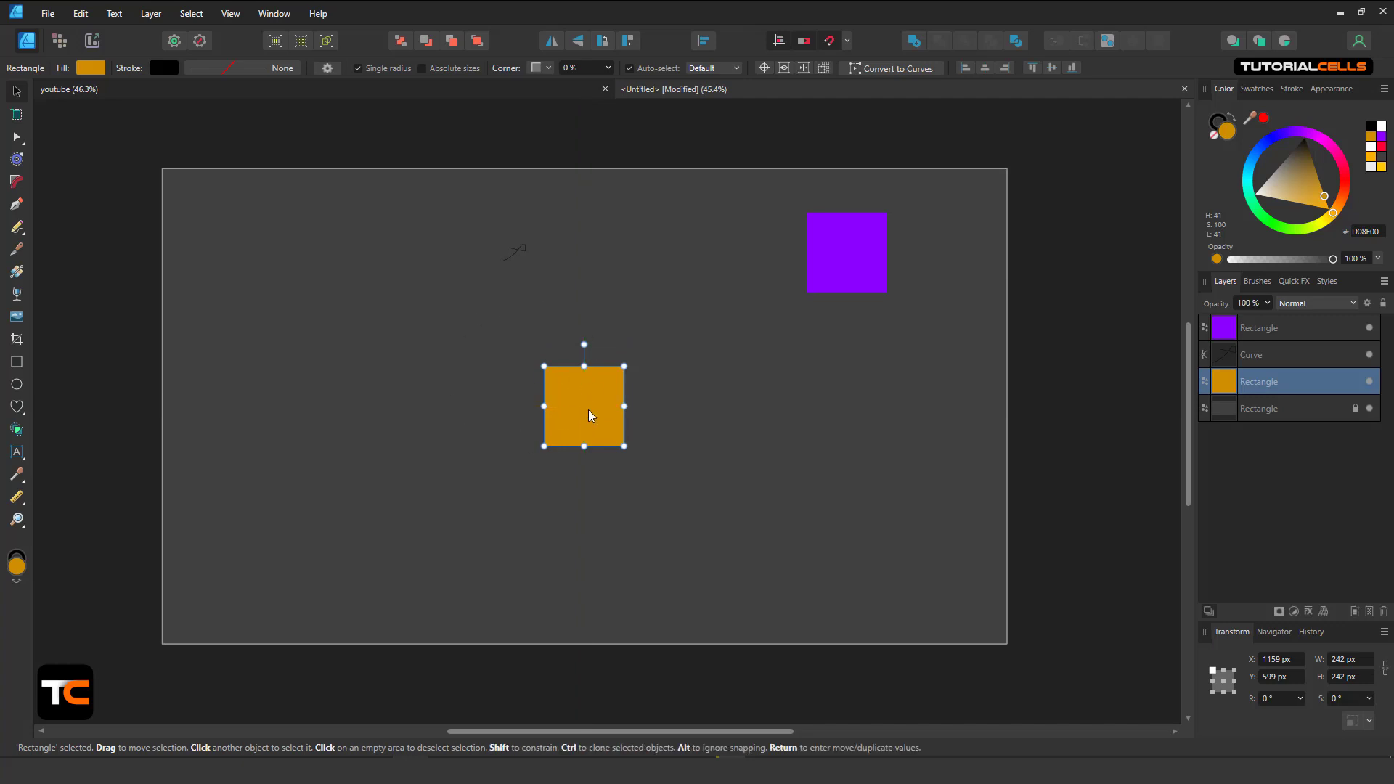
{"action": "left_click", "coordinate": [847, 40]}
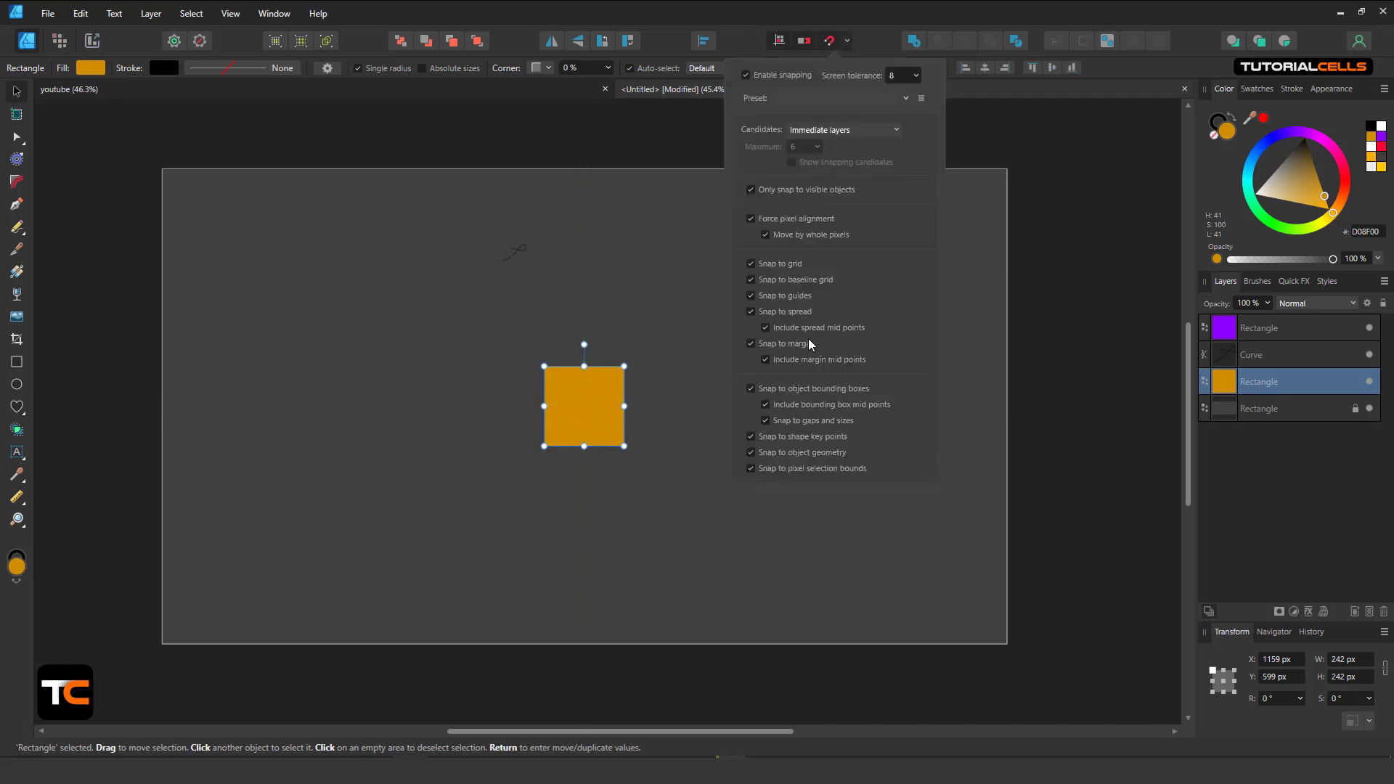
In Document Setup, enable margins and set them to 20 px on all sides
{"action": "left_click", "coordinate": [589, 312]}
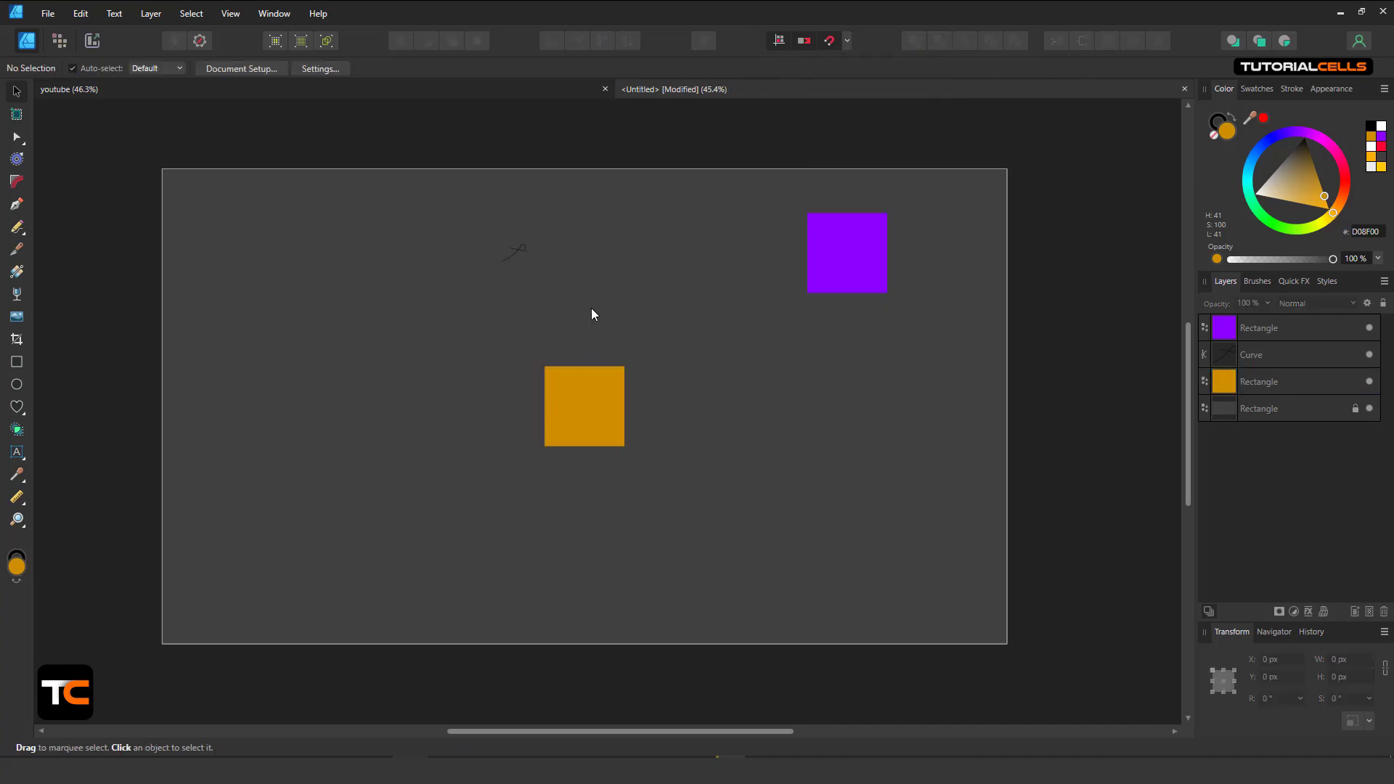
{"action": "left_click", "coordinate": [258, 71]}
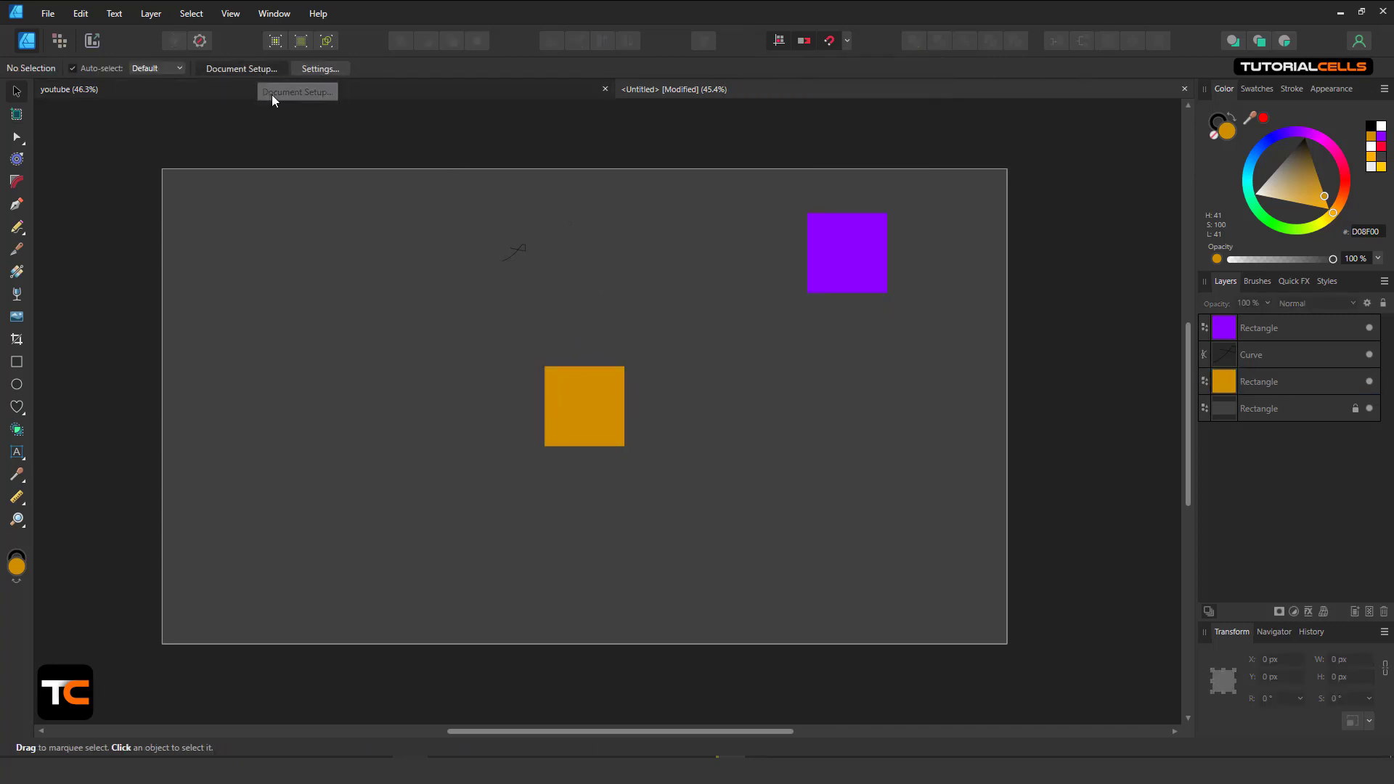
{"action": "left_click_drag", "start_coordinate": [650, 208], "coordinate": [637, 203]}
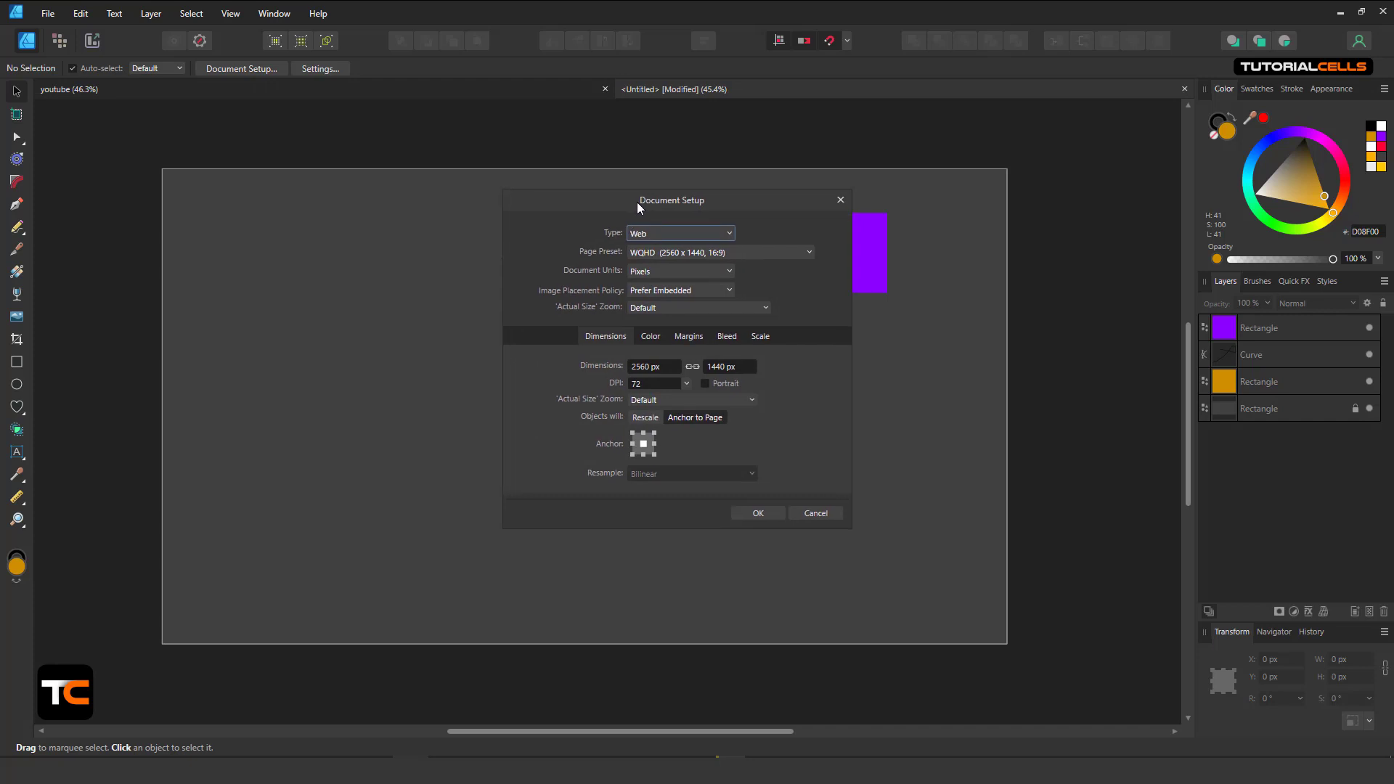
{"action": "left_click", "coordinate": [696, 339]}
{"action": "type", "text": "20"}
{"action": "key", "text": "Tab"}
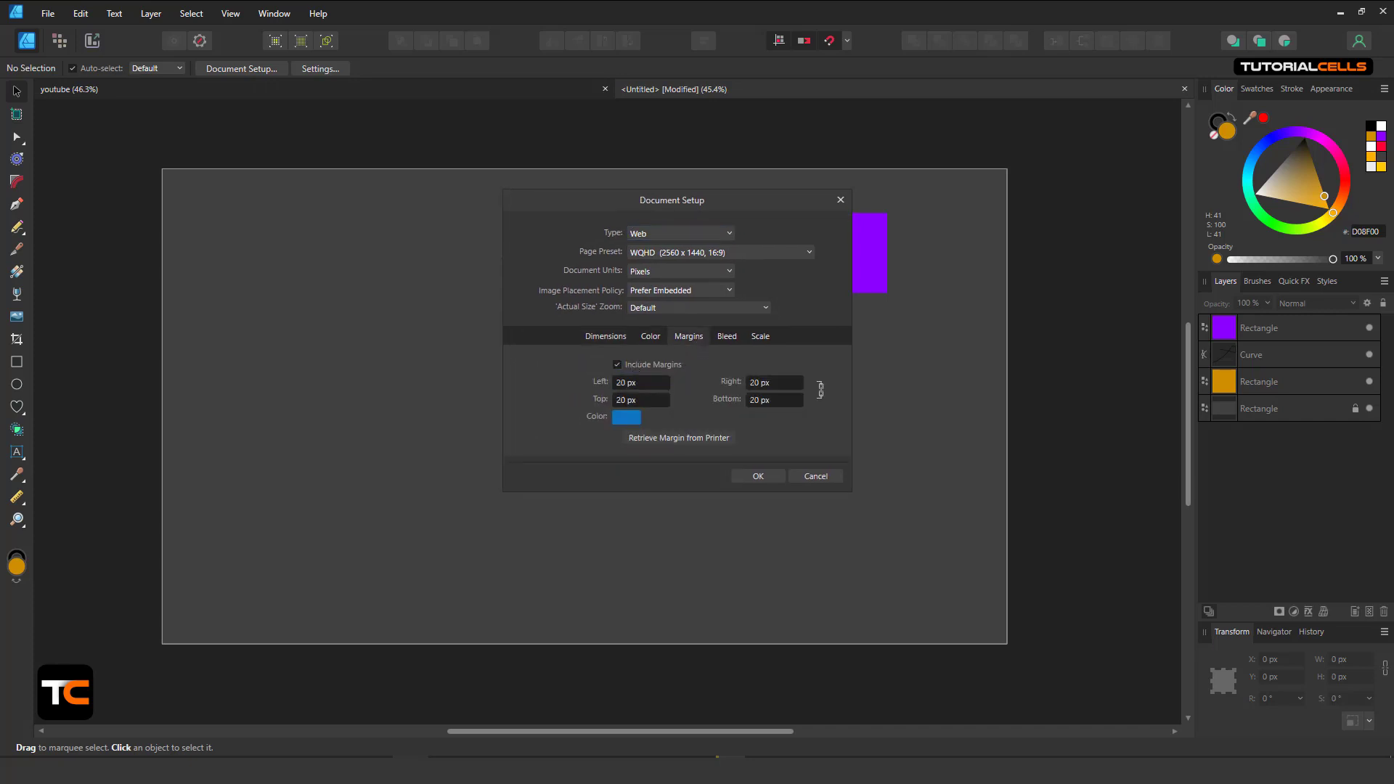
{"action": "left_click", "coordinate": [739, 477]}
Pan toward the purple square and inspect the locked background rectangle, then deselect
{"action": "scroll", "coordinate": [565, 332], "scroll_direction": "up", "scroll_amount": 1}
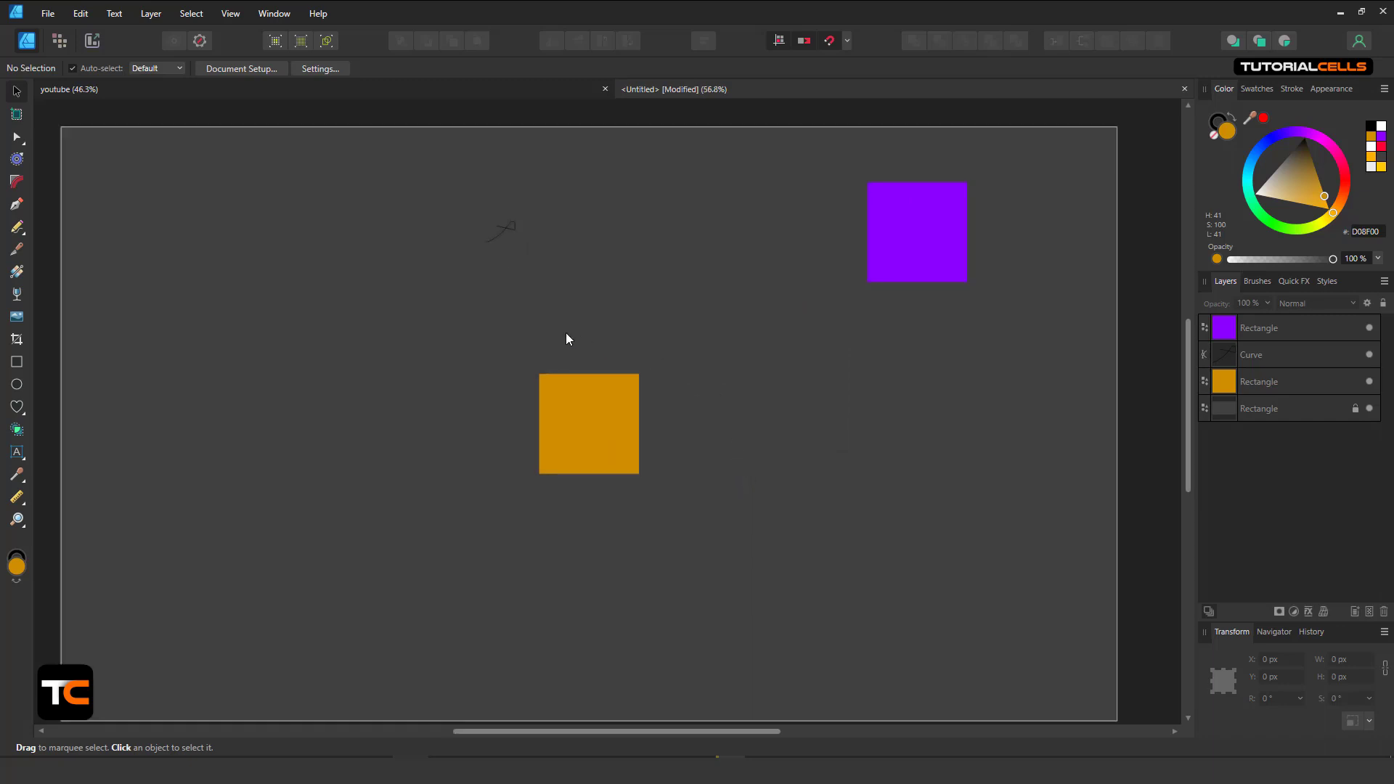
{"action": "scroll", "coordinate": [1061, 328], "scroll_direction": "up", "scroll_amount": 5}
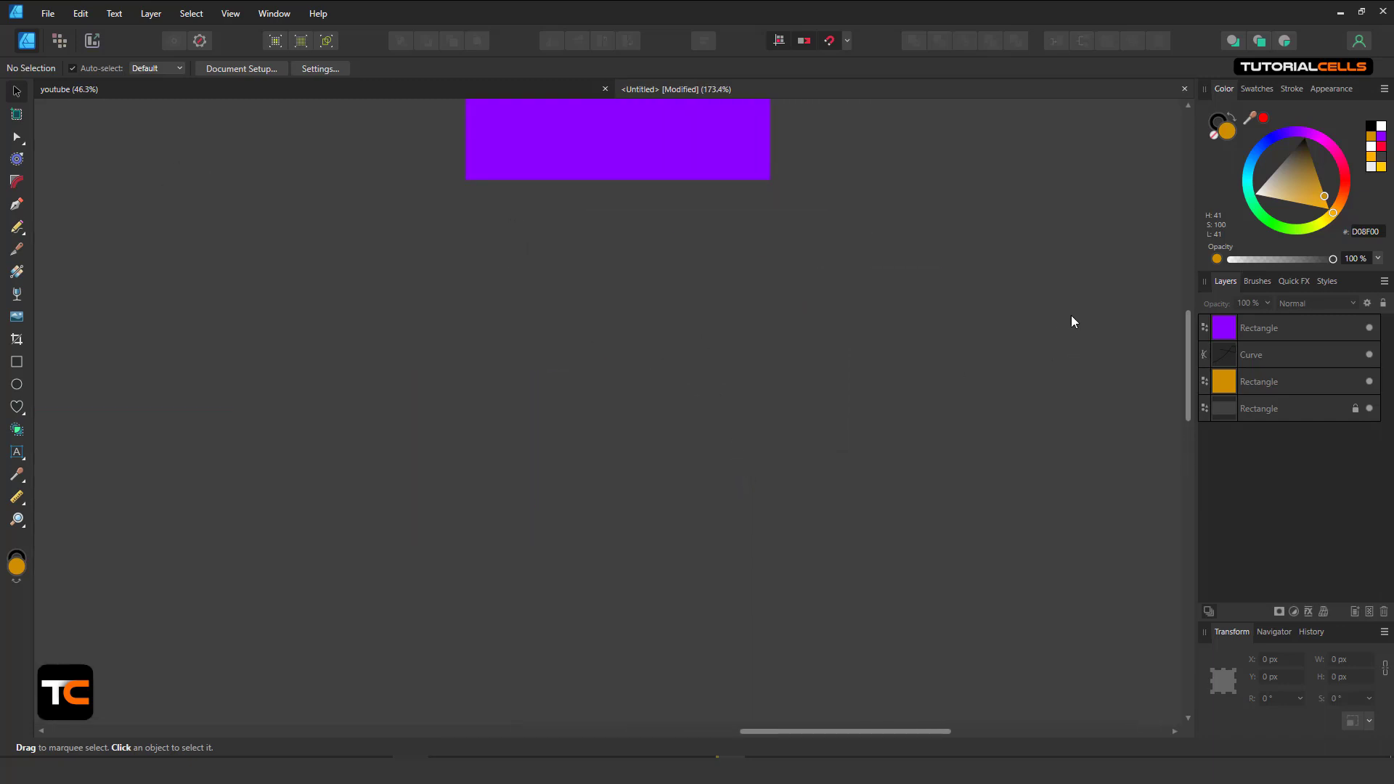
{"action": "left_click_drag", "start_coordinate": [1070, 315], "coordinate": [830, 540]}
{"action": "scroll", "coordinate": [932, 328], "scroll_direction": "down", "scroll_amount": 6}
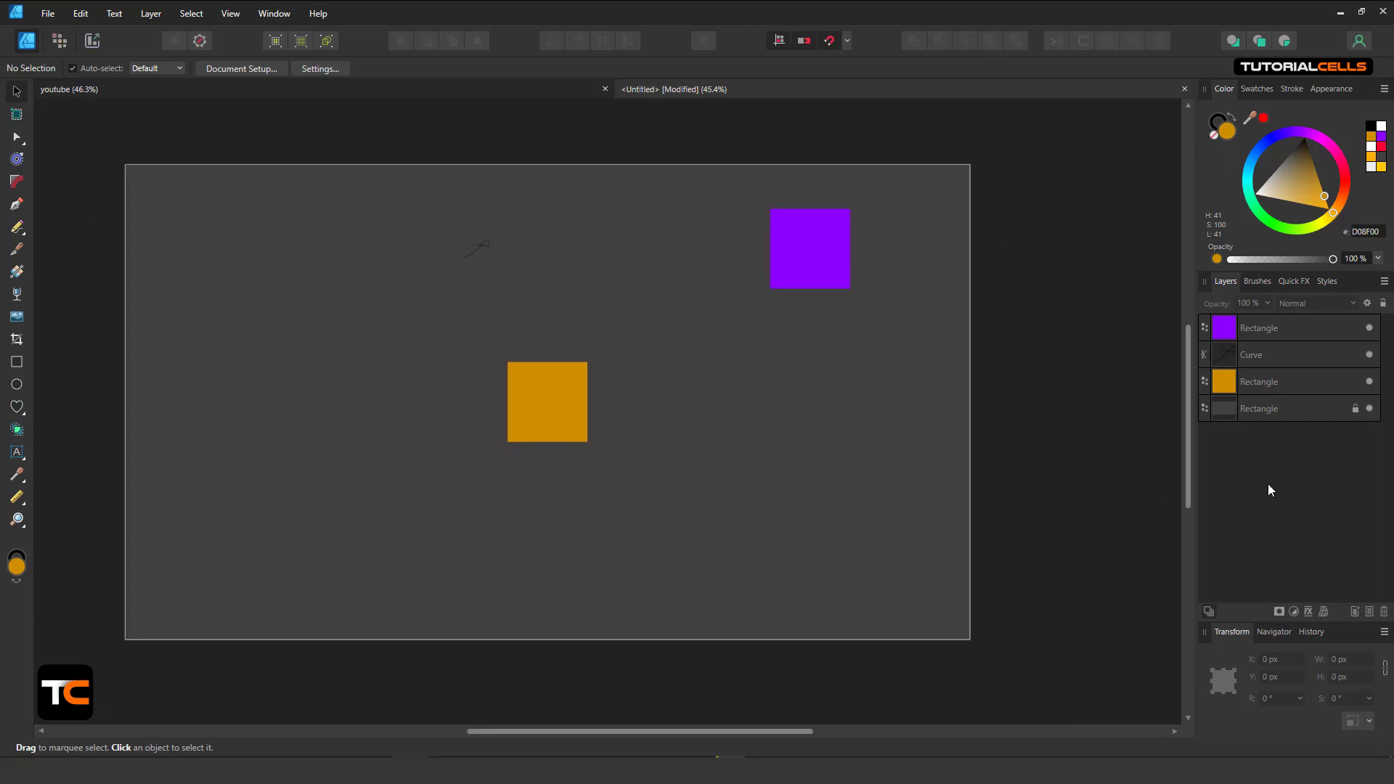
{"action": "left_click", "coordinate": [1242, 410]}
{"action": "left_click_drag", "start_coordinate": [1291, 220], "coordinate": [1256, 160]}
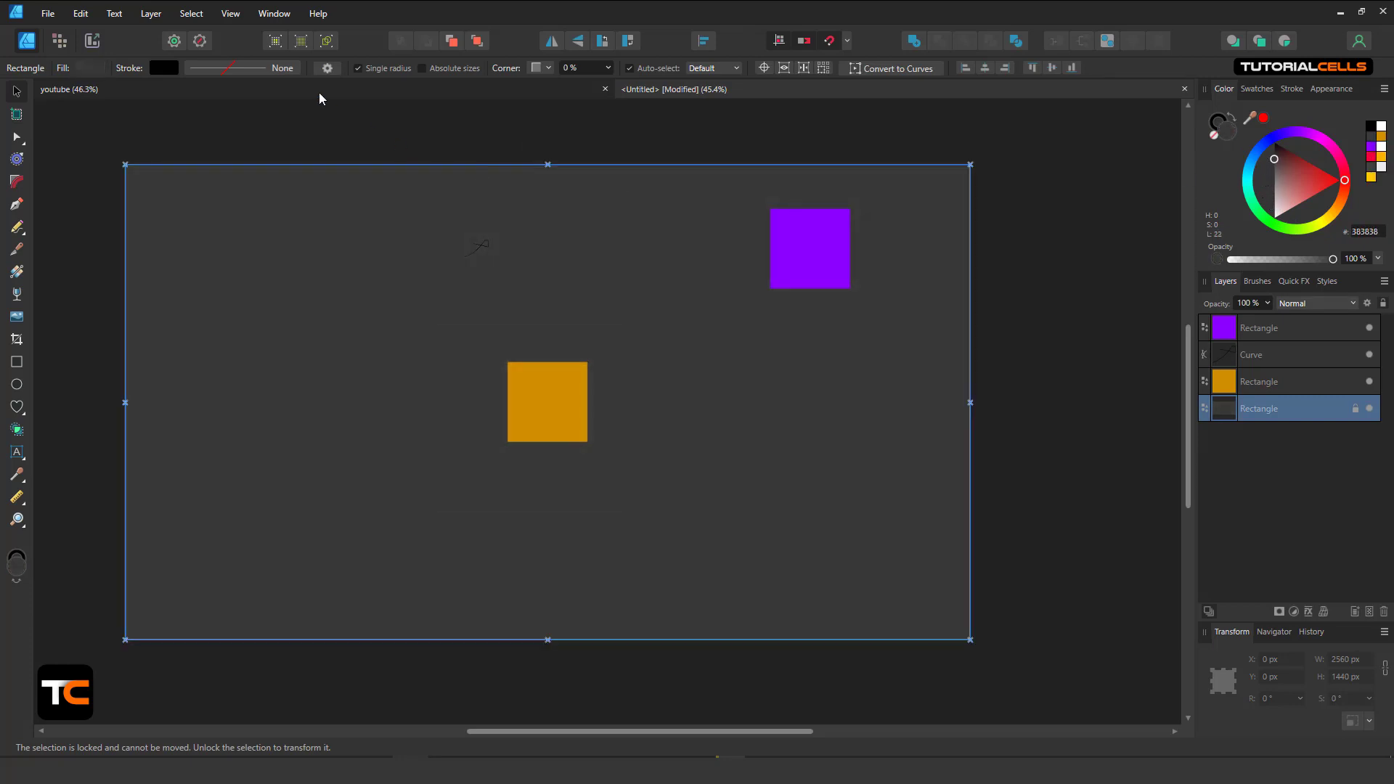
{"action": "left_click", "coordinate": [188, 103]}
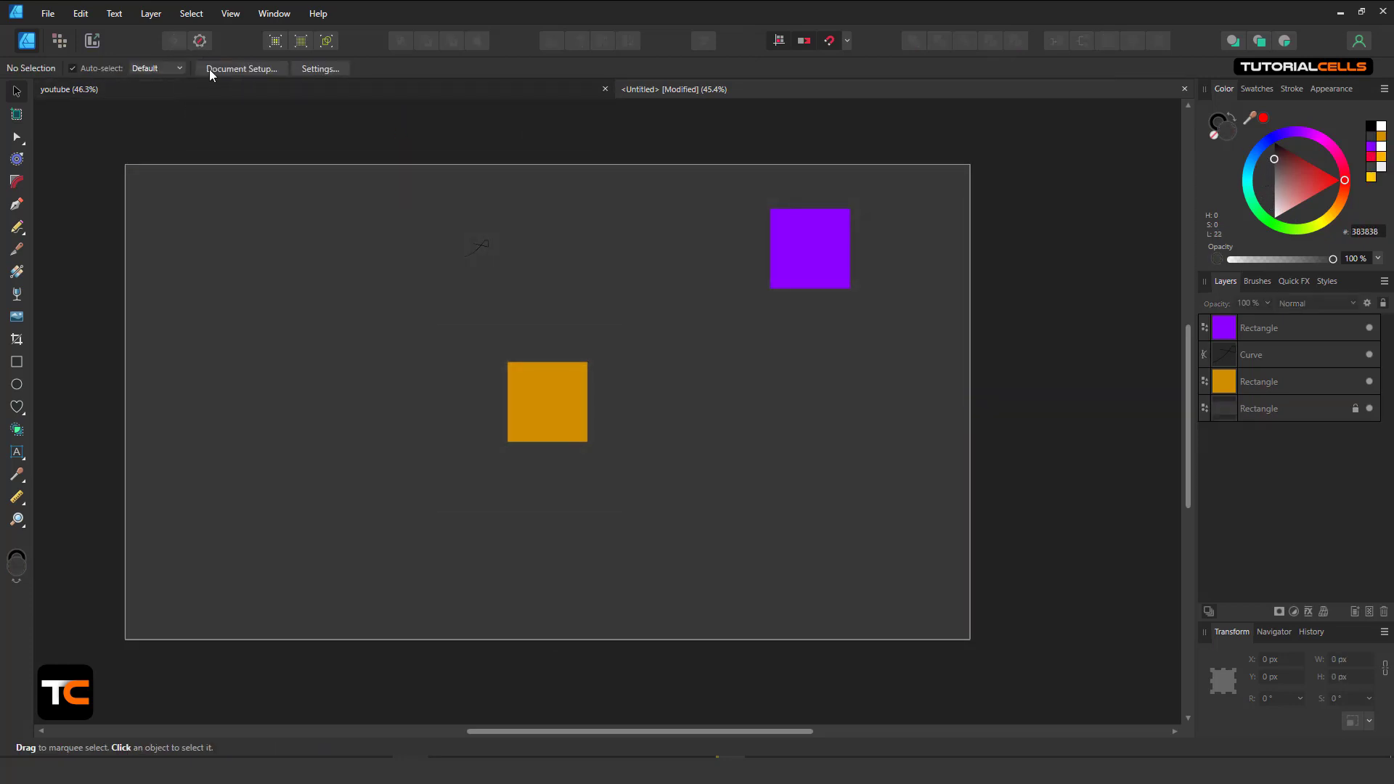
Change all four page margins to 500 px in Document Setup
{"action": "left_click", "coordinate": [208, 71]}
{"action": "left_click", "coordinate": [661, 409]}
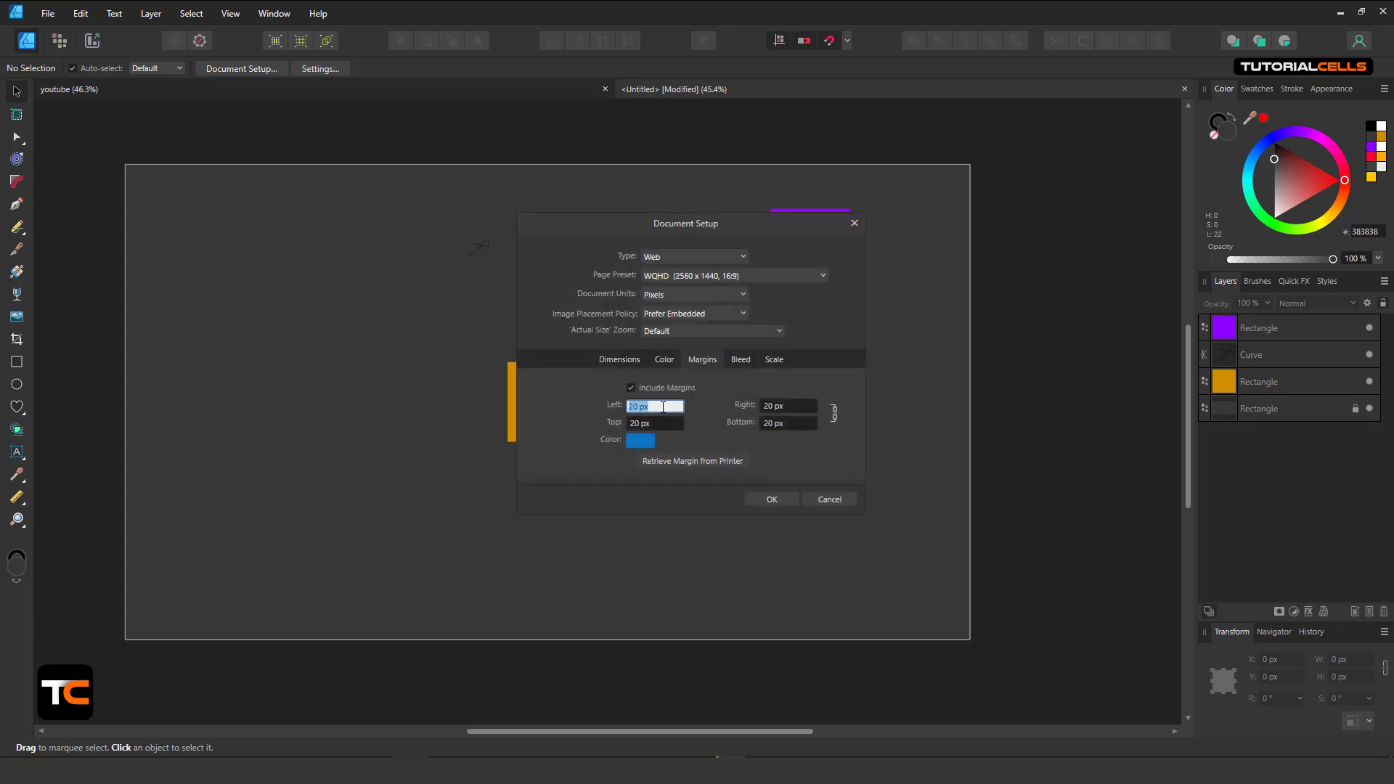
{"action": "type", "text": "500"}
{"action": "key", "text": "Return"}
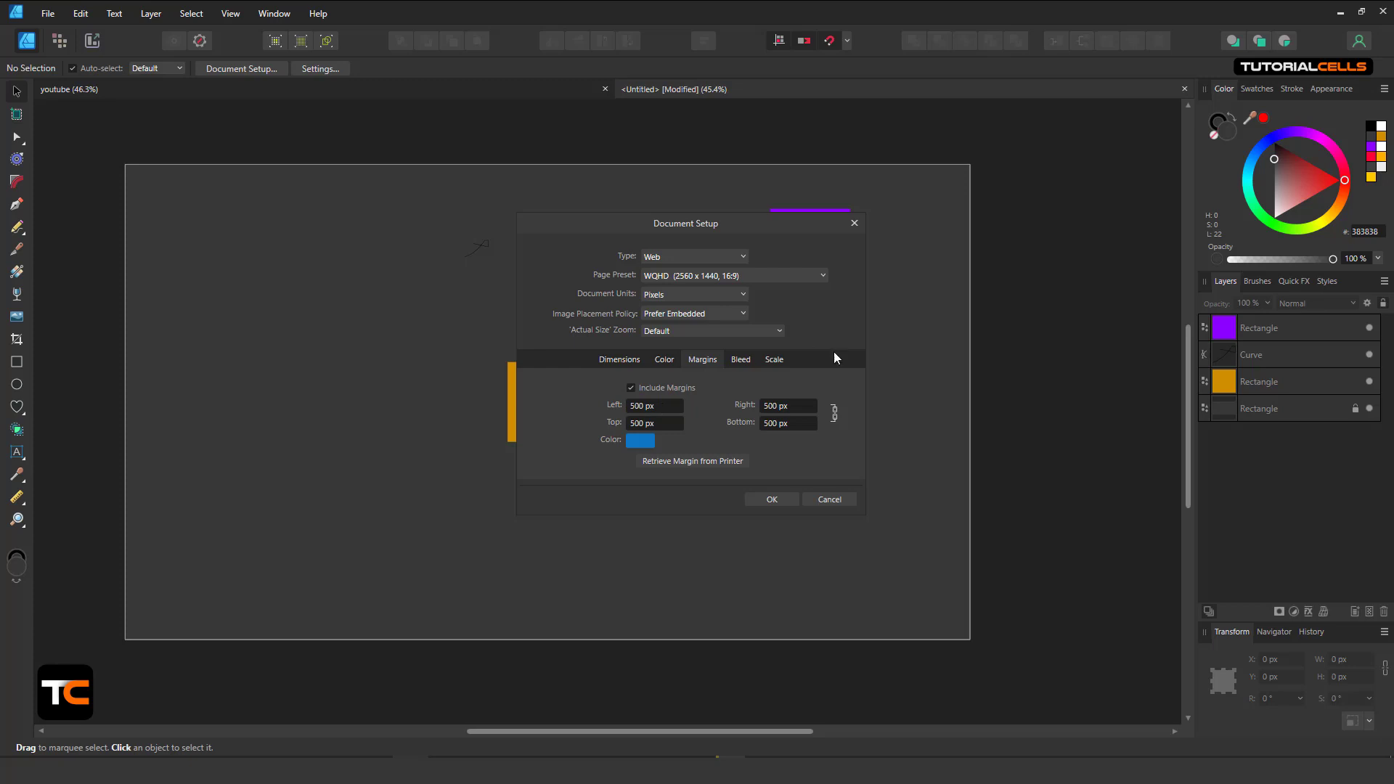
{"action": "left_click", "coordinate": [770, 500]}
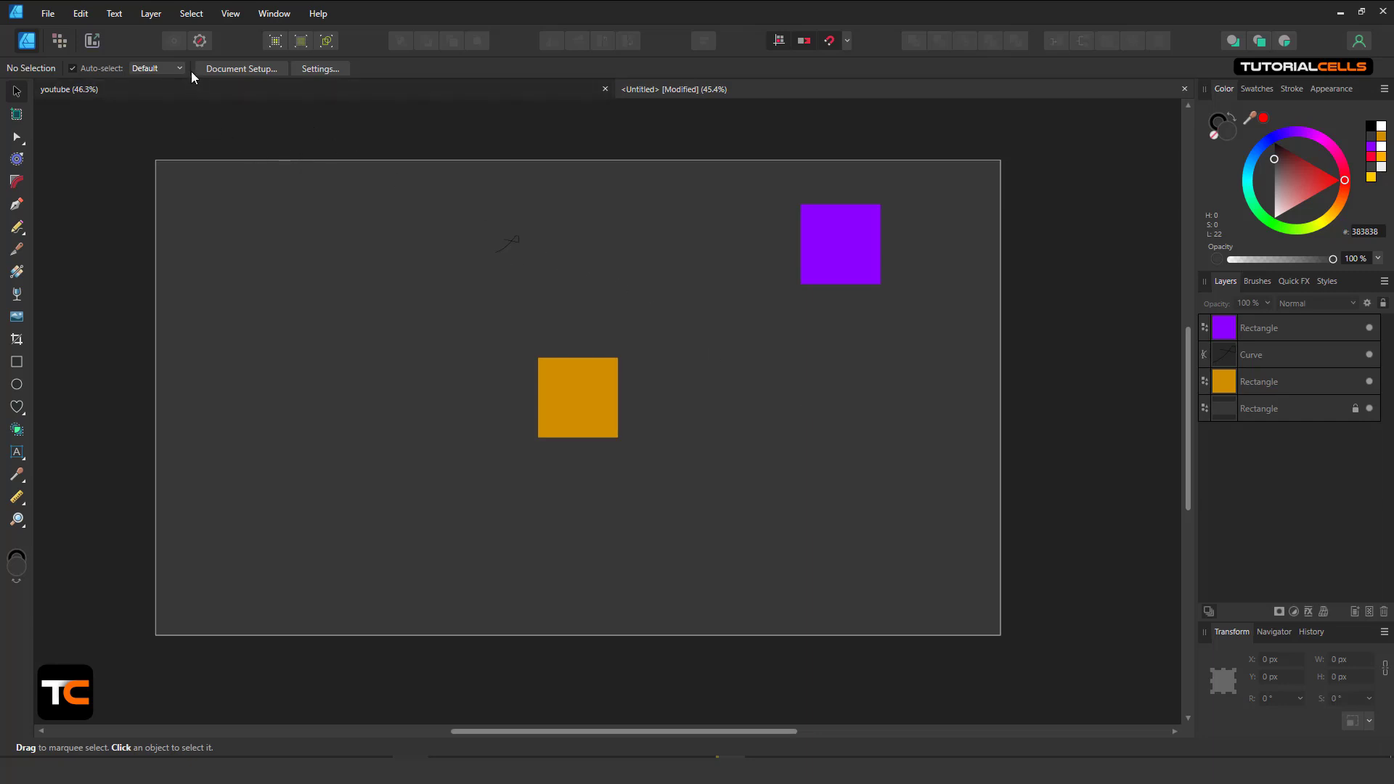
Show the page margins, move the purple square down-left, then hide the margins again
{"action": "left_click", "coordinate": [228, 13]}
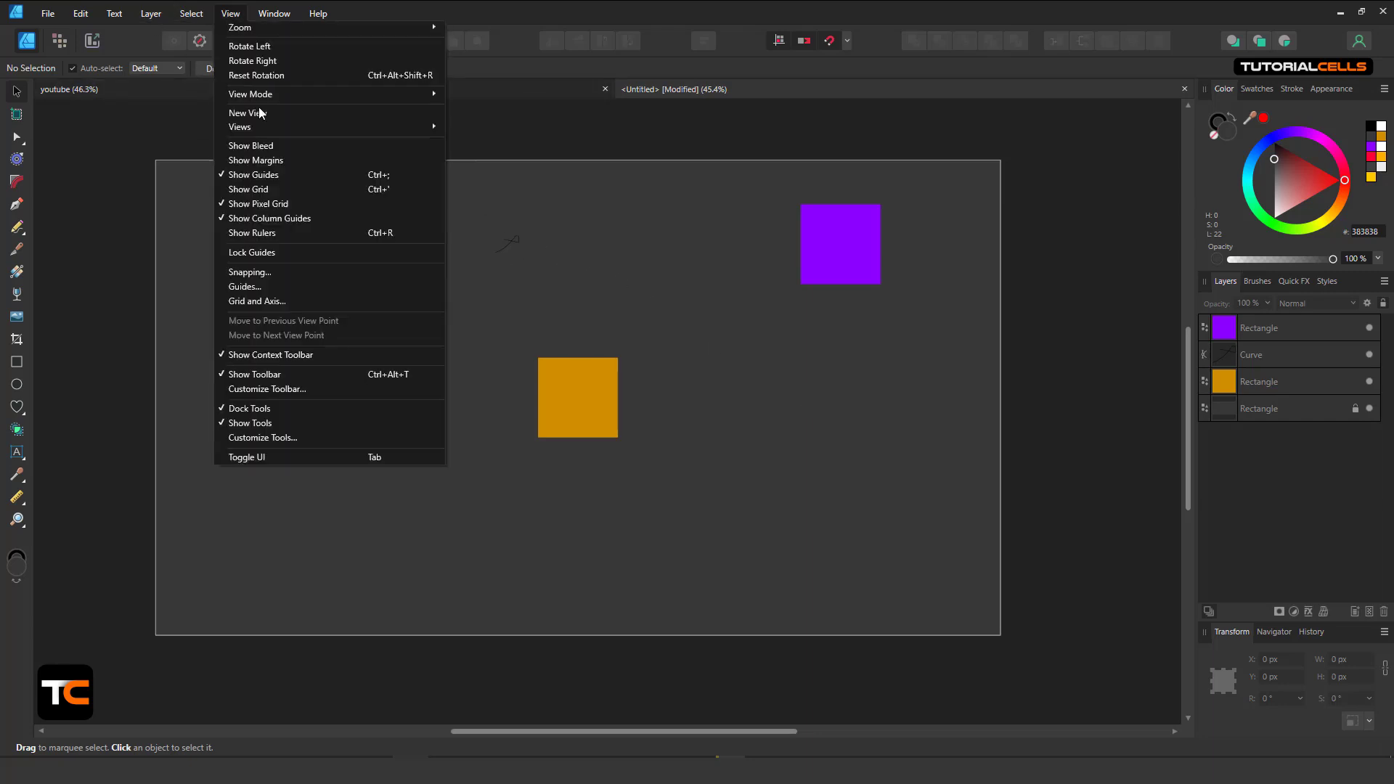
{"action": "left_click", "coordinate": [276, 161]}
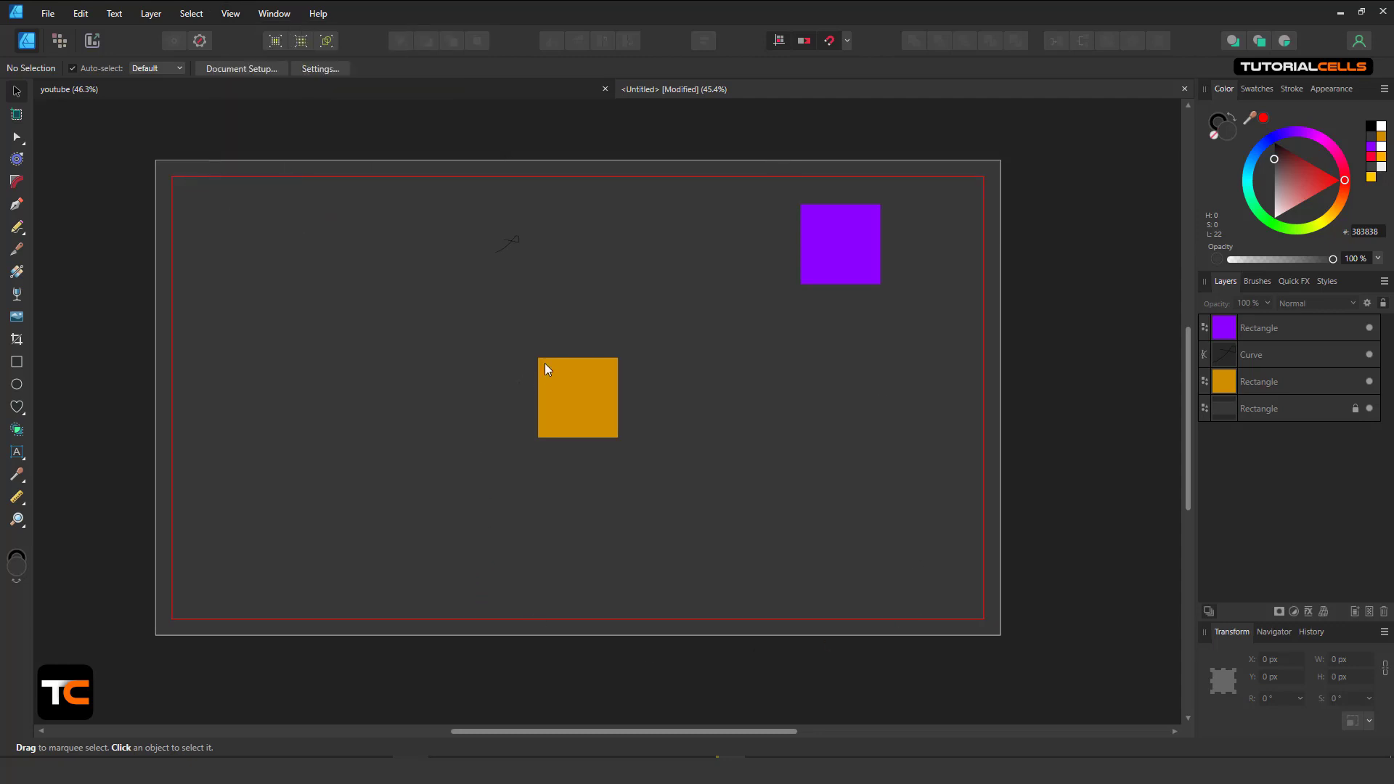
{"action": "left_click", "coordinate": [835, 249]}
{"action": "left_click_drag", "start_coordinate": [831, 218], "coordinate": [804, 281]}
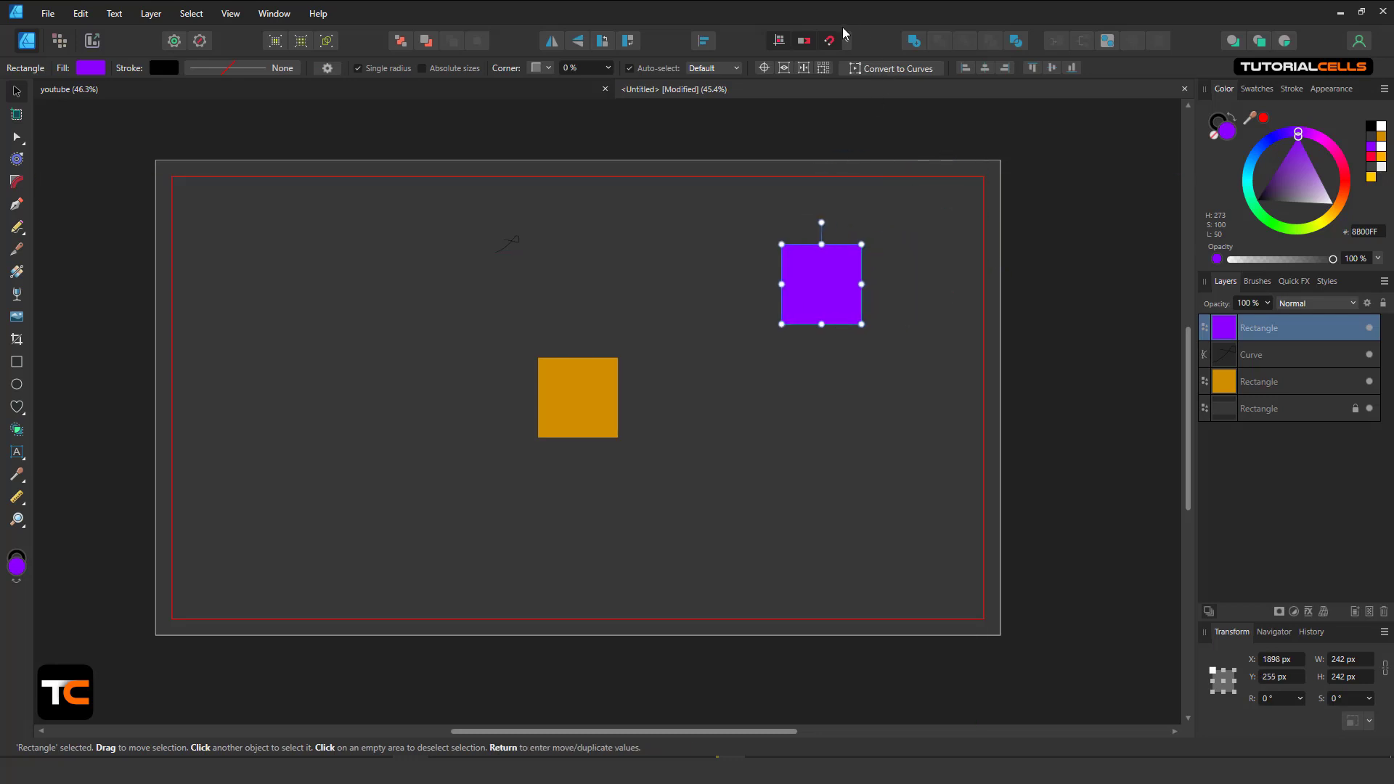
{"action": "left_click", "coordinate": [230, 13]}
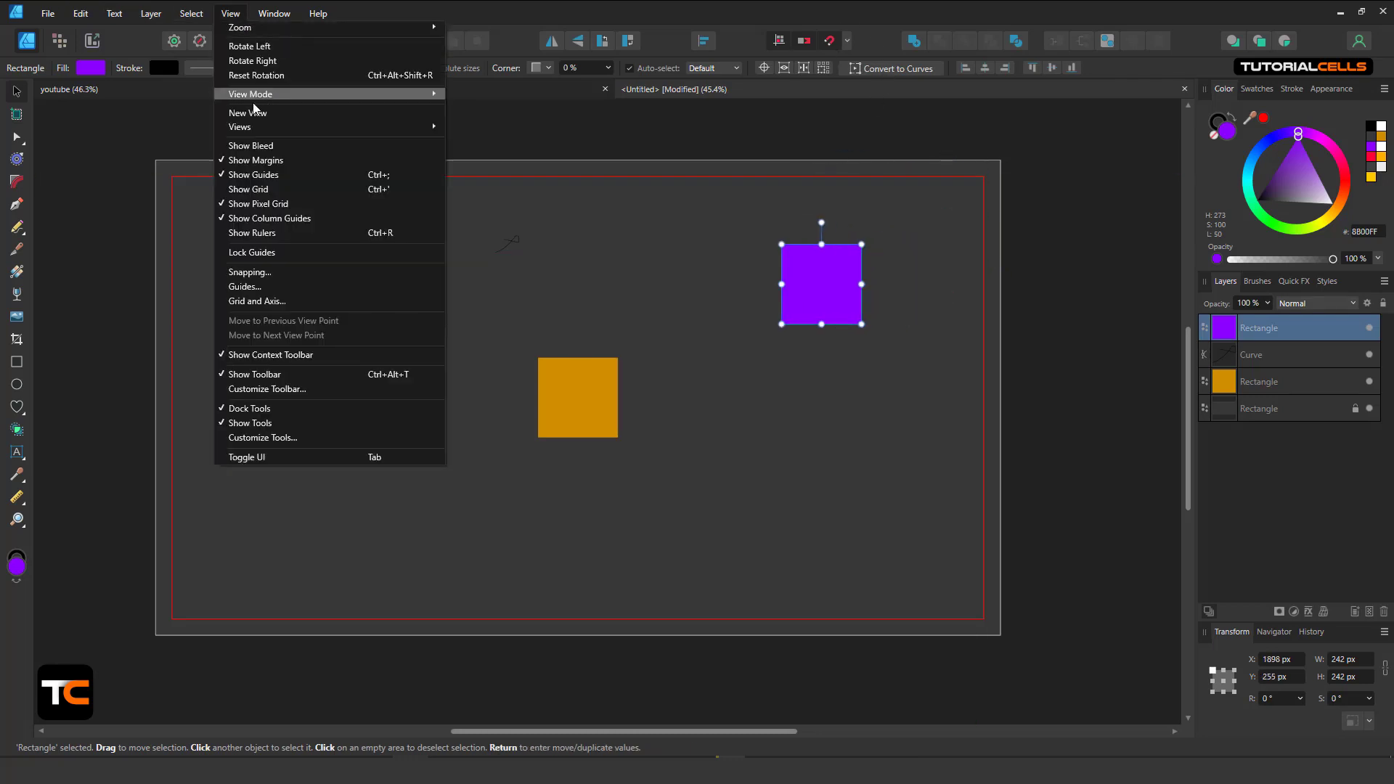
{"action": "left_click", "coordinate": [265, 161]}
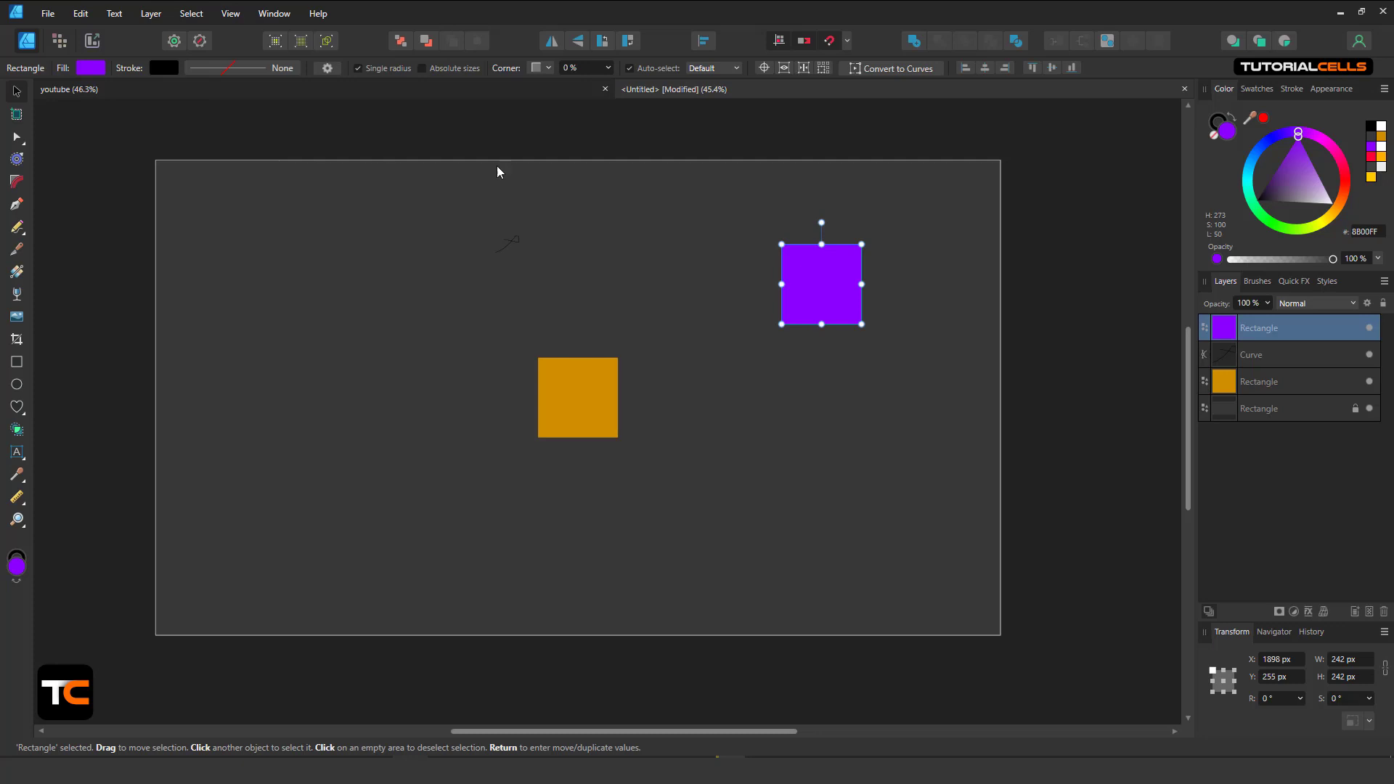
Delete the small stray curve from the page
{"action": "left_click", "coordinate": [847, 41]}
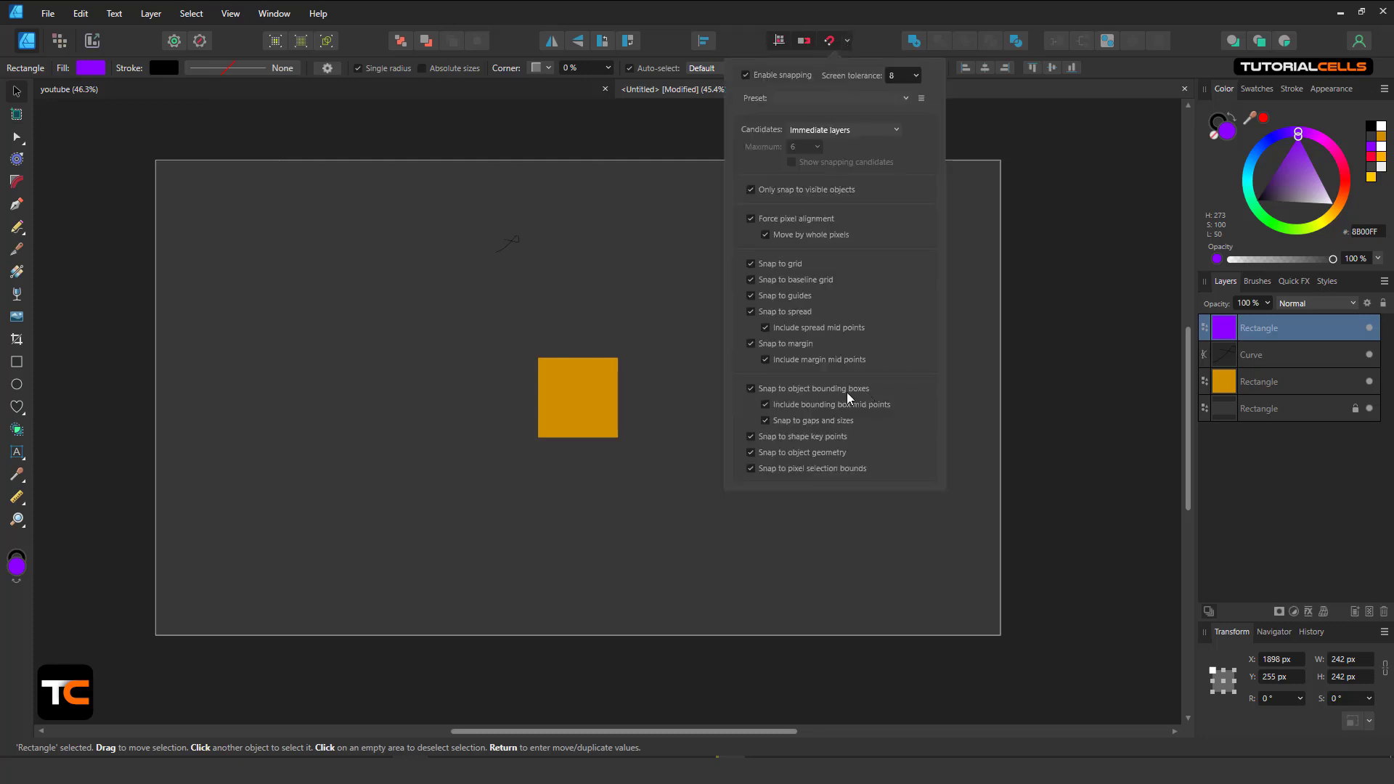
{"action": "left_click", "coordinate": [594, 345]}
{"action": "left_click", "coordinate": [598, 413]}
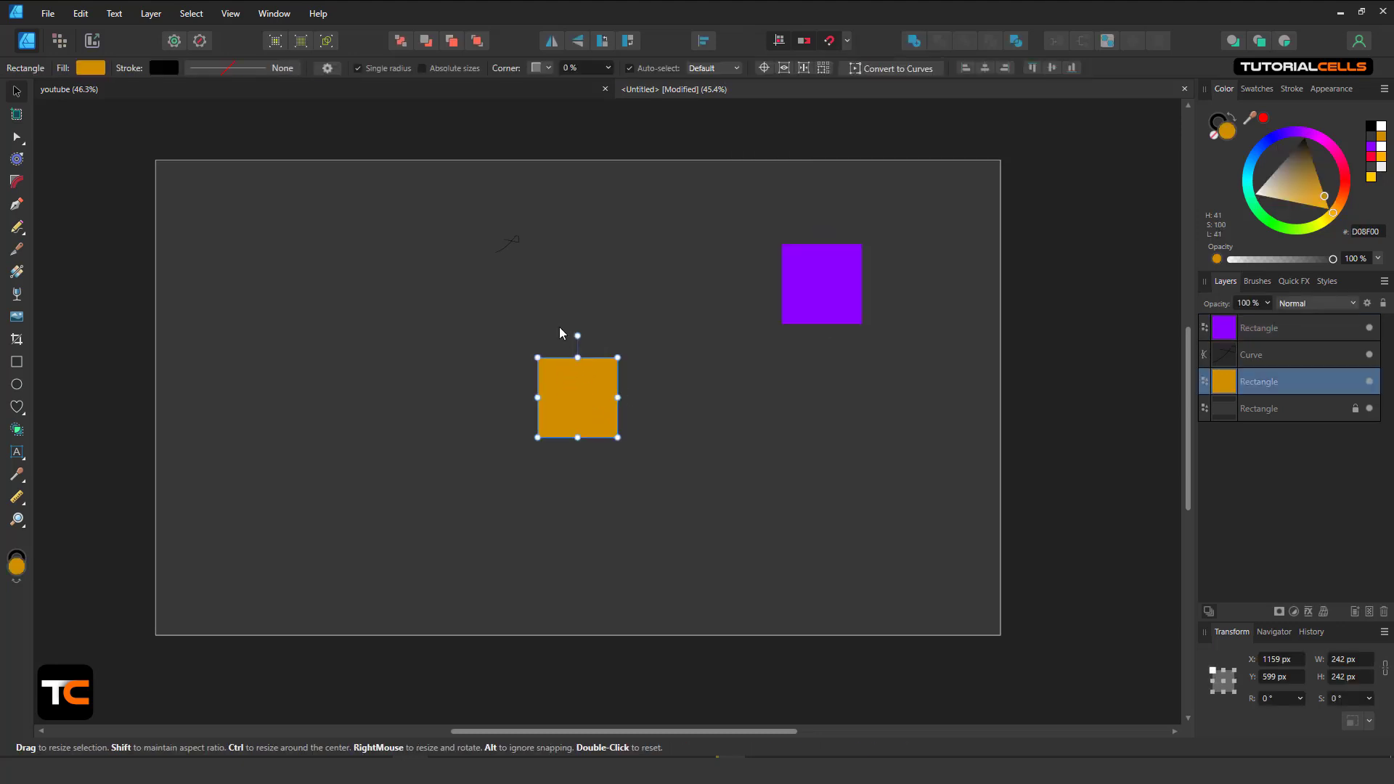
{"action": "scroll", "coordinate": [507, 241], "scroll_direction": "up", "scroll_amount": 3}
{"action": "left_click", "coordinate": [508, 244]}
{"action": "key", "text": "Delete"}
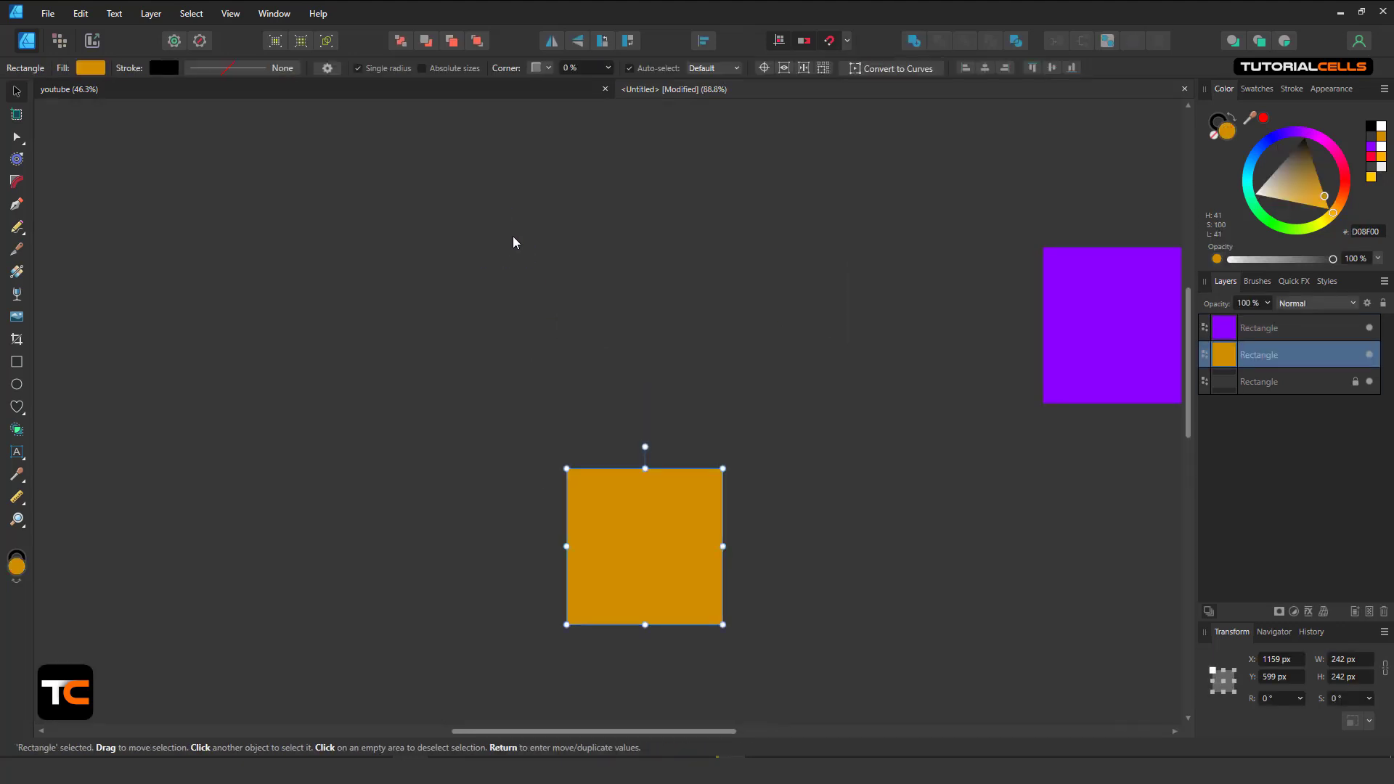
Draw a red-filled heart in the upper left of the page
{"action": "left_click", "coordinate": [15, 411]}
{"action": "left_click_drag", "start_coordinate": [238, 248], "coordinate": [381, 396]}
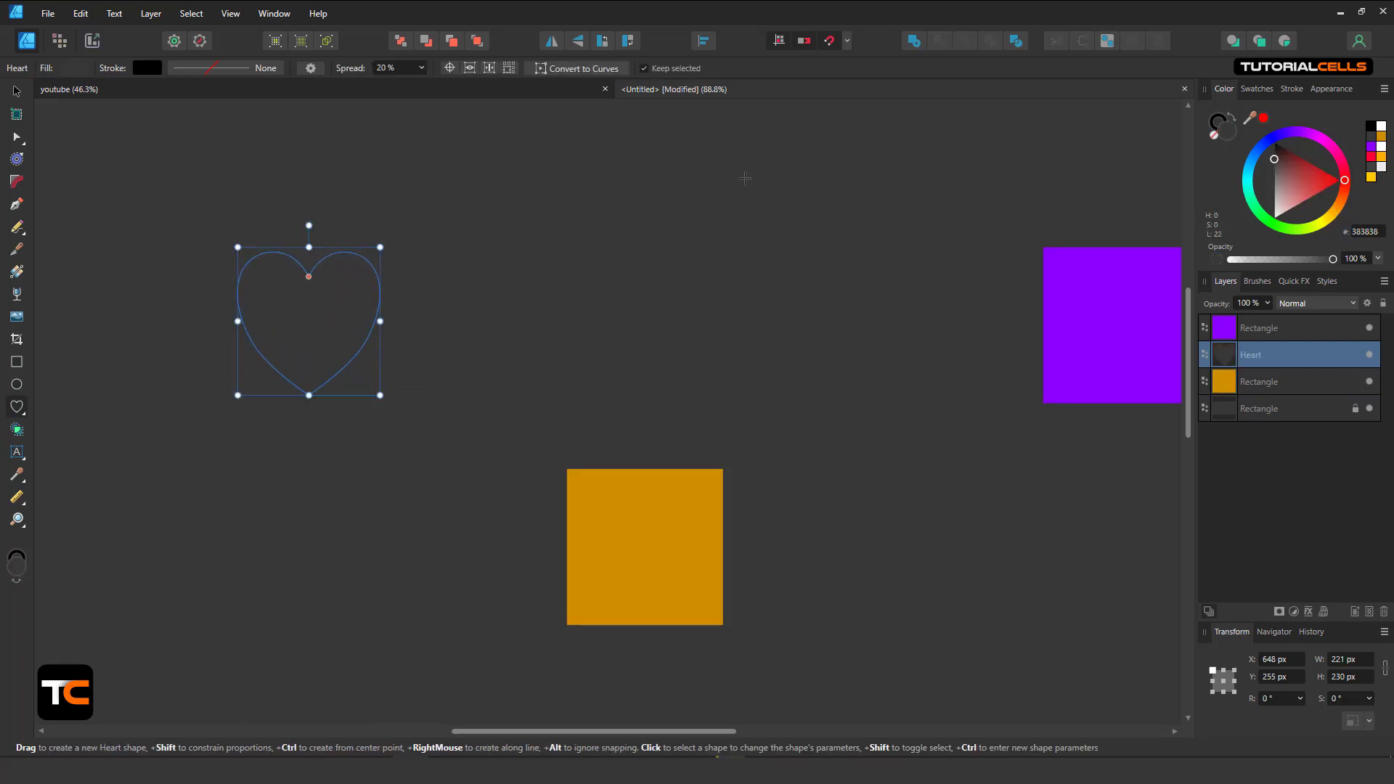
{"action": "left_click_drag", "start_coordinate": [1306, 190], "coordinate": [1321, 175]}
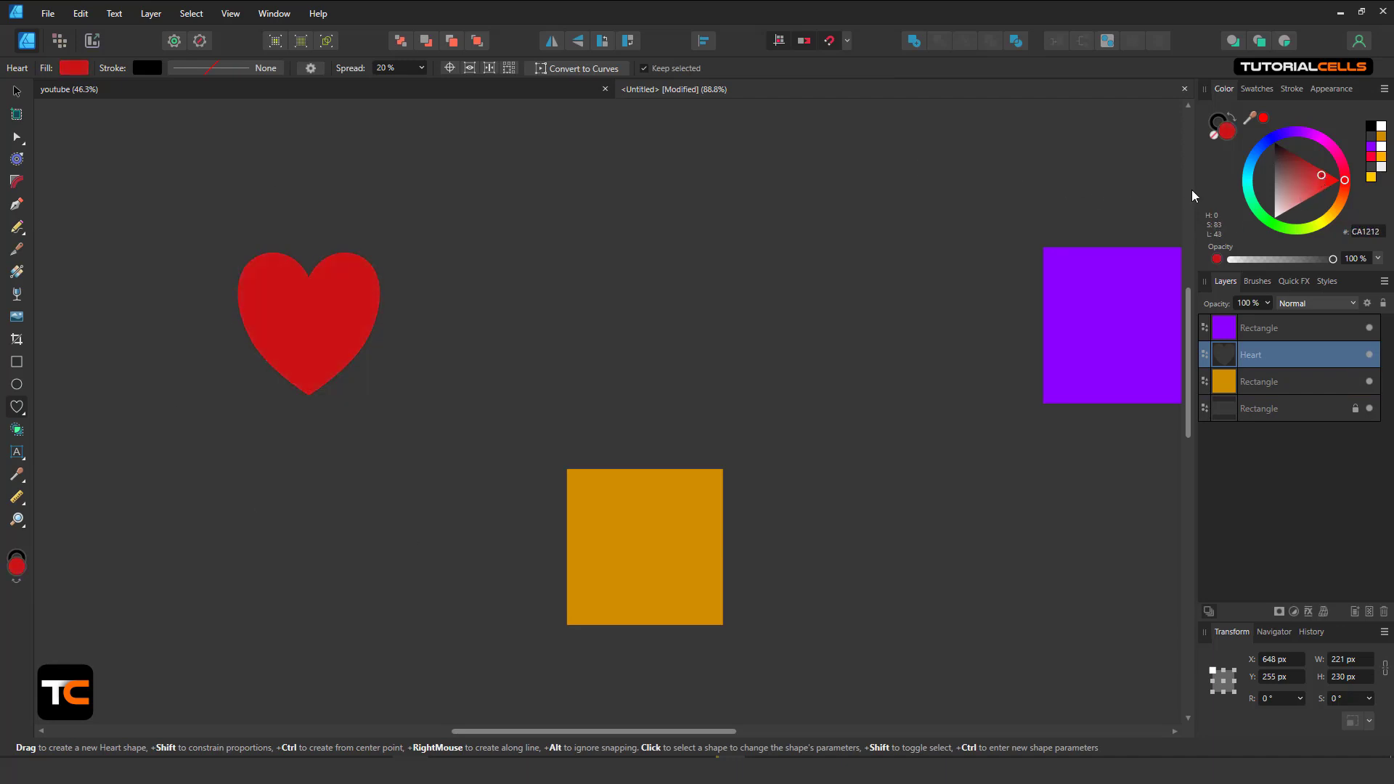
Move the heart right and place the orange square next to it
{"action": "left_click", "coordinate": [17, 94]}
{"action": "left_click_drag", "start_coordinate": [289, 296], "coordinate": [438, 296]}
{"action": "left_click_drag", "start_coordinate": [606, 493], "coordinate": [746, 364]}
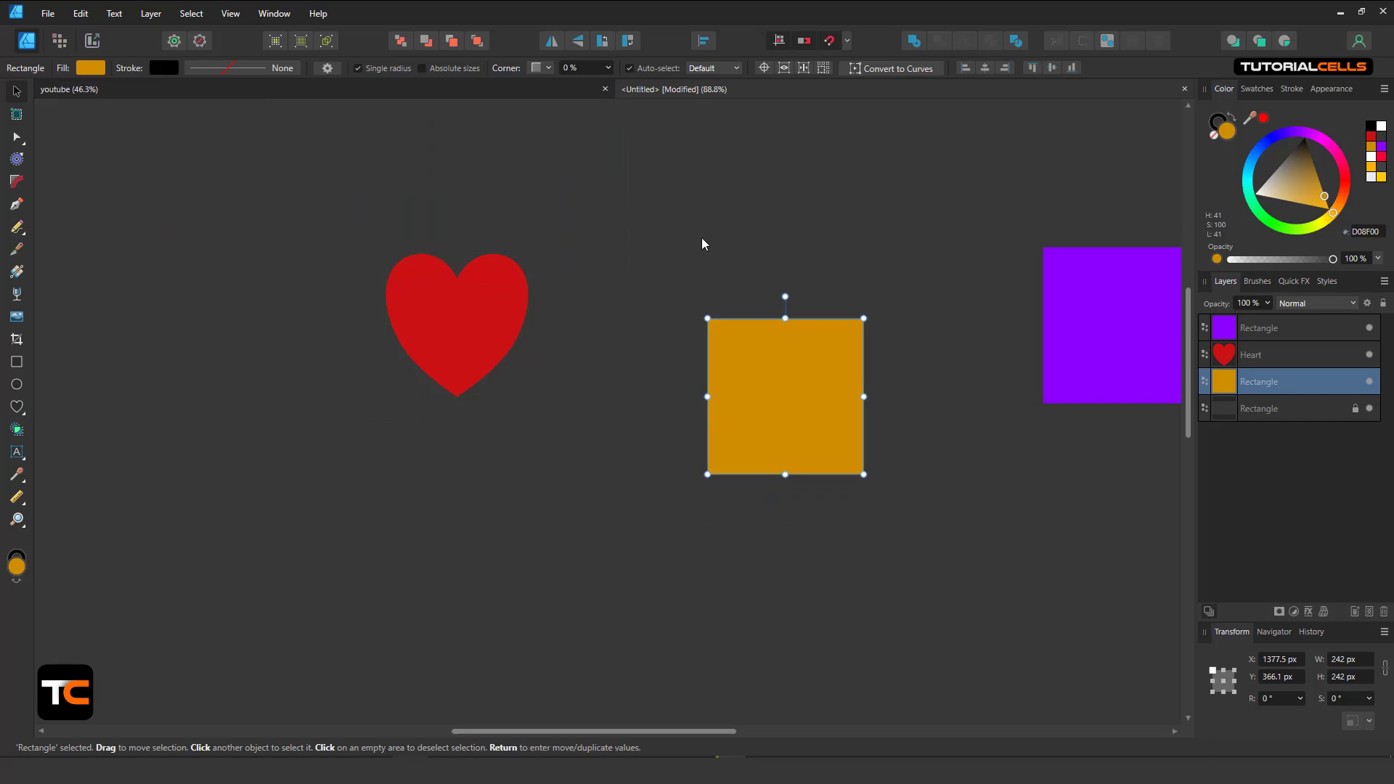
{"action": "left_click", "coordinate": [847, 42]}
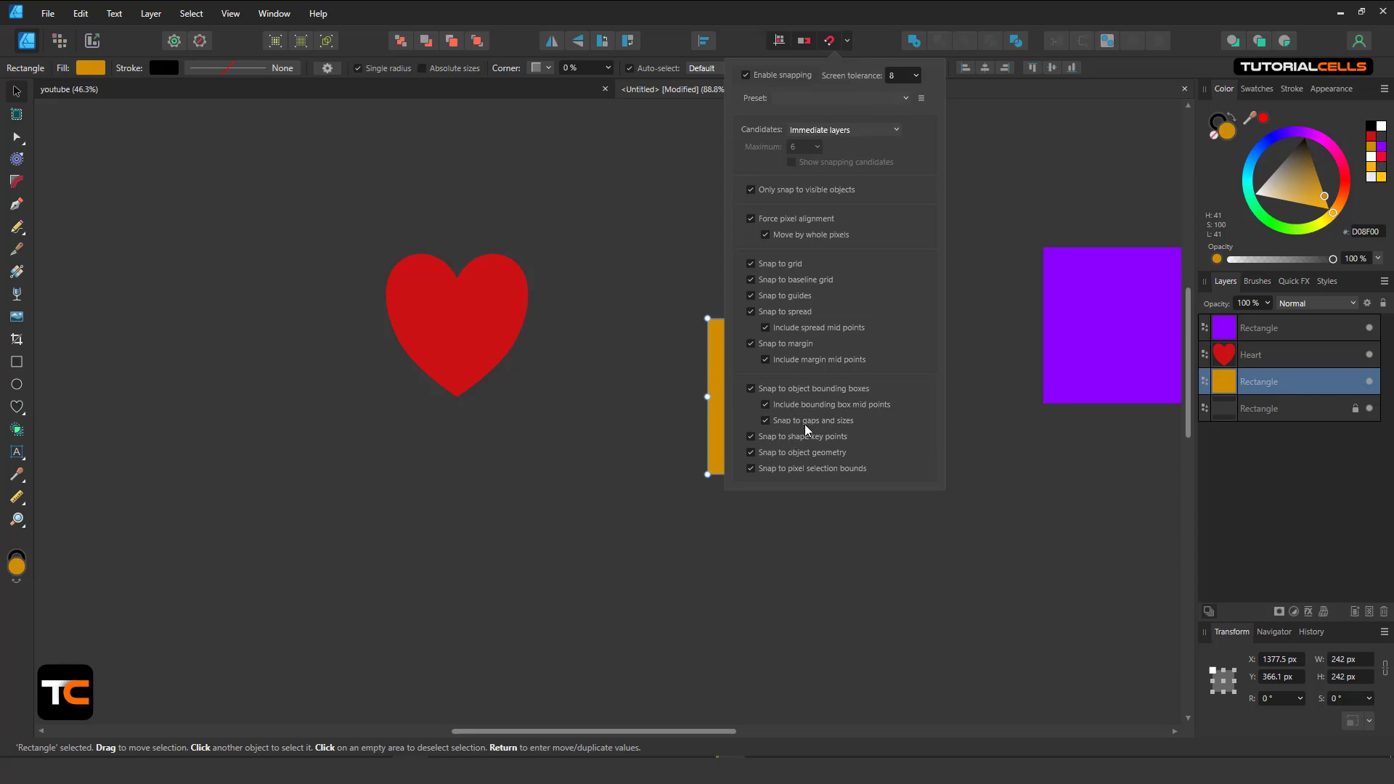
{"action": "left_click", "coordinate": [614, 484]}
{"action": "scroll", "coordinate": [621, 469], "scroll_direction": "down", "scroll_amount": 4}
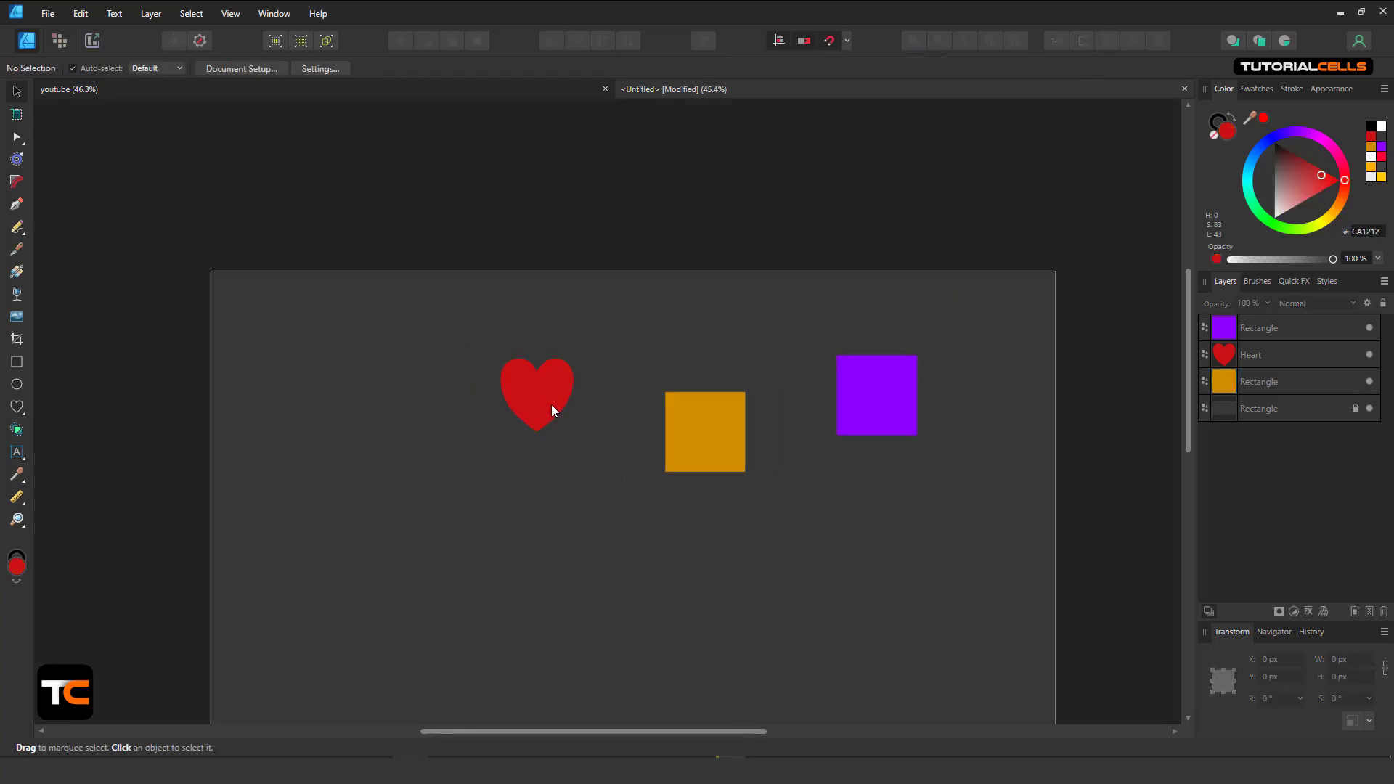
Duplicate the orange square twice with equal gaps, undoing a misplaced copy along the way
{"action": "left_click", "coordinate": [551, 408]}
{"action": "left_click", "coordinate": [527, 440]}
{"action": "left_click_drag", "start_coordinate": [527, 439], "coordinate": [634, 456]}
{"action": "scroll", "coordinate": [629, 452], "scroll_direction": "up", "scroll_amount": 4}
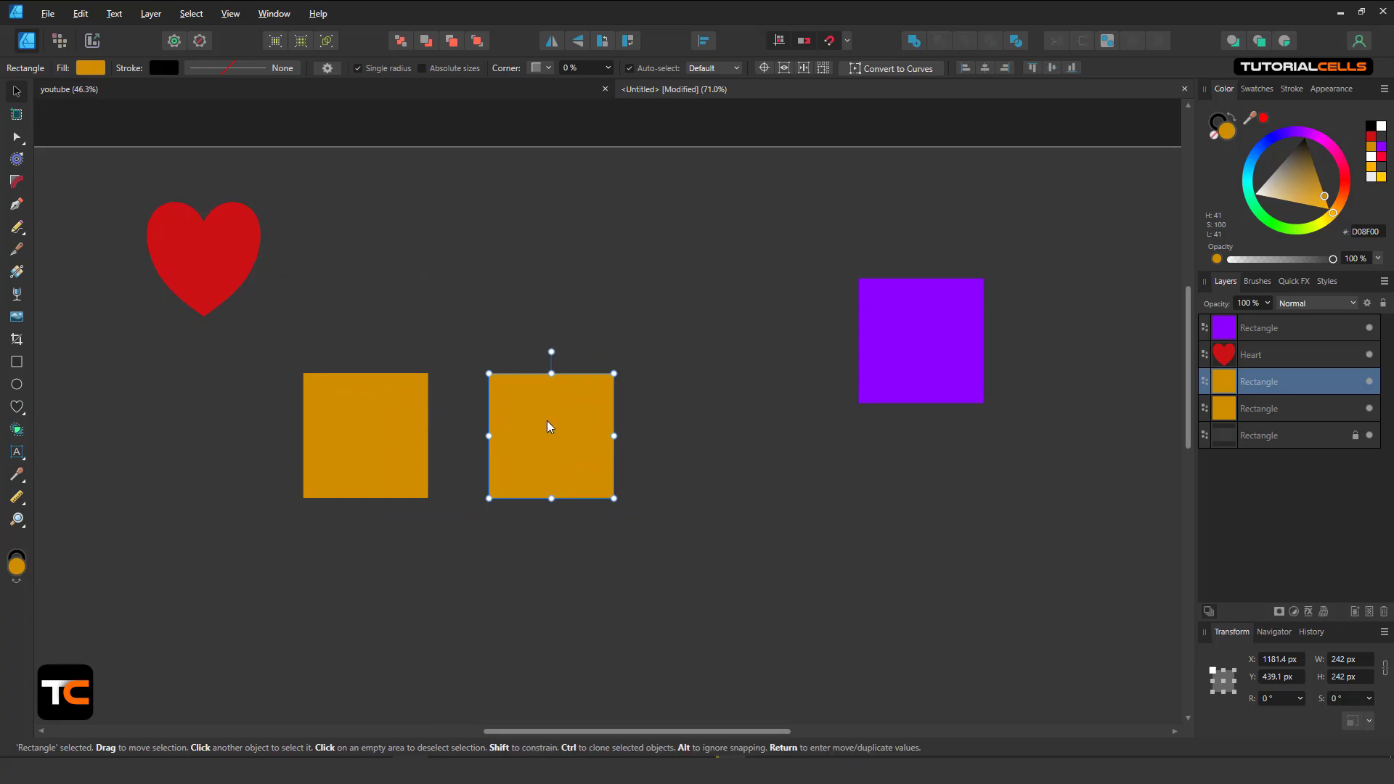
{"action": "left_click_drag", "start_coordinate": [546, 422], "coordinate": [727, 419]}
{"action": "key", "text": "ctrl+z"}
{"action": "key", "text": "ctrl+z"}
{"action": "key", "text": "ctrl+z"}
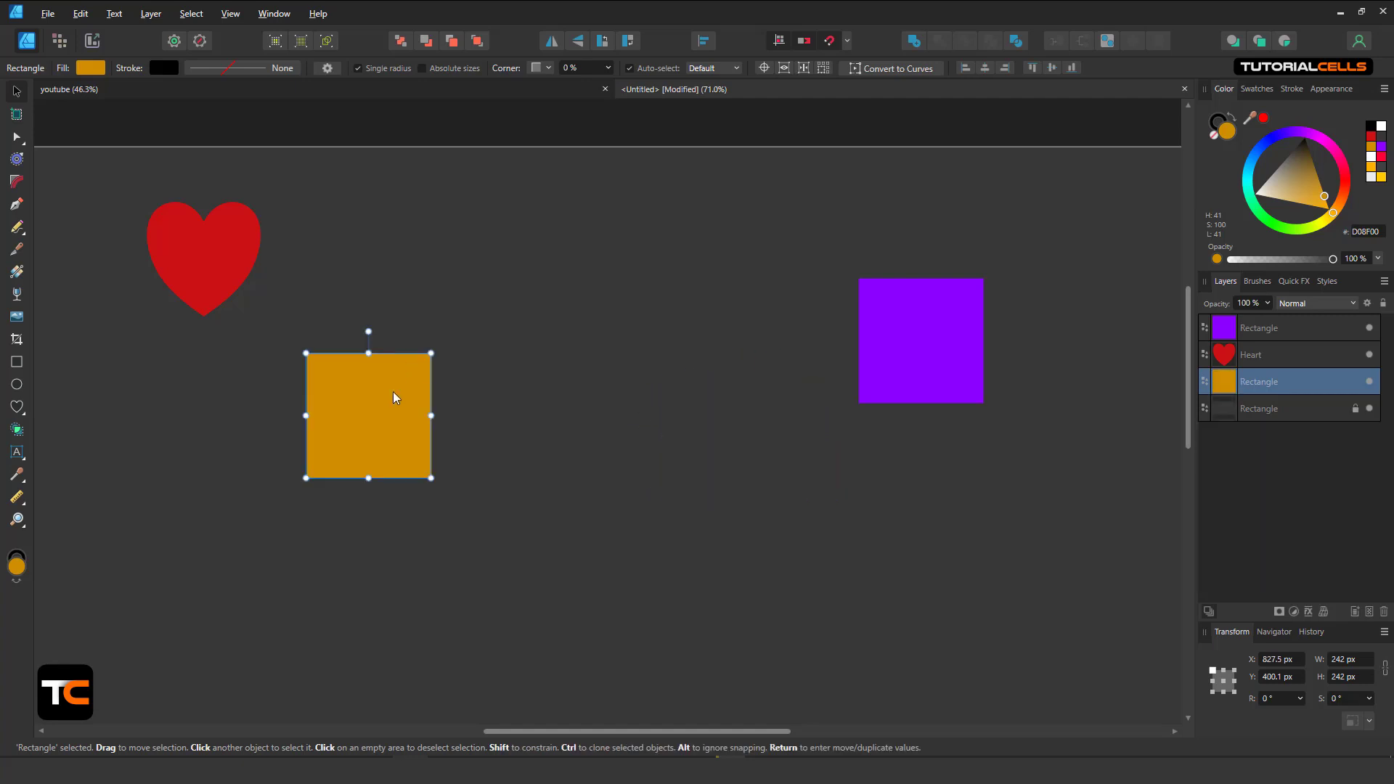
{"action": "mouse_move", "coordinate": [383, 402]}
{"action": "left_mouse_down"}
{"action": "mouse_move", "coordinate": [521, 410]}
{"action": "mouse_move", "coordinate": [520, 395]}
{"action": "mouse_move", "coordinate": [511, 404]}
{"action": "mouse_move", "coordinate": [693, 411]}
{"action": "left_mouse_up"}
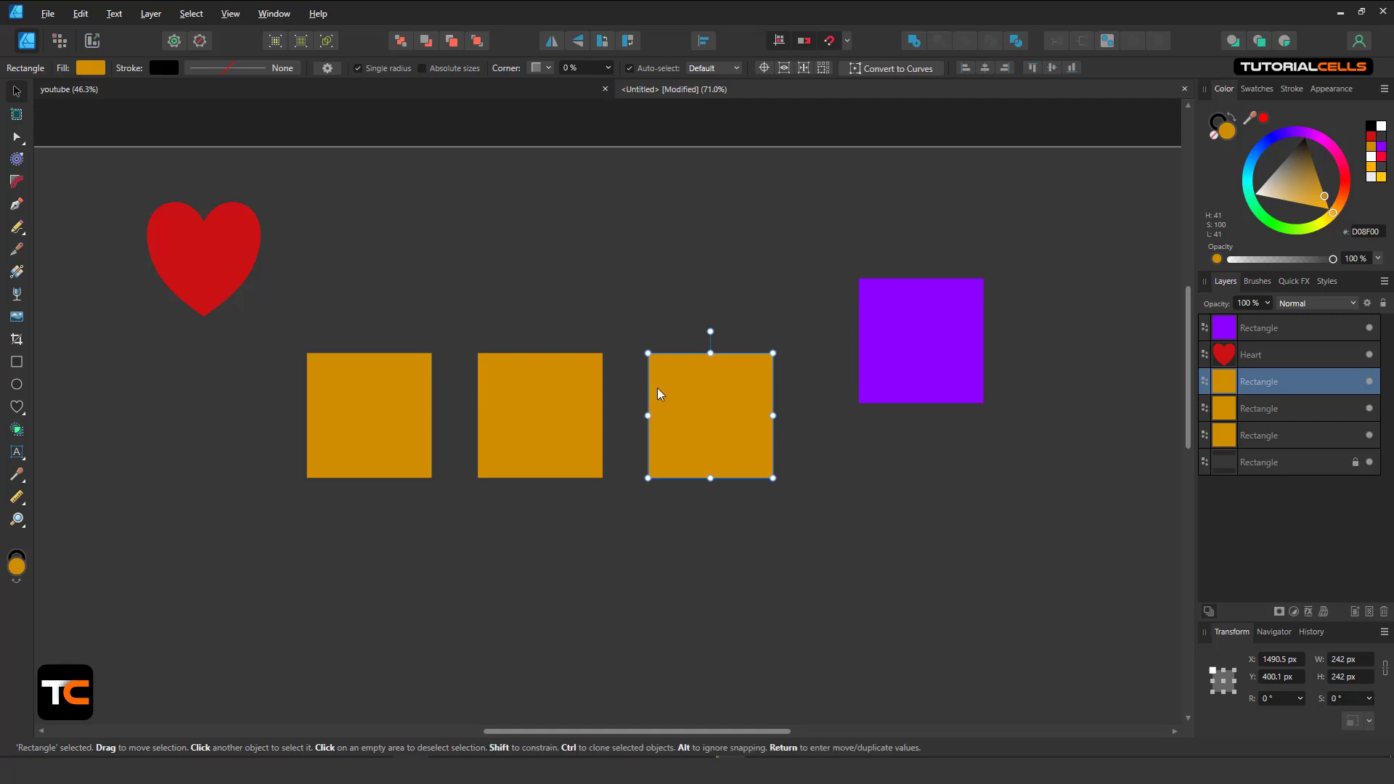
{"action": "left_click", "coordinate": [847, 41]}
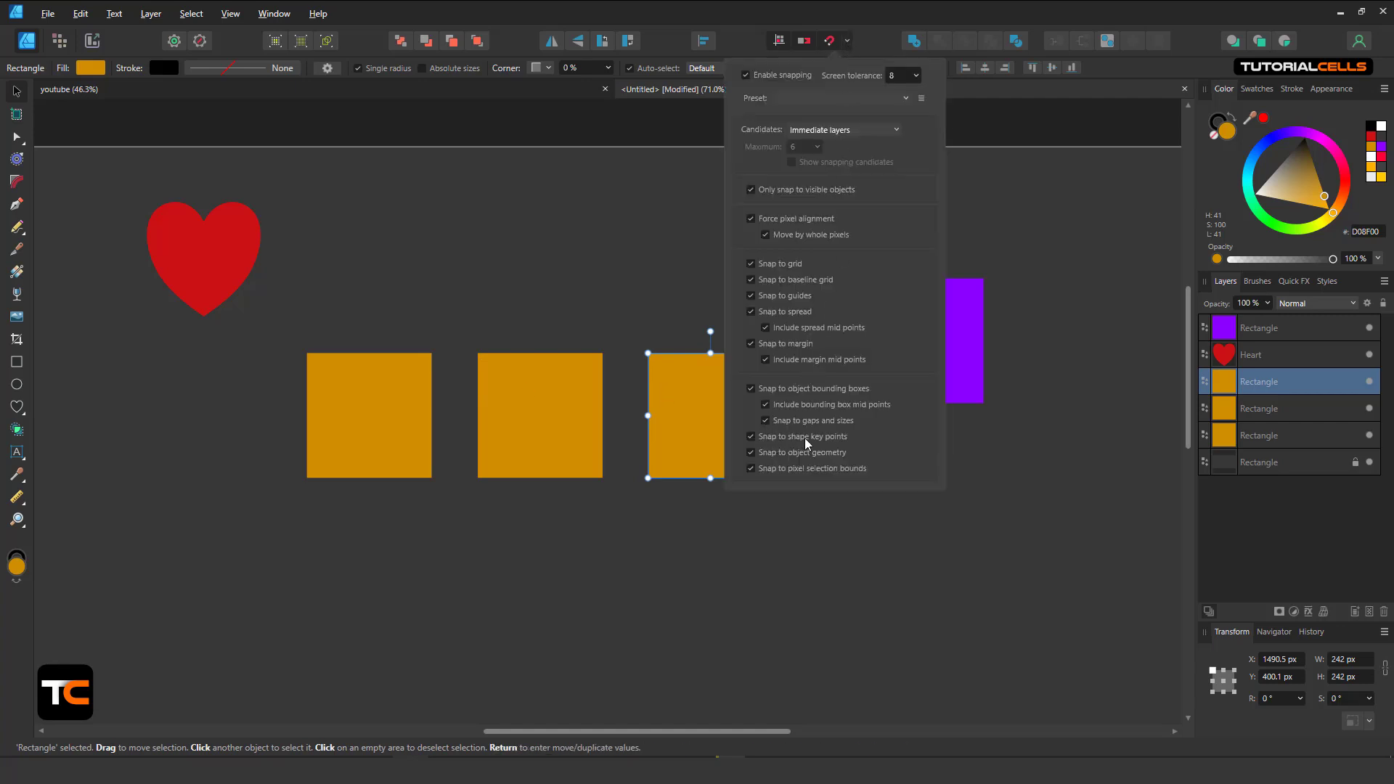
{"action": "left_click", "coordinate": [548, 370]}
{"action": "left_click", "coordinate": [654, 376]}
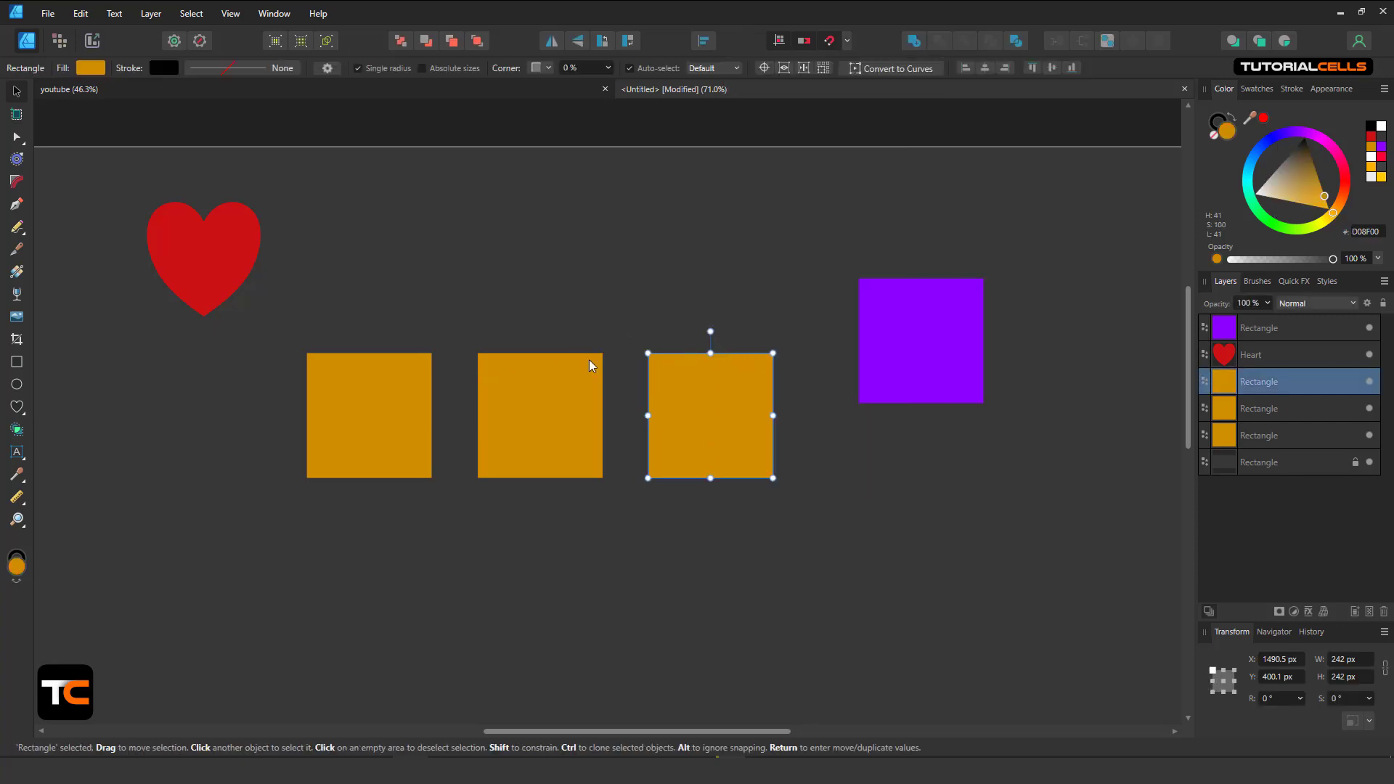
With the Pen tool, draw an angular curve from a square's corner up over the squares, ending inside the middle one
{"action": "left_click", "coordinate": [17, 204]}
{"action": "left_click", "coordinate": [643, 352]}
{"action": "left_click_drag", "start_coordinate": [554, 269], "coordinate": [648, 240]}
{"action": "left_click", "coordinate": [710, 270]}
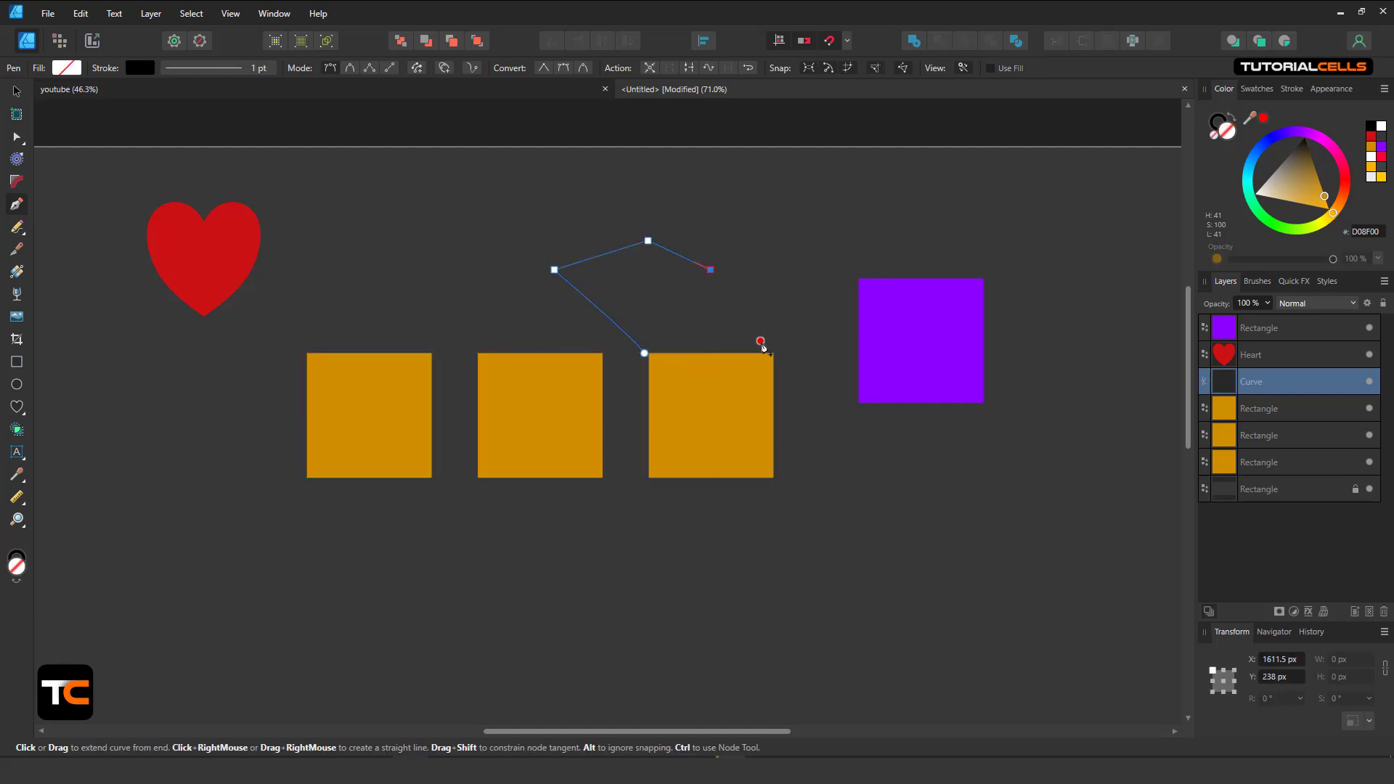
{"action": "left_click", "coordinate": [773, 352]}
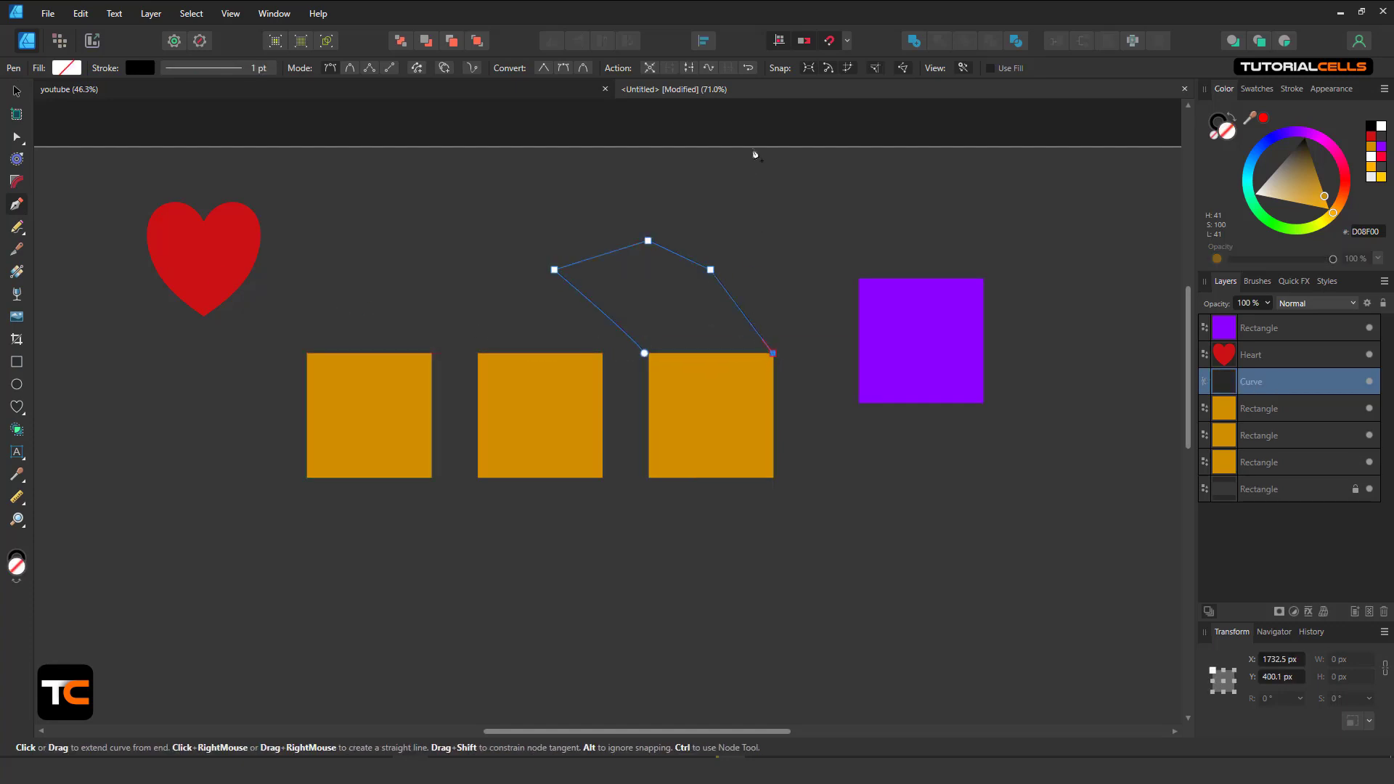
{"action": "left_click", "coordinate": [846, 42]}
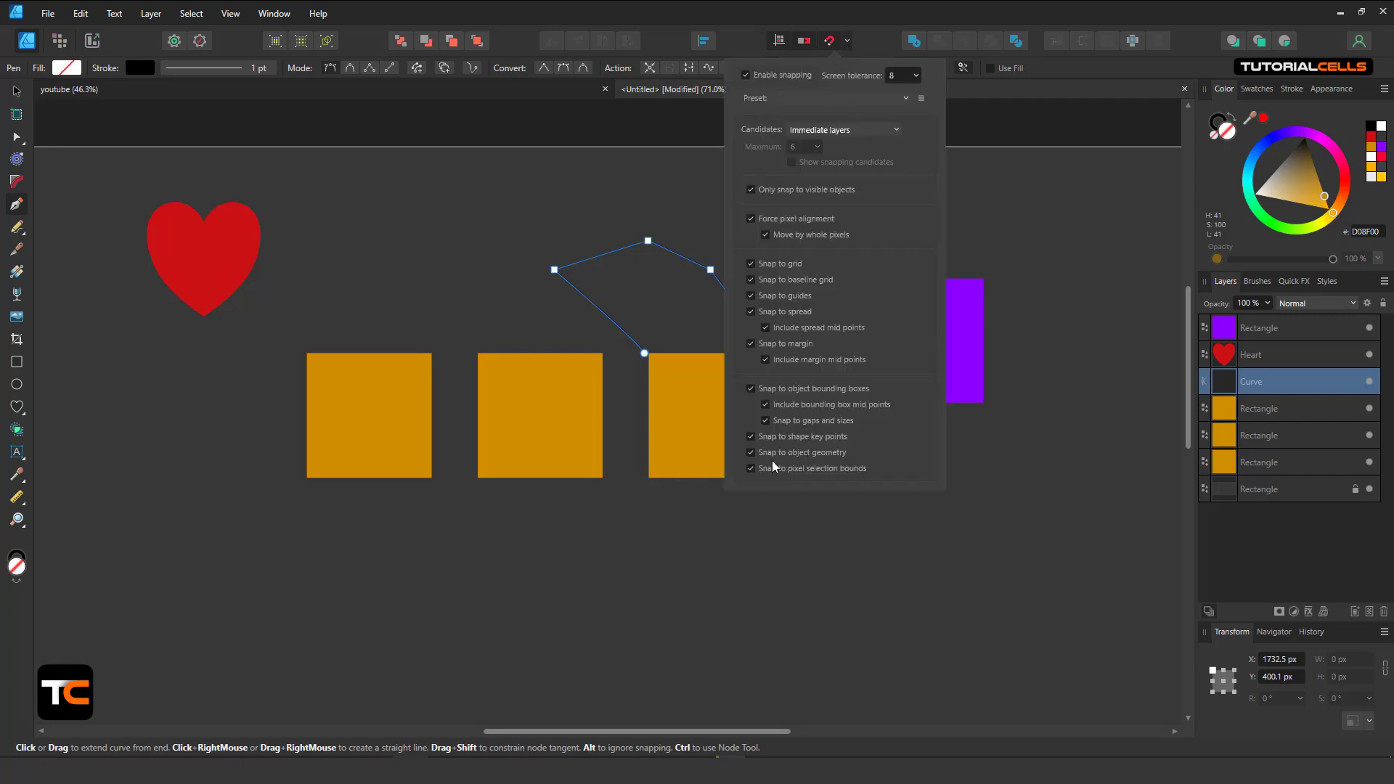
{"action": "left_click", "coordinate": [507, 403]}
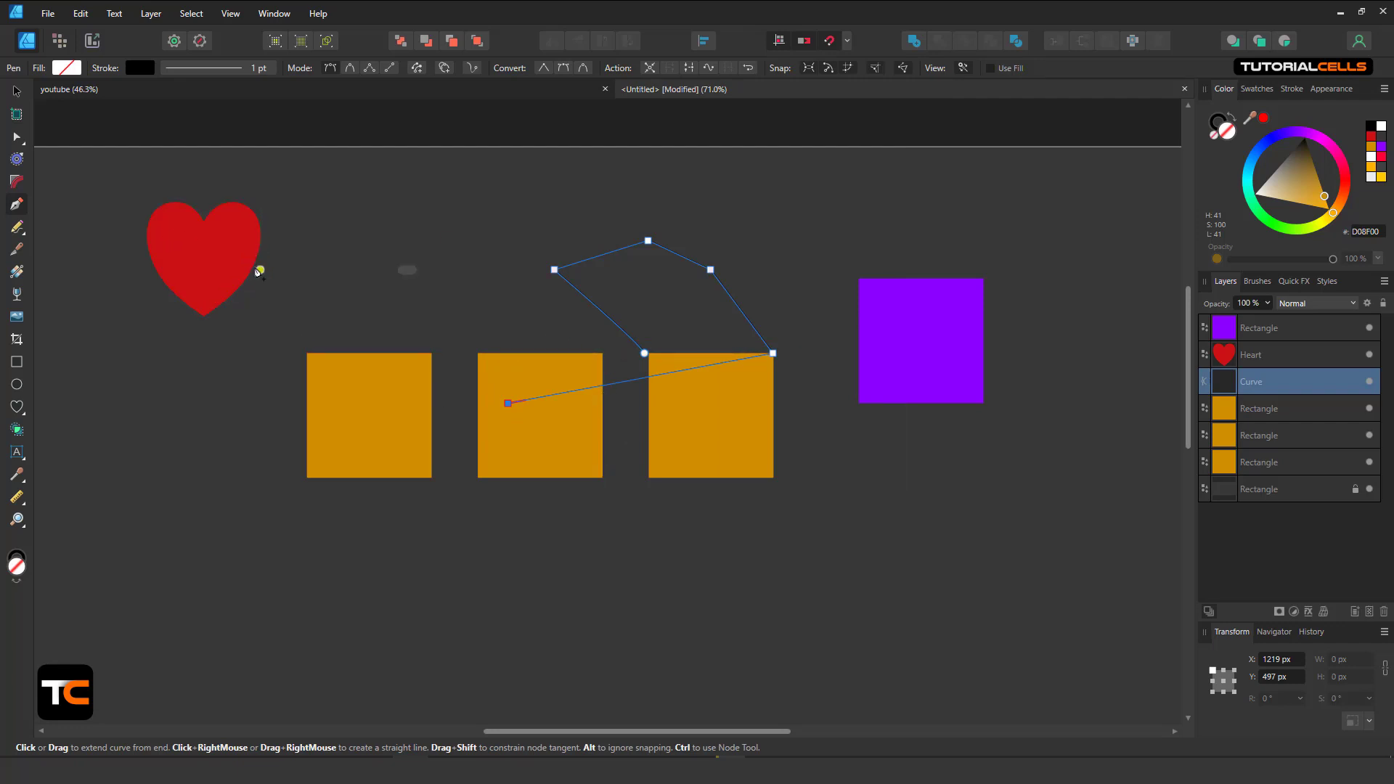
{"action": "scroll", "coordinate": [187, 314], "scroll_direction": "up", "scroll_amount": 4}
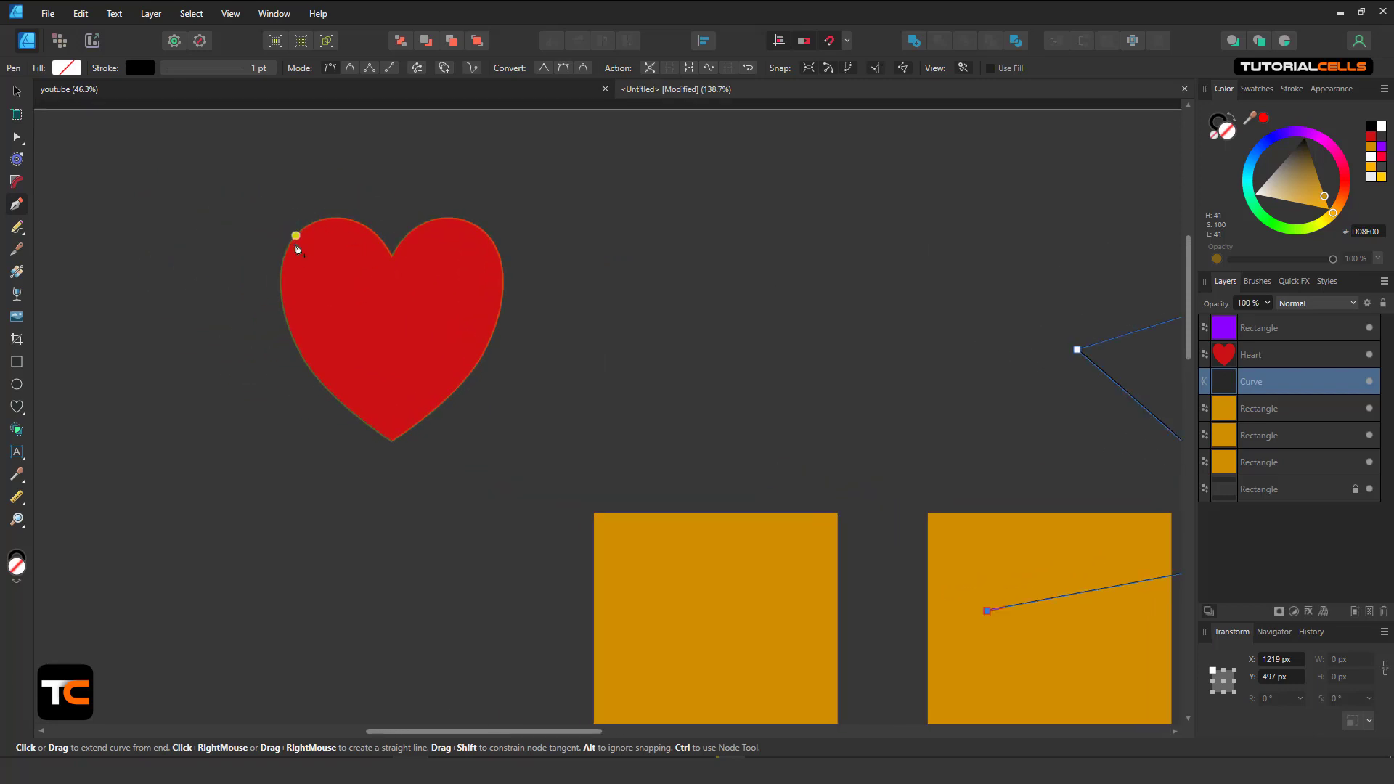
{"action": "left_click", "coordinate": [846, 40]}
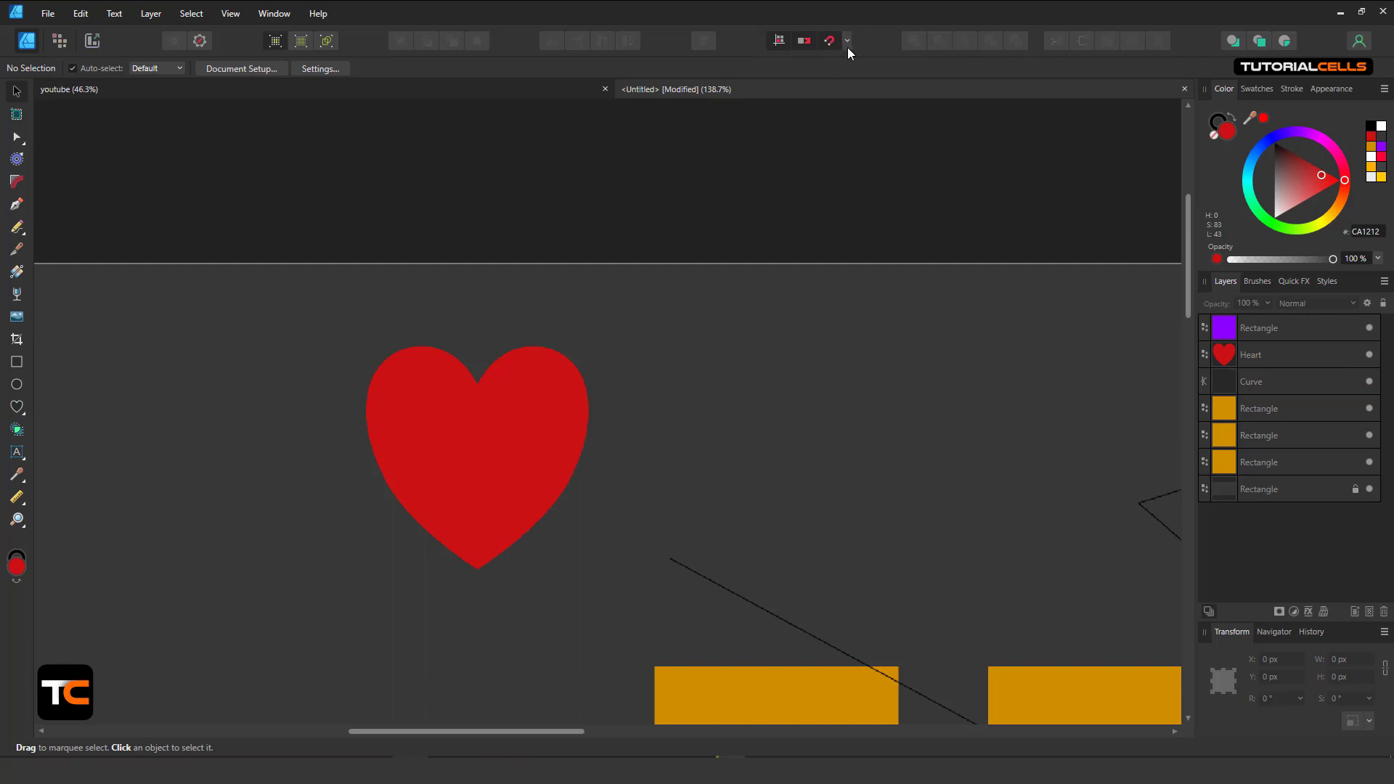
Move the heart slightly right and up
{"action": "left_click", "coordinate": [846, 41]}
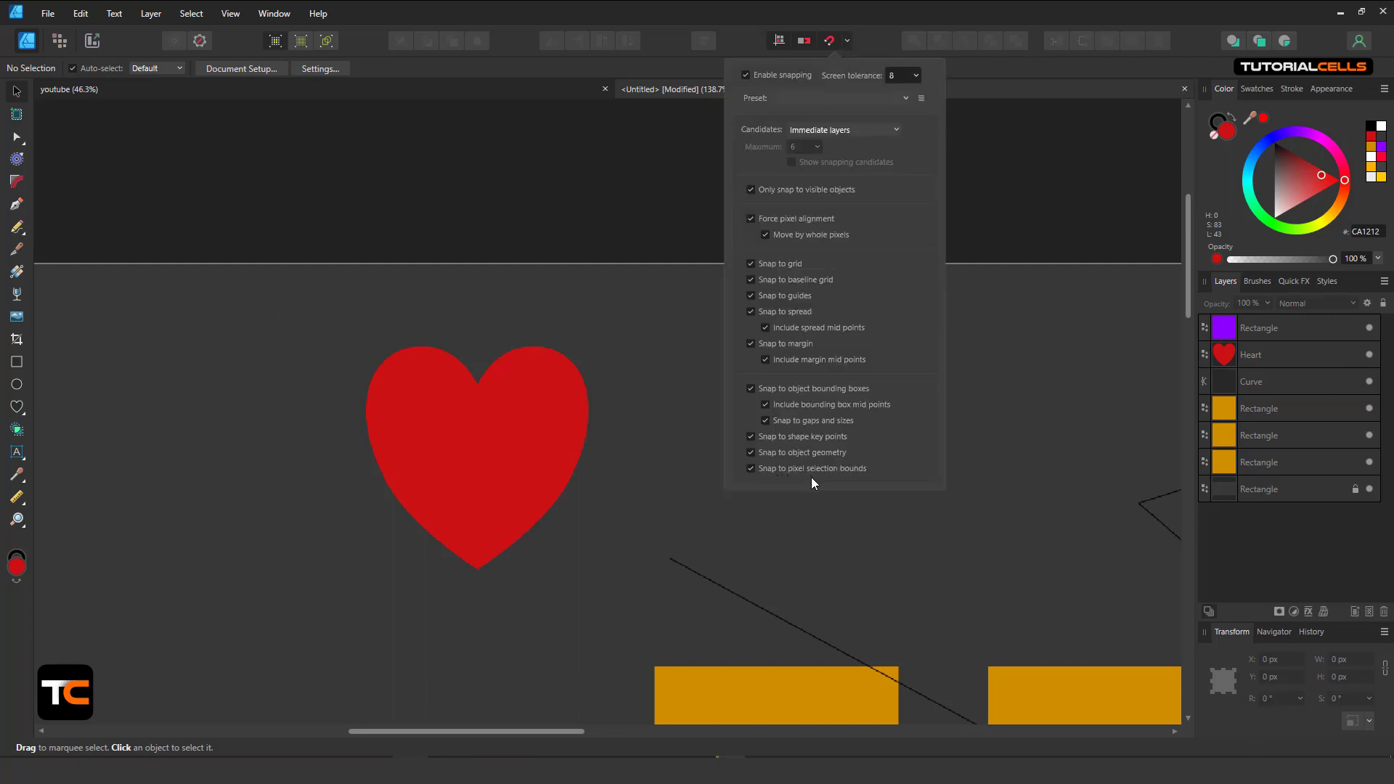
{"action": "left_click", "coordinate": [593, 440]}
{"action": "scroll", "coordinate": [517, 412], "scroll_direction": "up", "scroll_amount": 3}
{"action": "left_click_drag", "start_coordinate": [550, 385], "coordinate": [609, 319]}
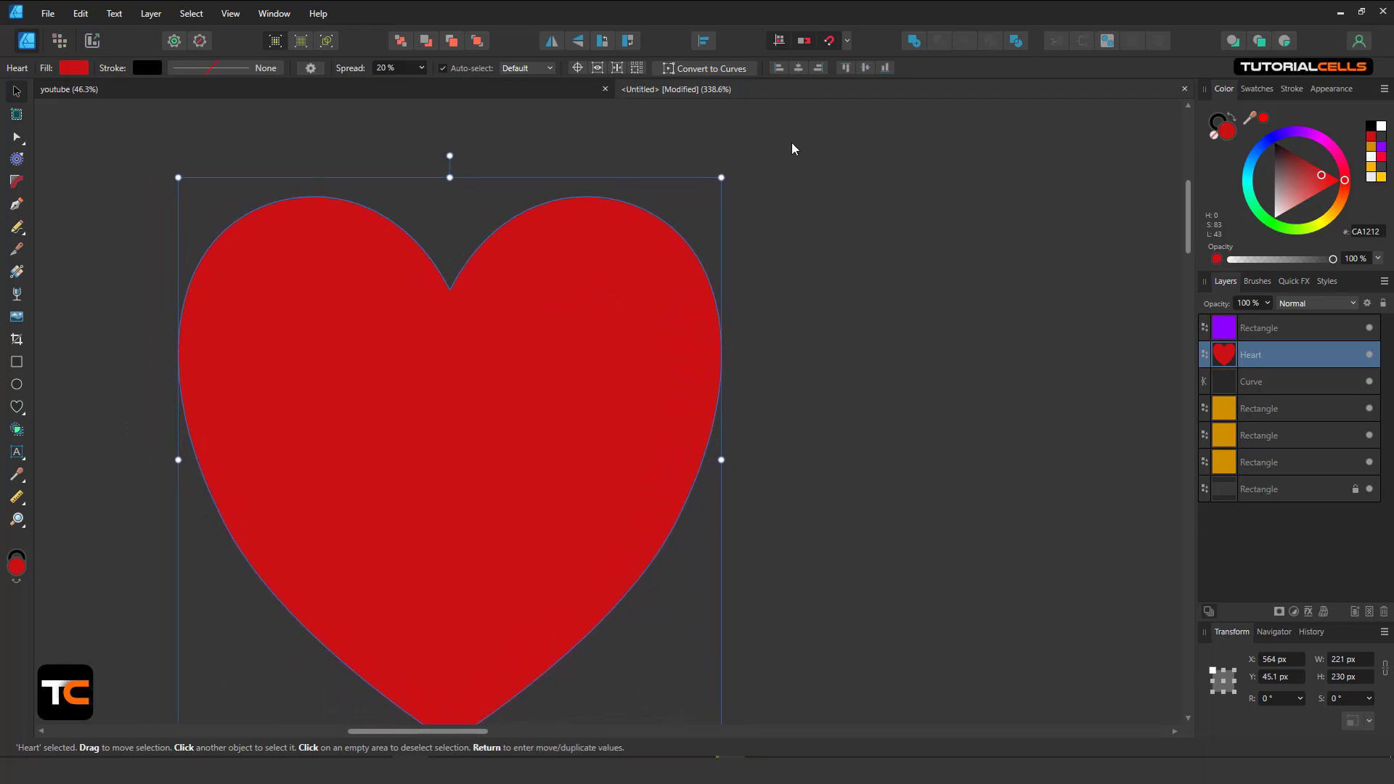
Marquee-select the heart, squares, curve and purple square and delete them
{"action": "left_click", "coordinate": [846, 41]}
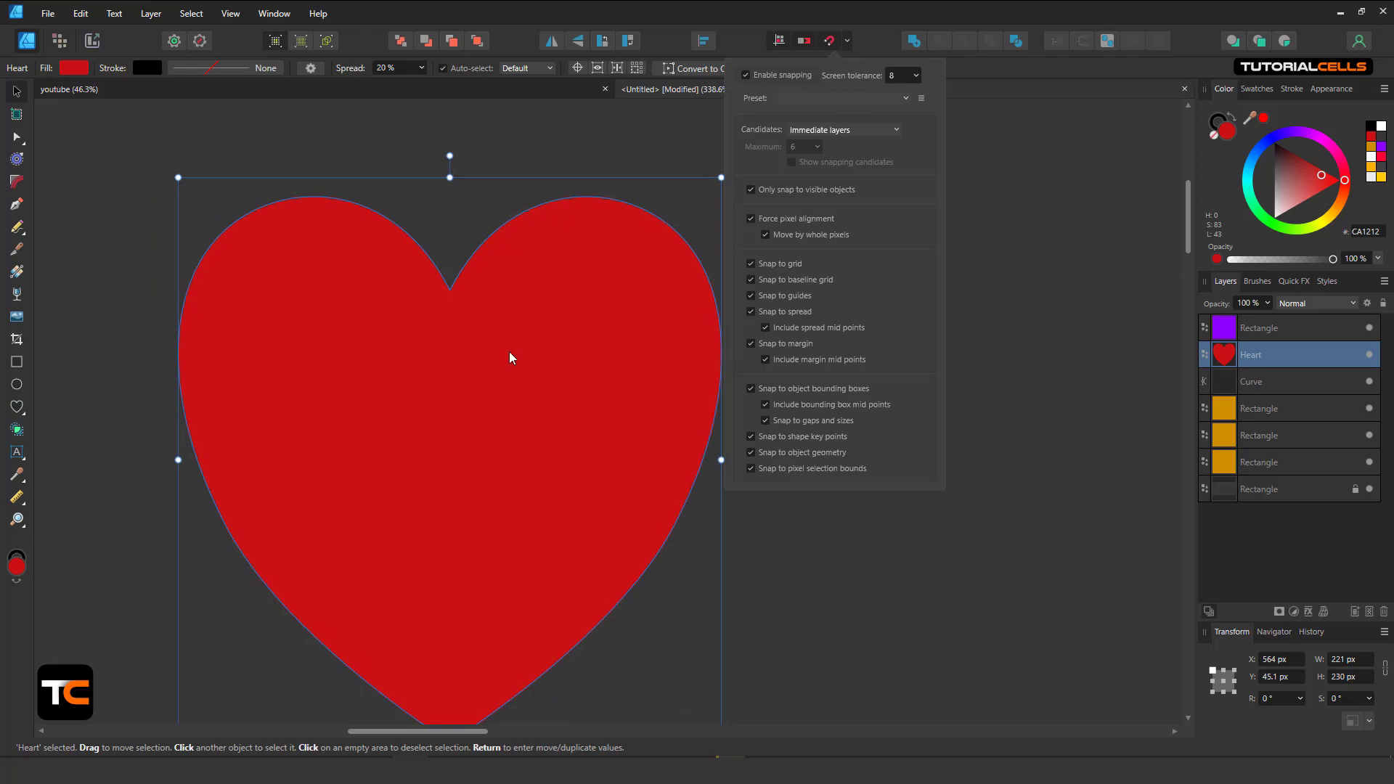
{"action": "scroll", "coordinate": [540, 358], "scroll_direction": "down", "scroll_amount": 4}
{"action": "scroll", "coordinate": [541, 377], "scroll_direction": "up", "scroll_amount": 2}
{"action": "scroll", "coordinate": [559, 428], "scroll_direction": "down", "scroll_amount": 5}
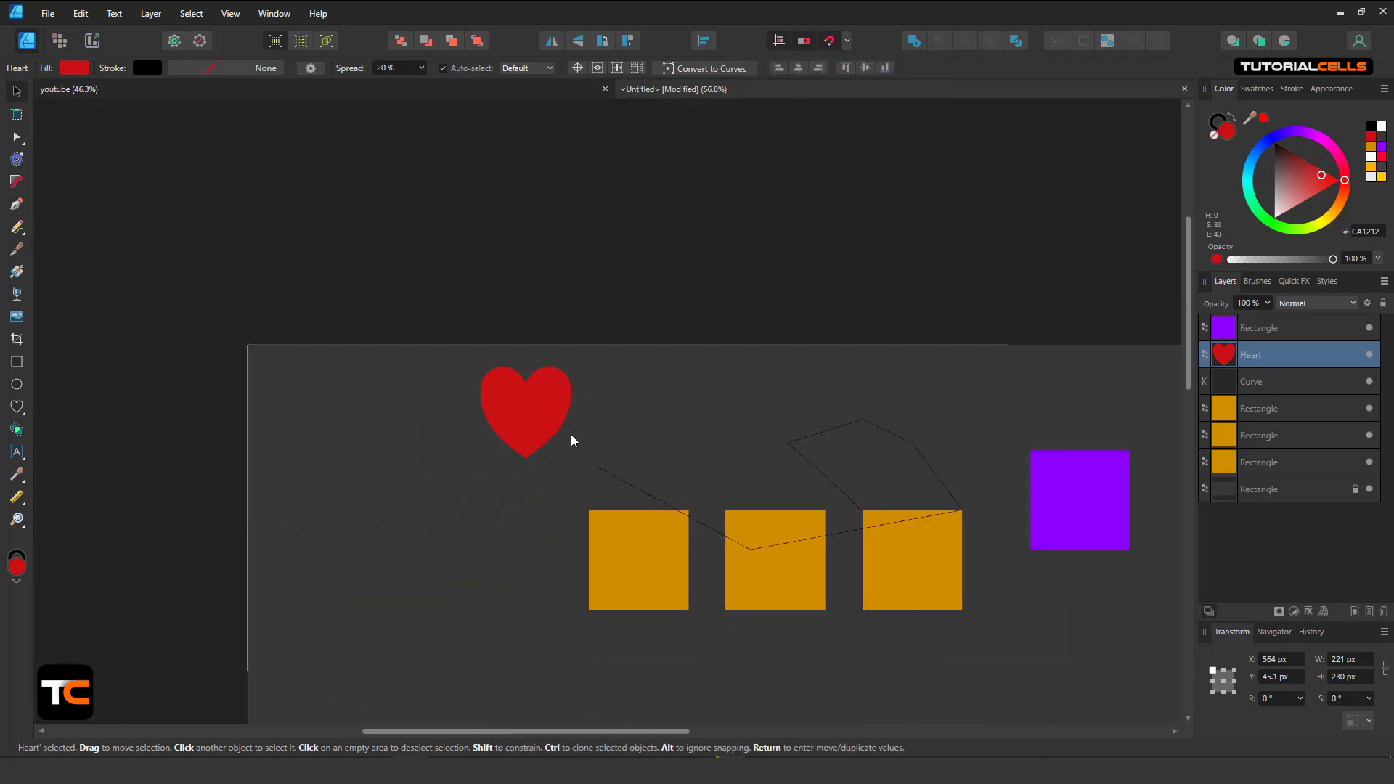
{"action": "scroll", "coordinate": [494, 398], "scroll_direction": "down", "scroll_amount": 1}
{"action": "left_click_drag", "start_coordinate": [270, 230], "coordinate": [863, 520]}
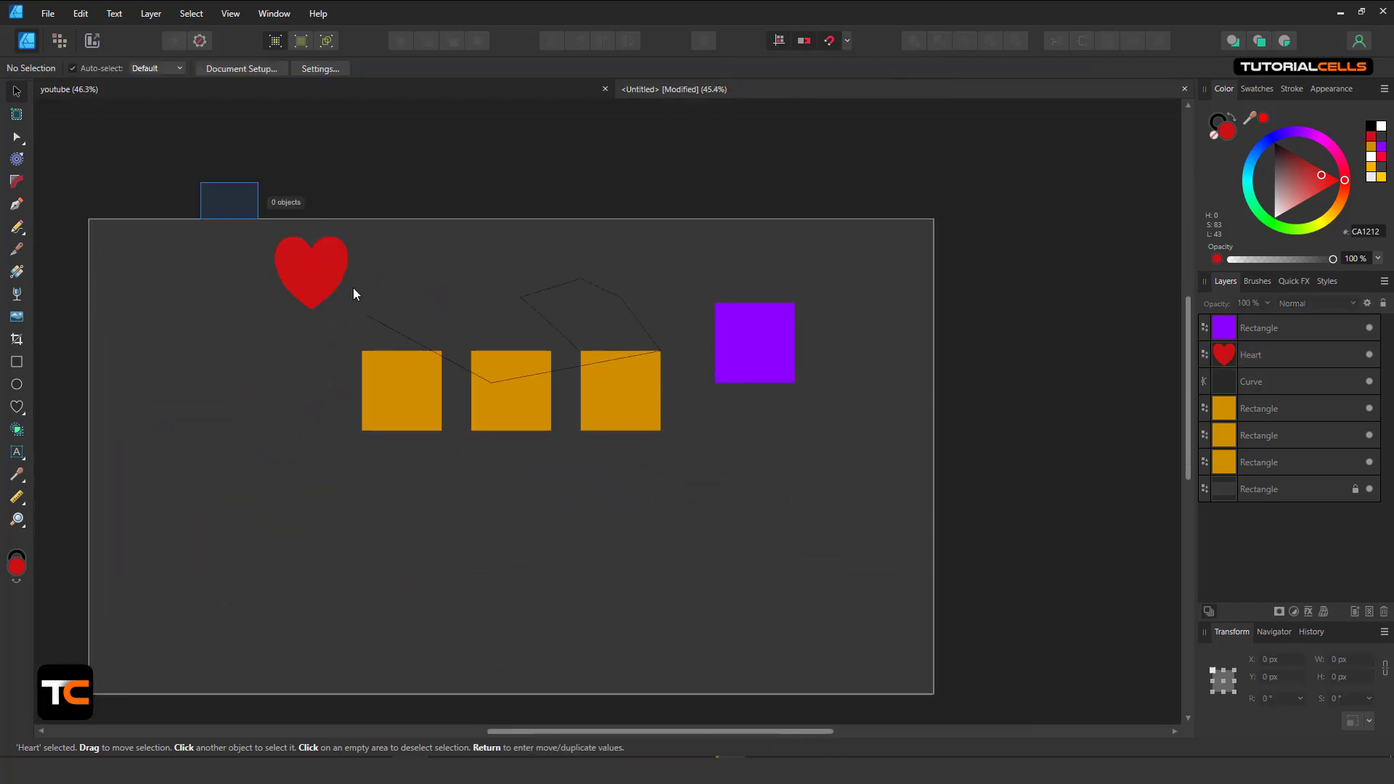
{"action": "key", "text": "Delete"}
{"action": "scroll", "coordinate": [712, 489], "scroll_direction": "up", "scroll_amount": 2}
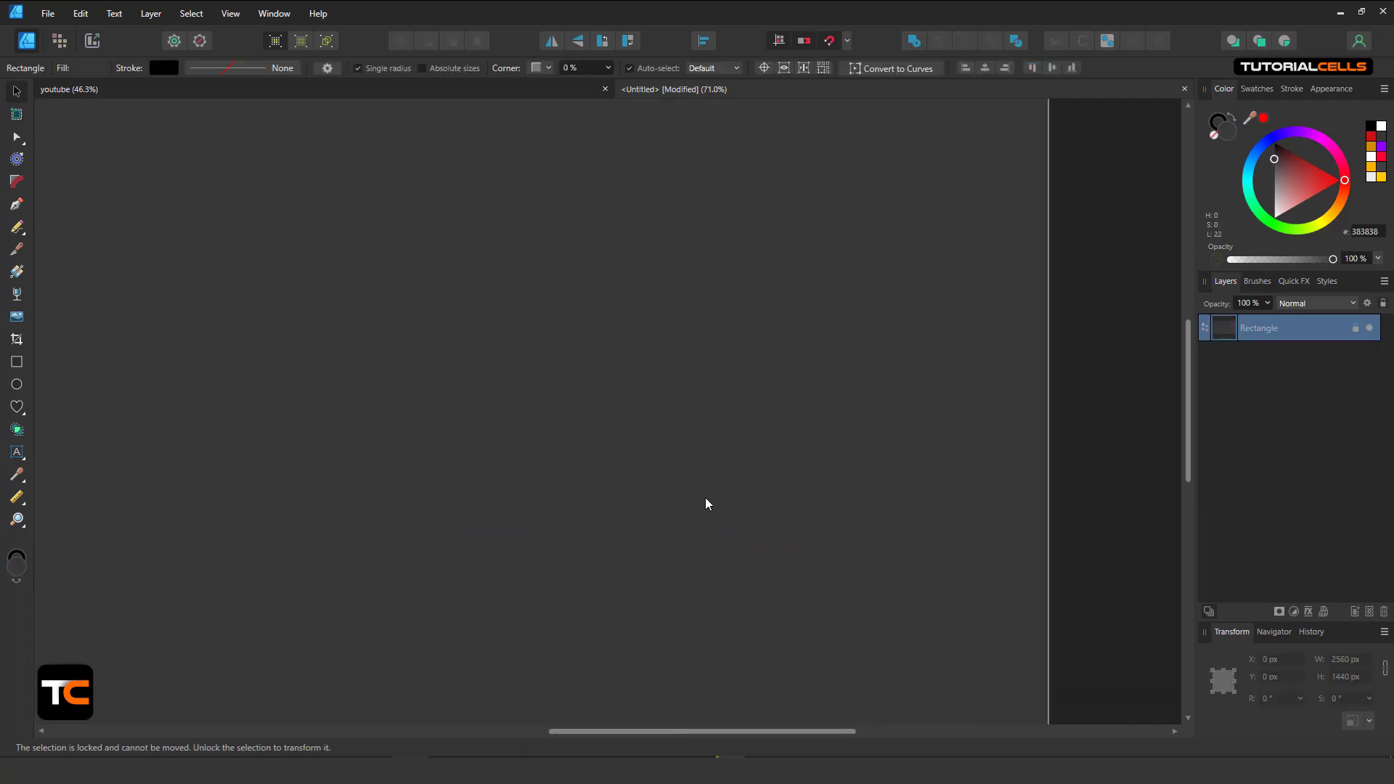